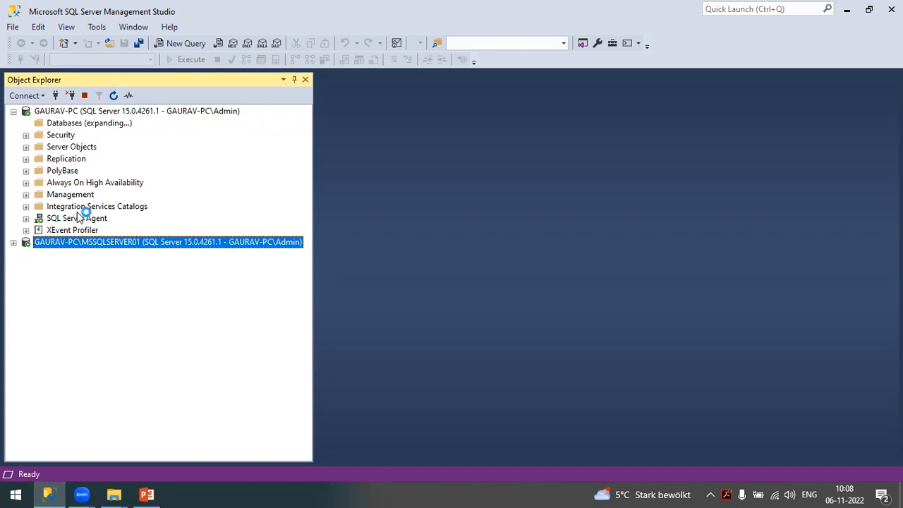
- In the AdventureWorkrestore_move database's options, check the recovery model choices and set the compatibility level to SQL Server 2019 (150)
left_click(109, 161)
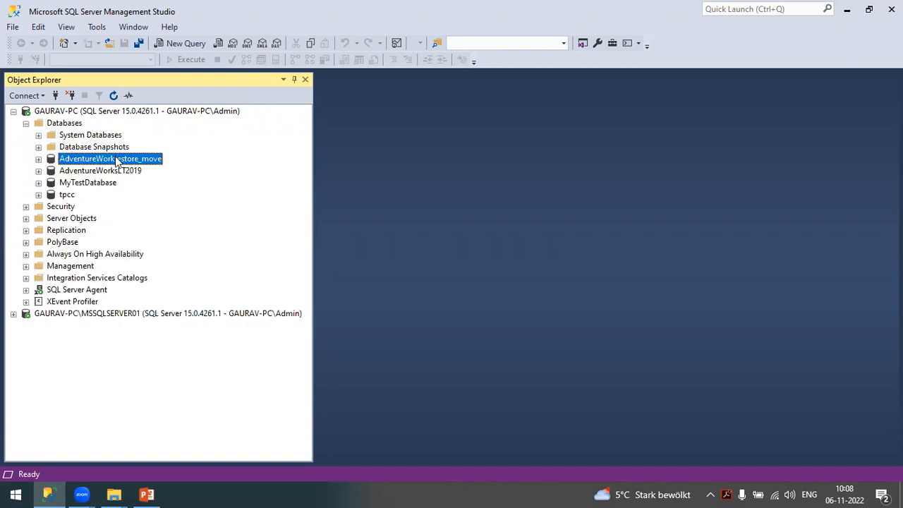
right_click(115, 157)
left_click(157, 363)
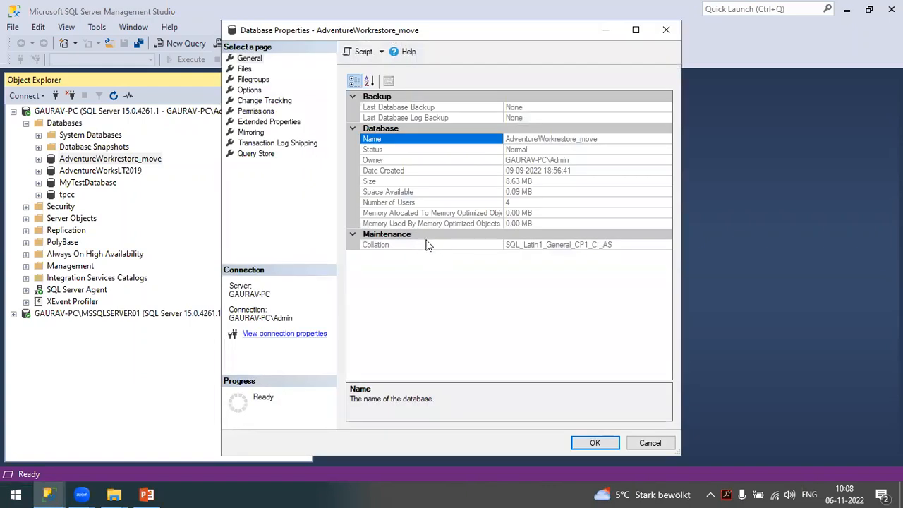
left_click(251, 91)
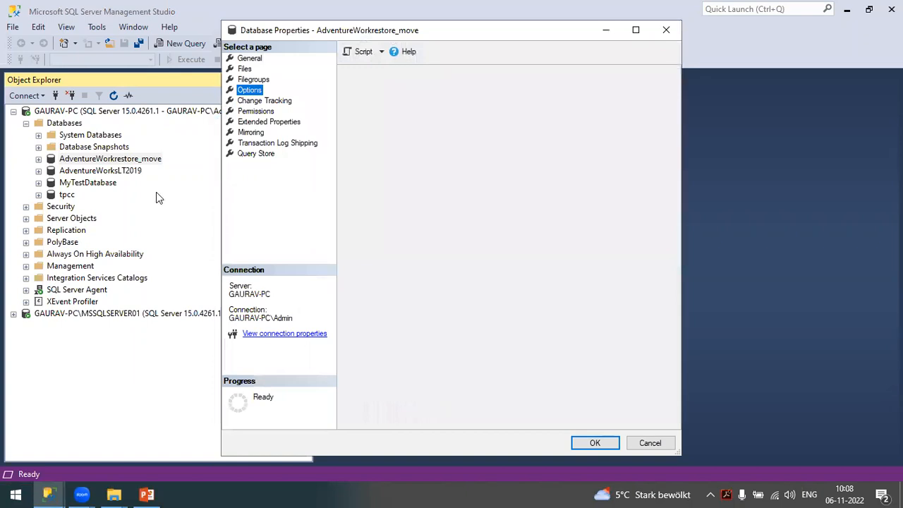
left_click(503, 96)
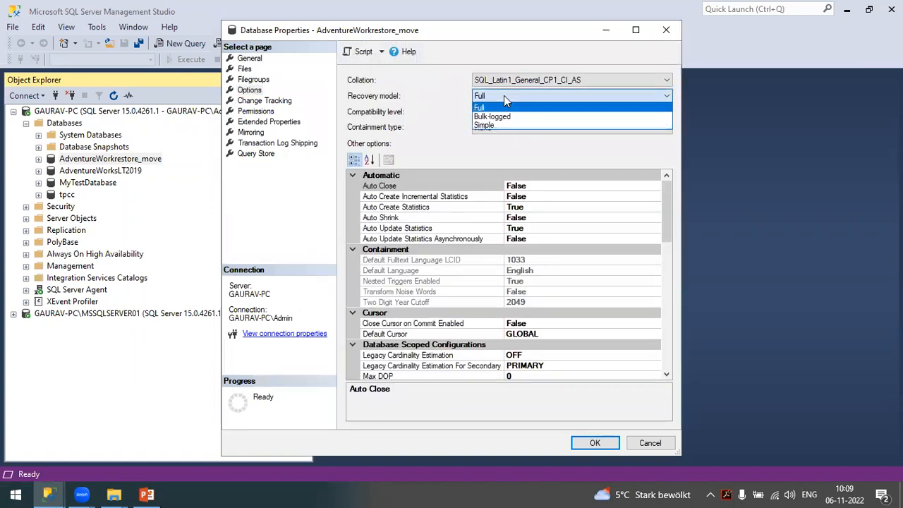
left_click(504, 95)
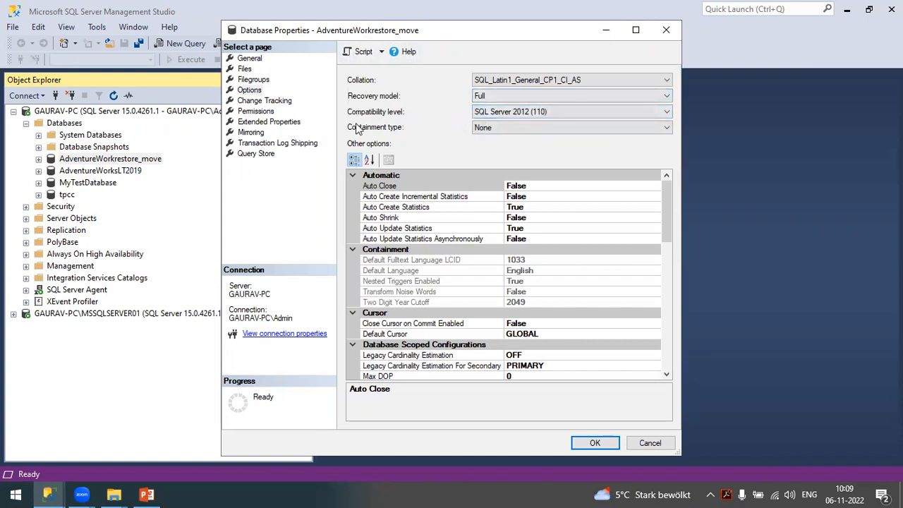
left_click(523, 113)
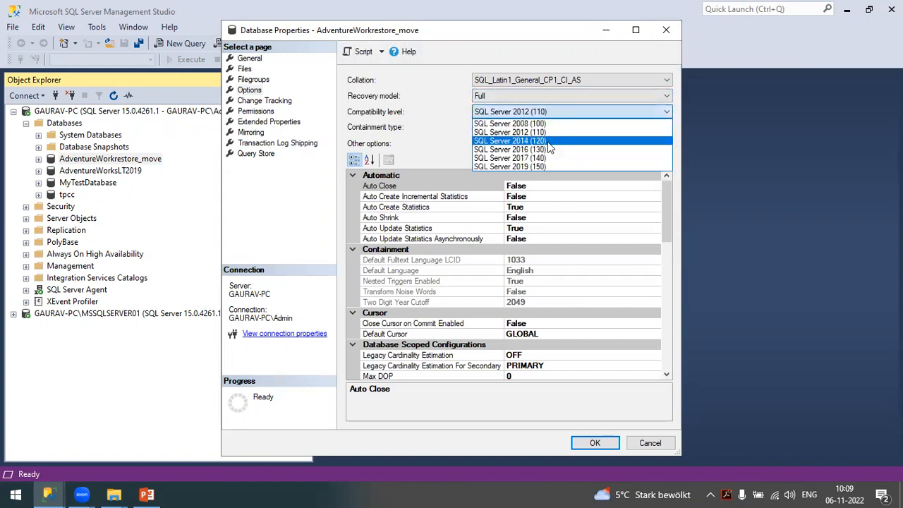
left_click(541, 168)
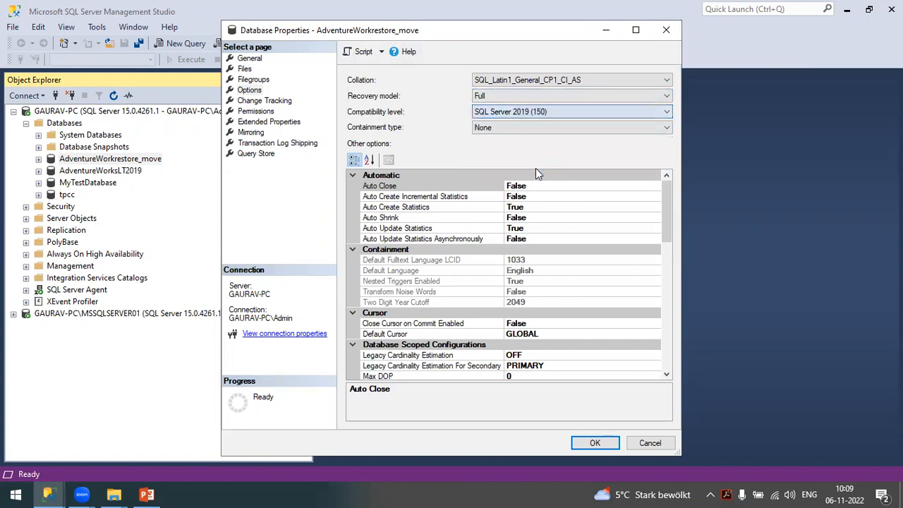
left_click(593, 443)
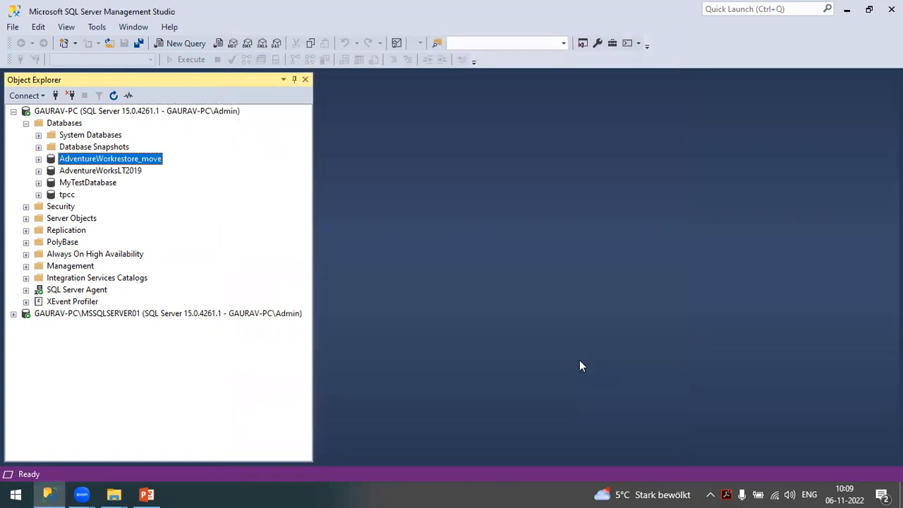
- Expand the MSSQLSERVER01 instance and show its databases together with those of the default instance
left_click(13, 313)
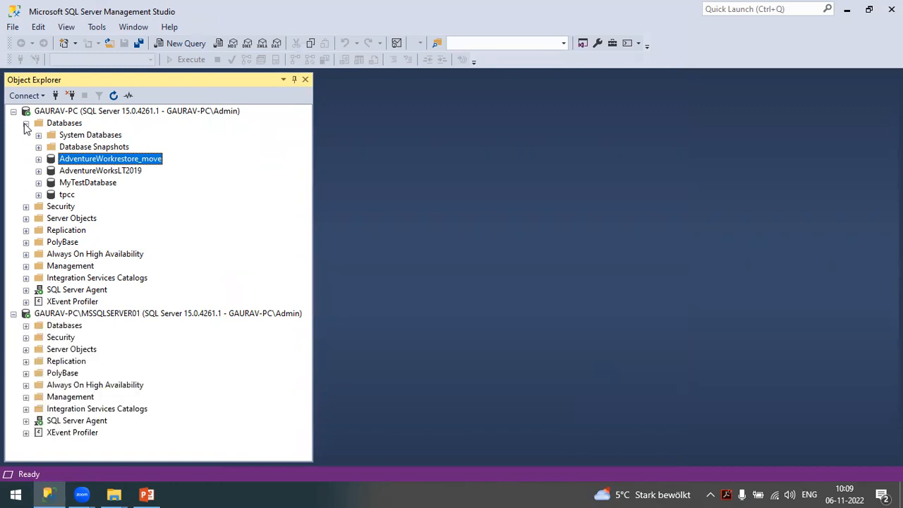
left_click(25, 122)
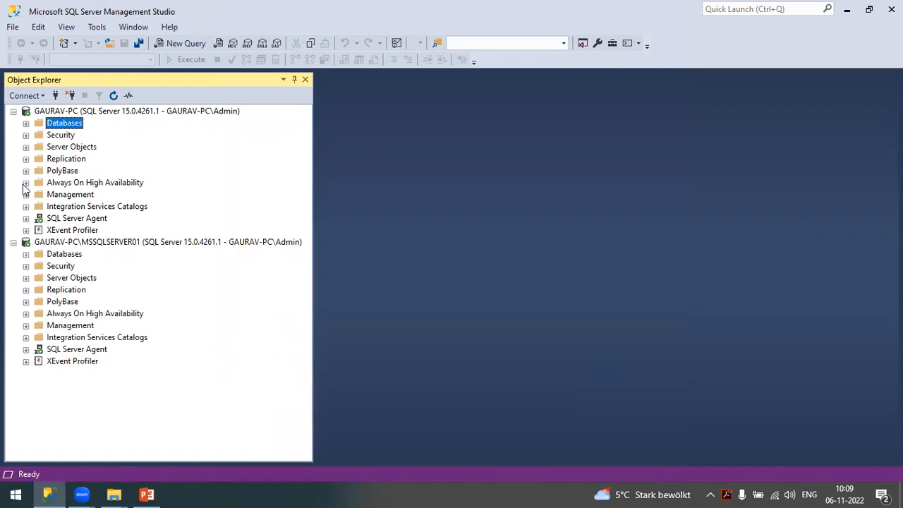
left_click(26, 254)
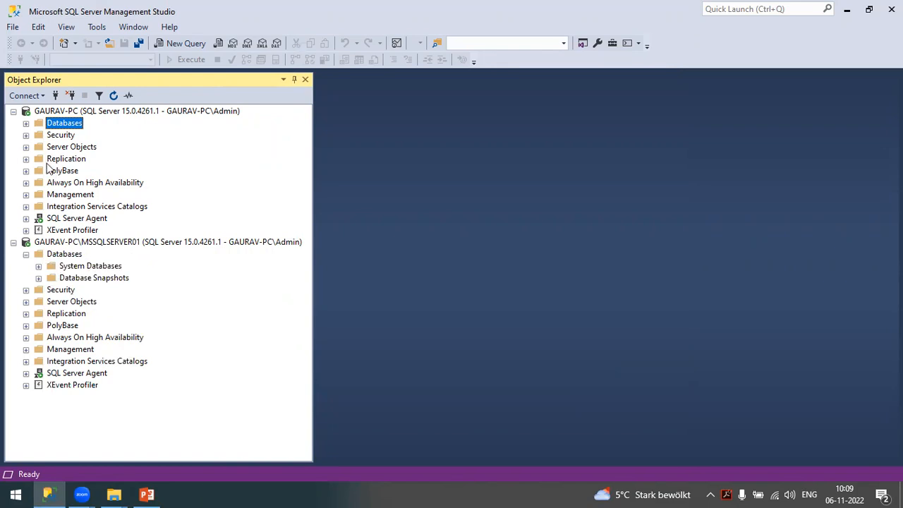
left_click(26, 123)
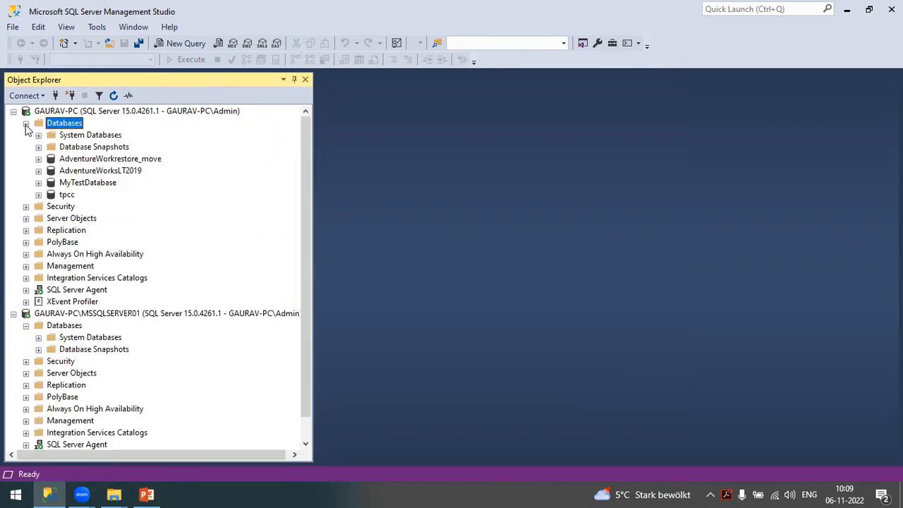
- Enable AdventureWorkrestore_move as a primary database in a log shipping configuration and open its transaction log backup settings
right_click(98, 162)
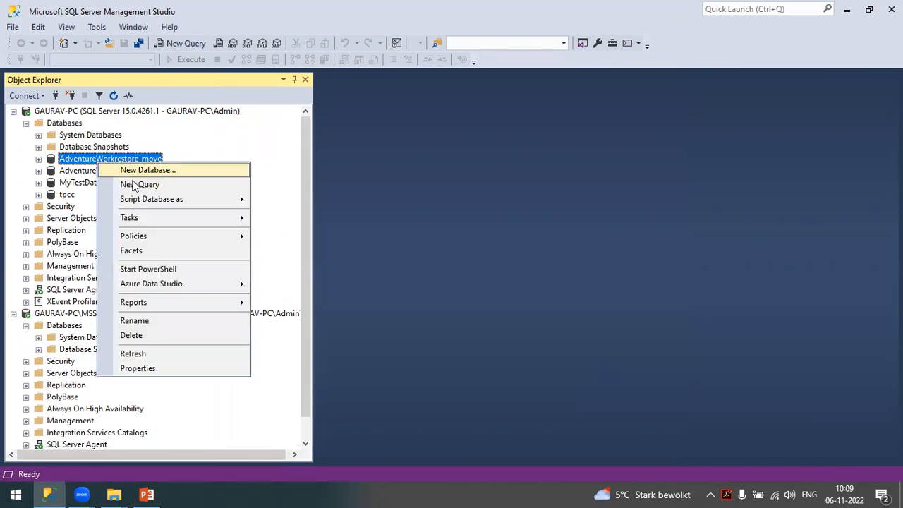
left_click(139, 369)
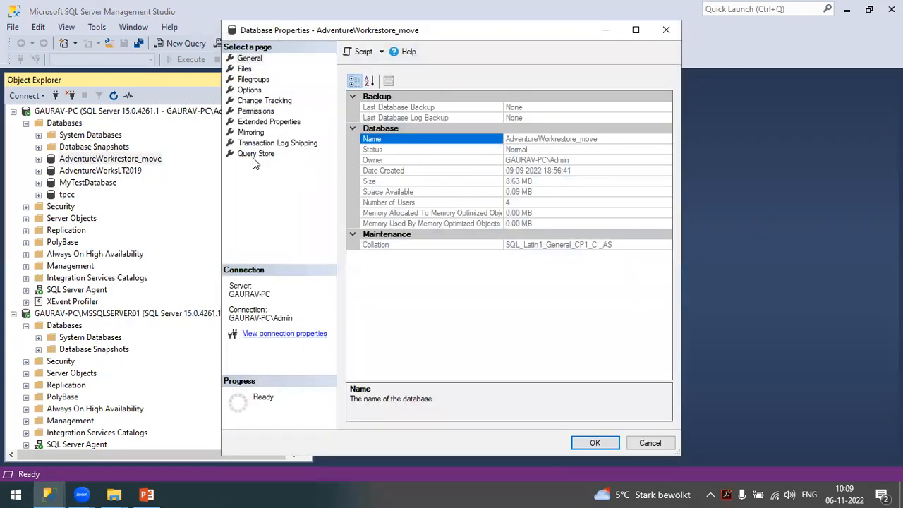
left_click(254, 143)
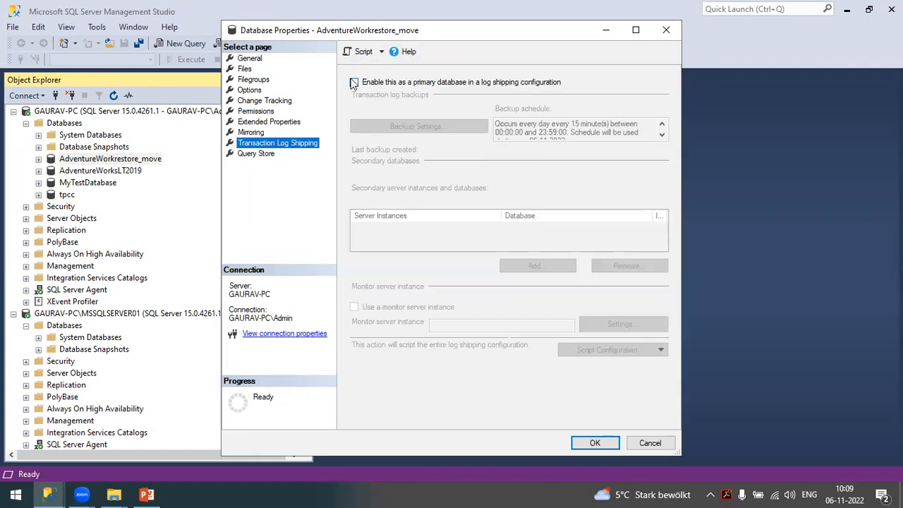
left_click(354, 83)
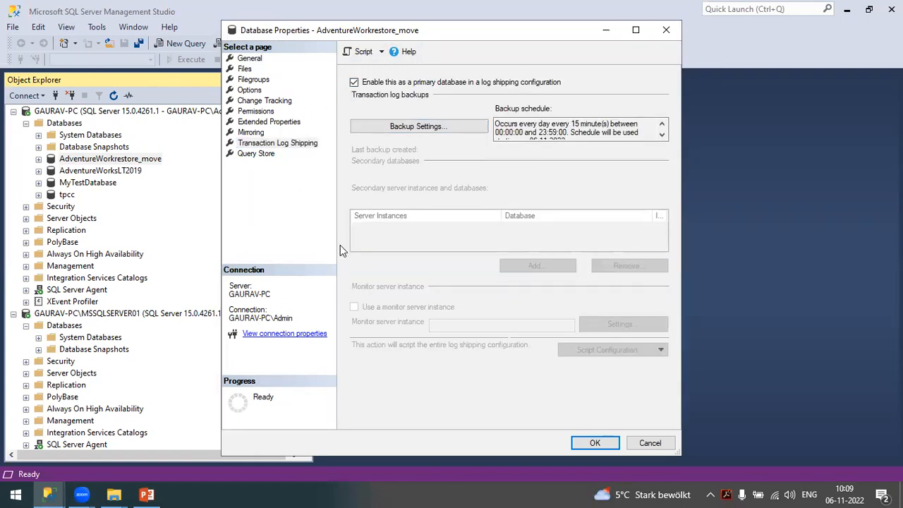
left_click(418, 126)
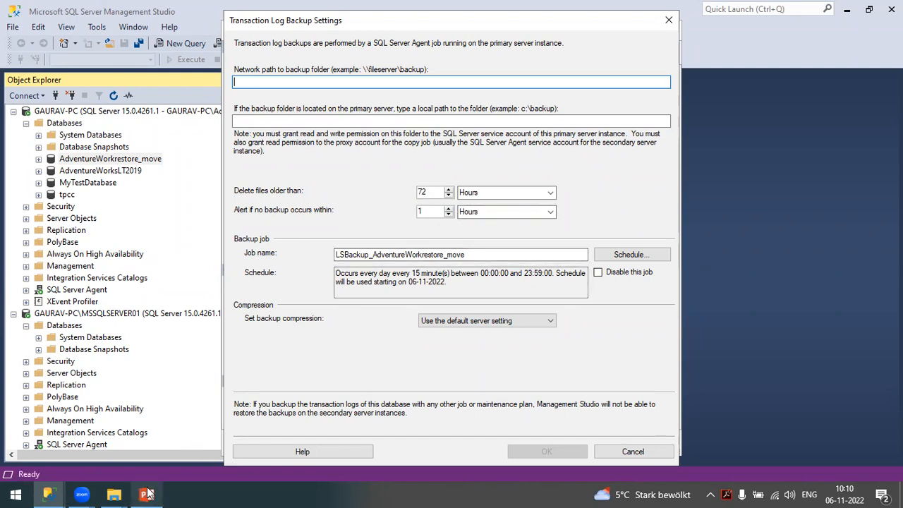
- Switch to File Explorer and open the Local Disk (C:) drive in a new window
left_click(115, 495)
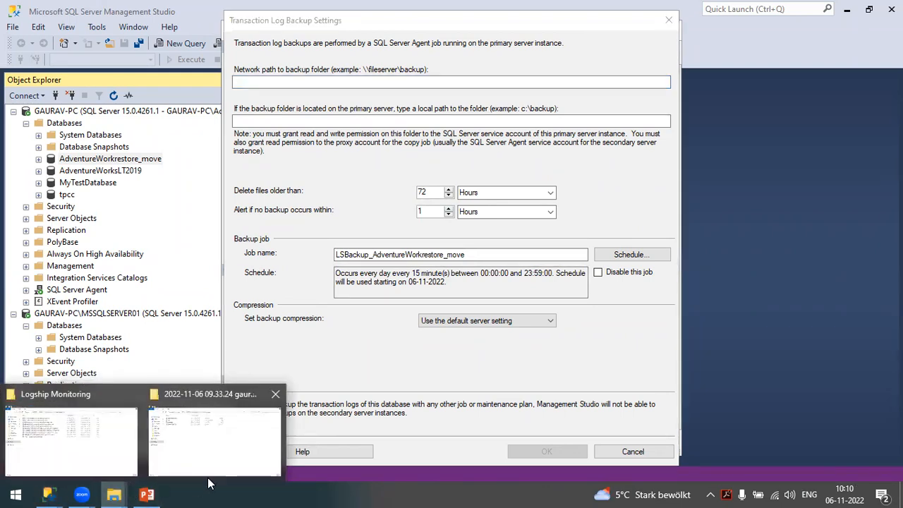
left_click(106, 458)
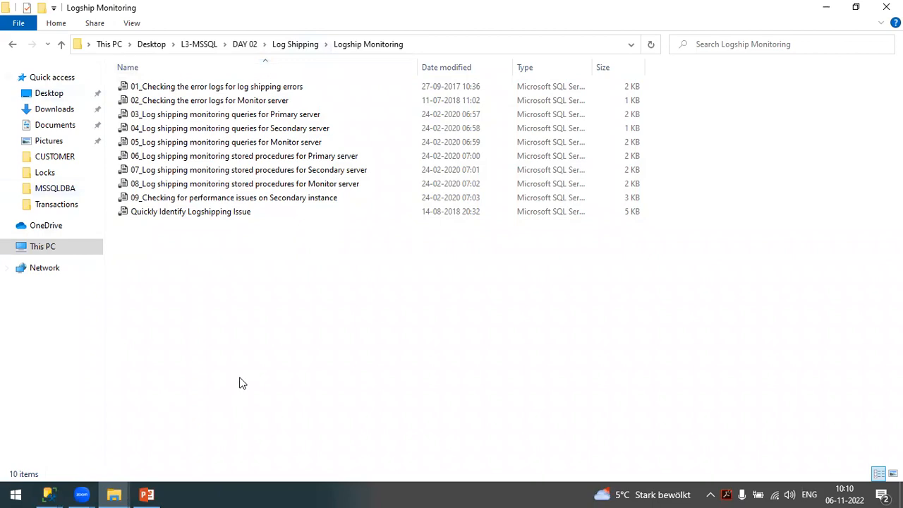
key("super")
left_click(438, 301)
key("super+e")
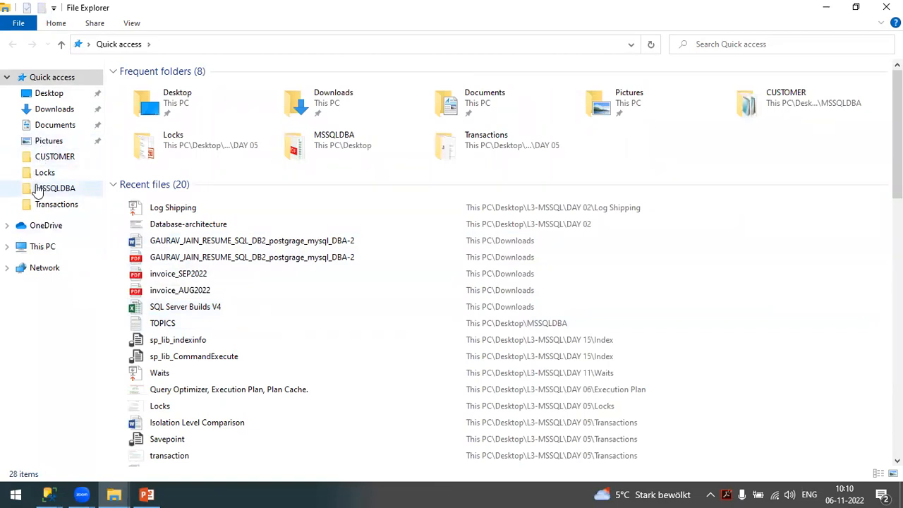
left_click(41, 98)
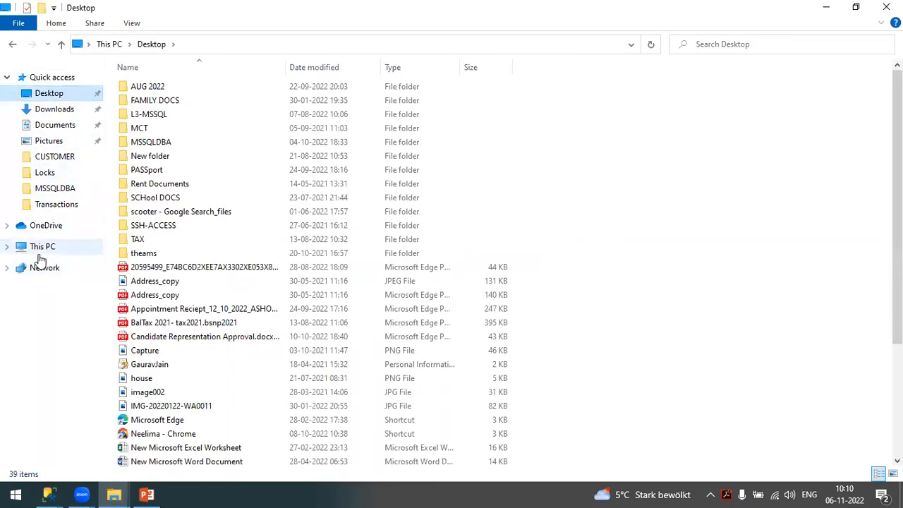
left_click(39, 253)
double_click(197, 204)
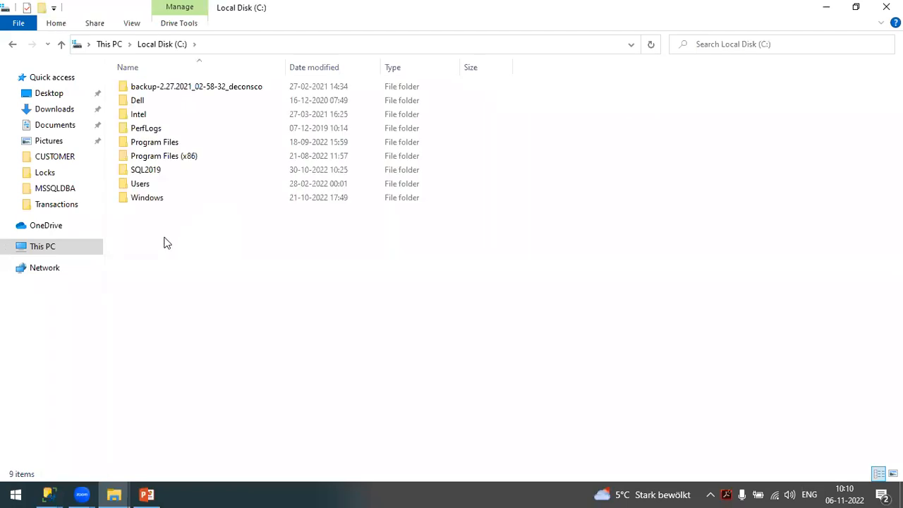
- Examine the contents of the SQL2019, backup-2.27.2021_02-58-32_deconsco and Users folders on drive C:
double_click(140, 173)
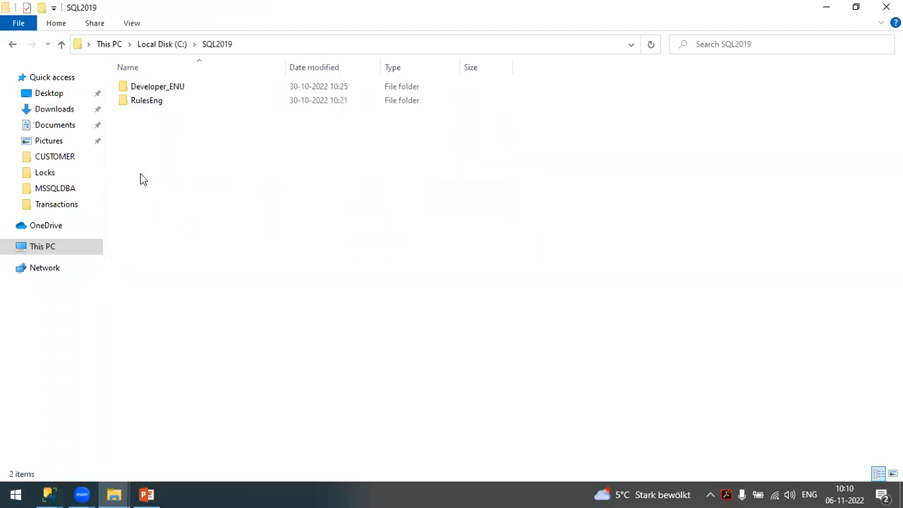
left_click(158, 45)
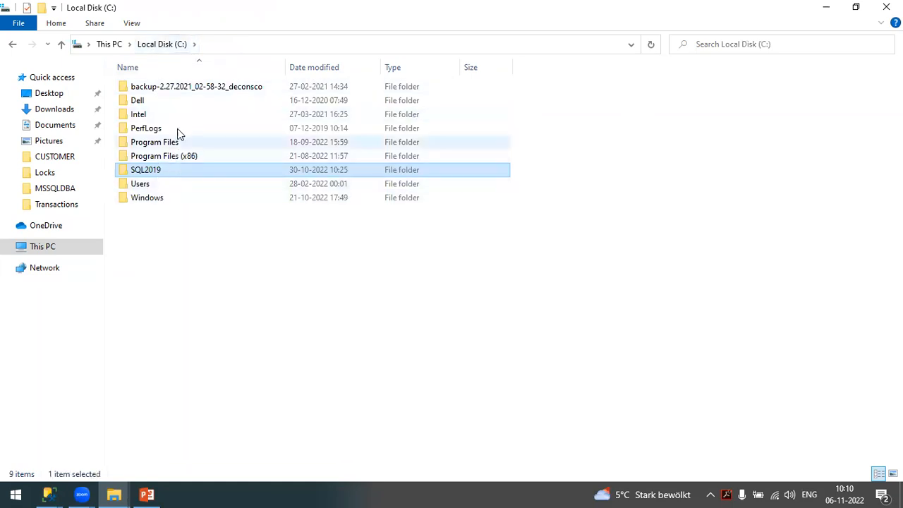
double_click(175, 91)
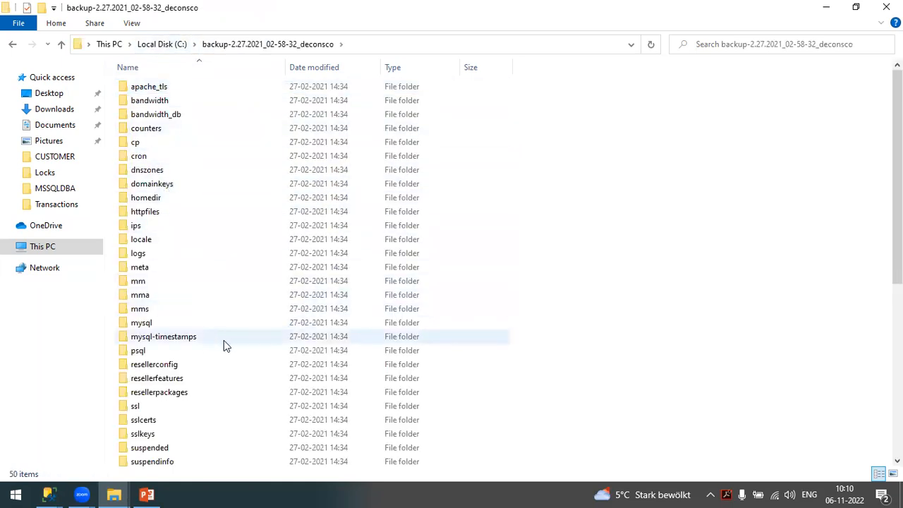
scroll(232, 296, "down", 7)
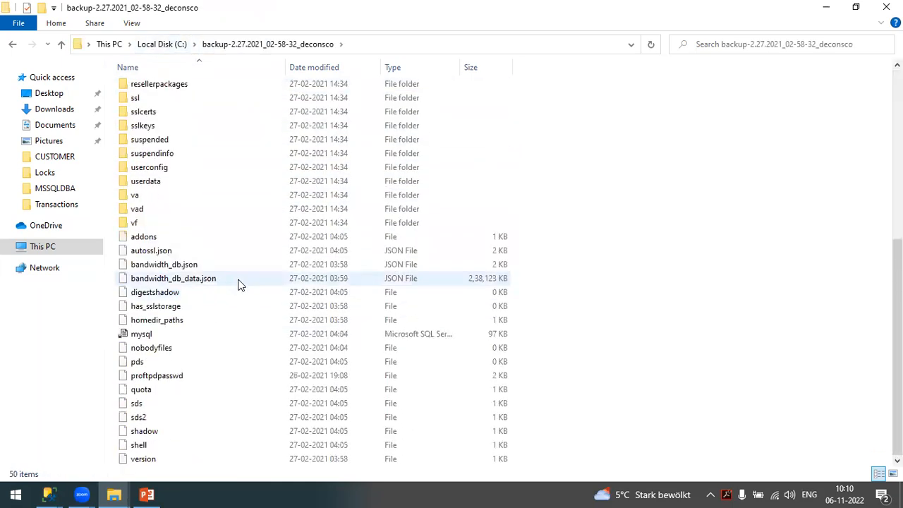
left_click(156, 47)
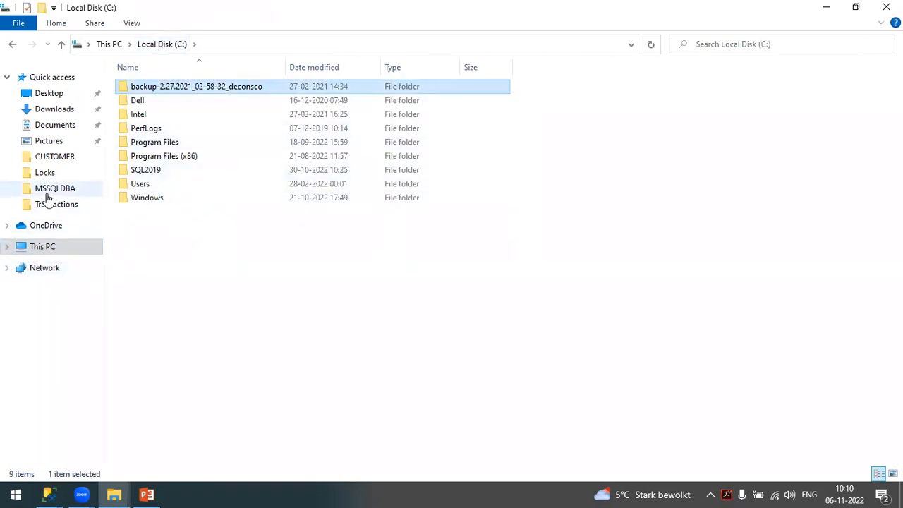
double_click(150, 186)
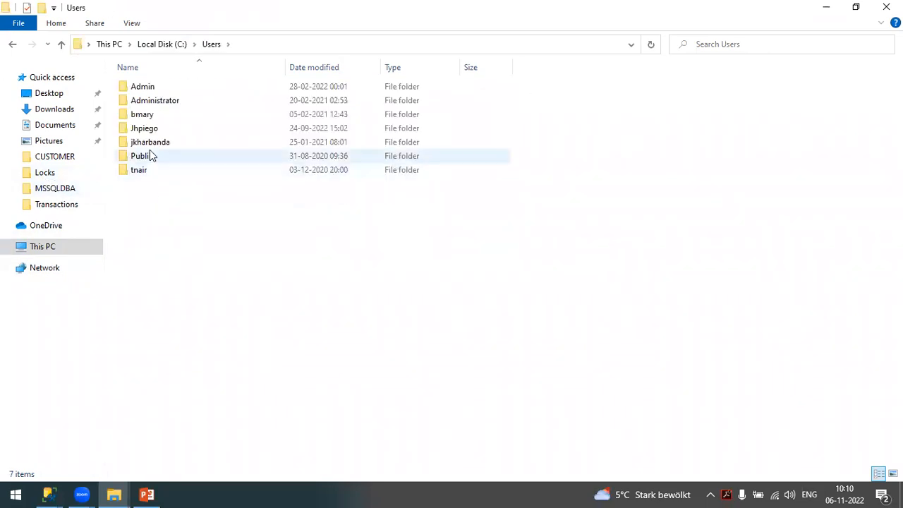
left_click(162, 44)
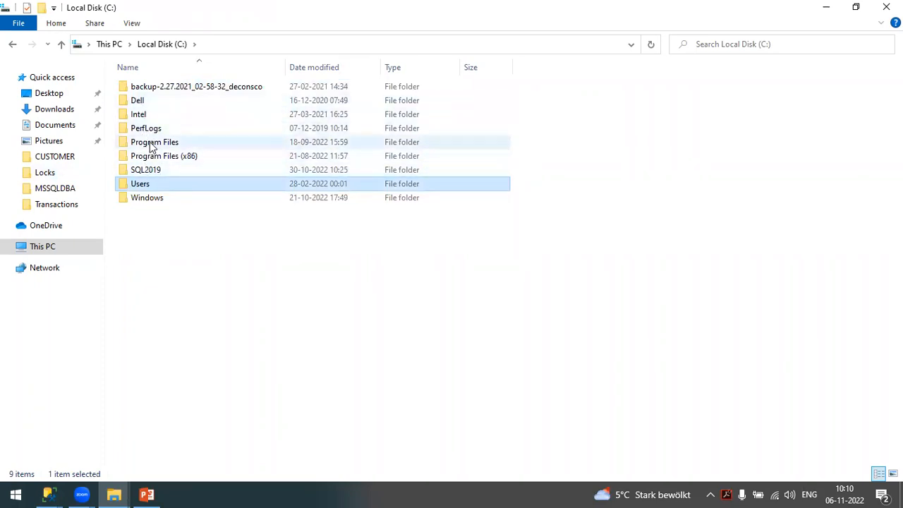
double_click(149, 172)
left_click(178, 45)
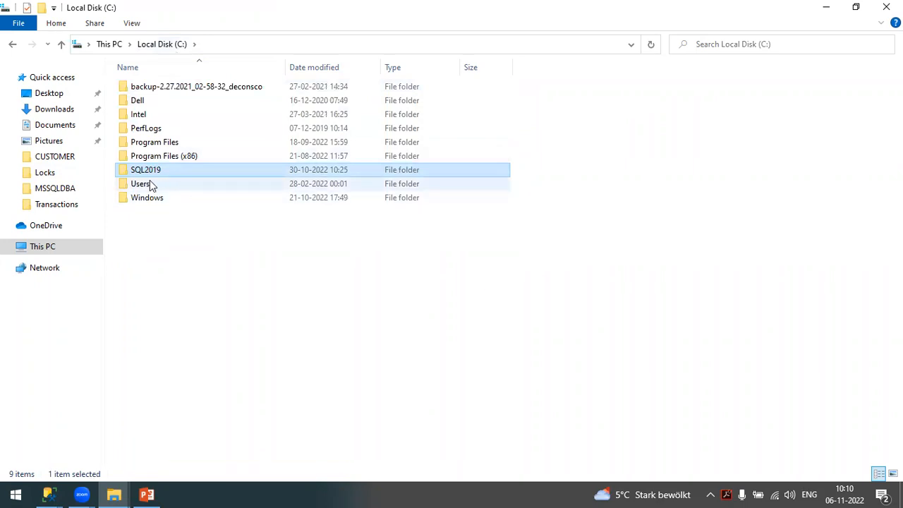
- Create a new folder named LOGSHIPING in the root of drive C:
left_click(141, 223)
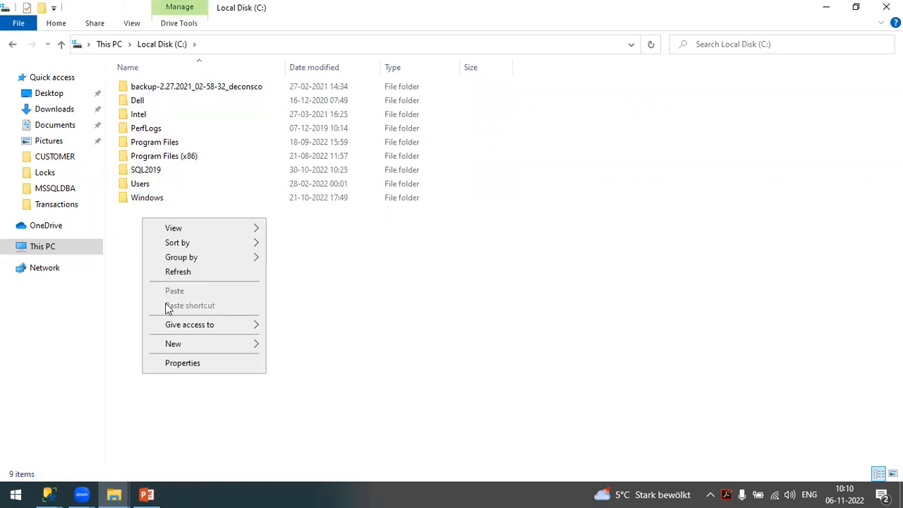
mouse_move(197, 343)
left_click(319, 350)
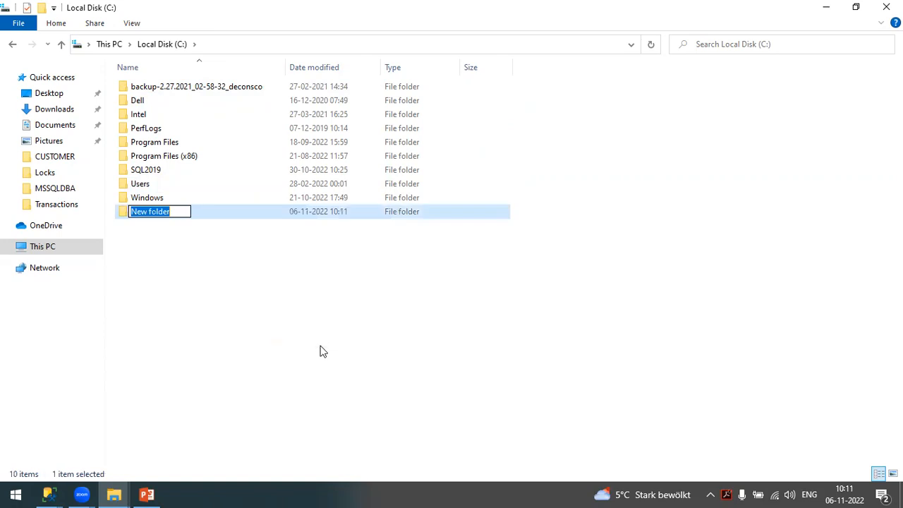
type("L")
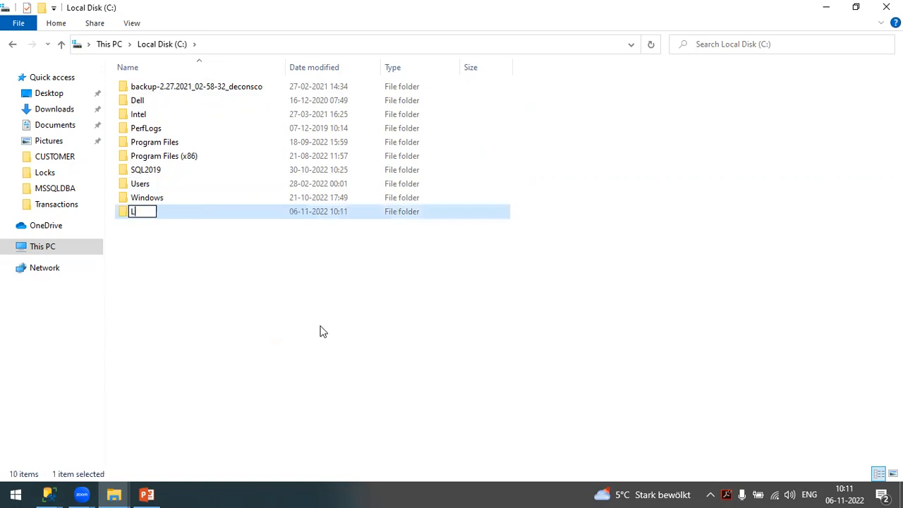
type("OGSHIPING")
left_click(319, 331)
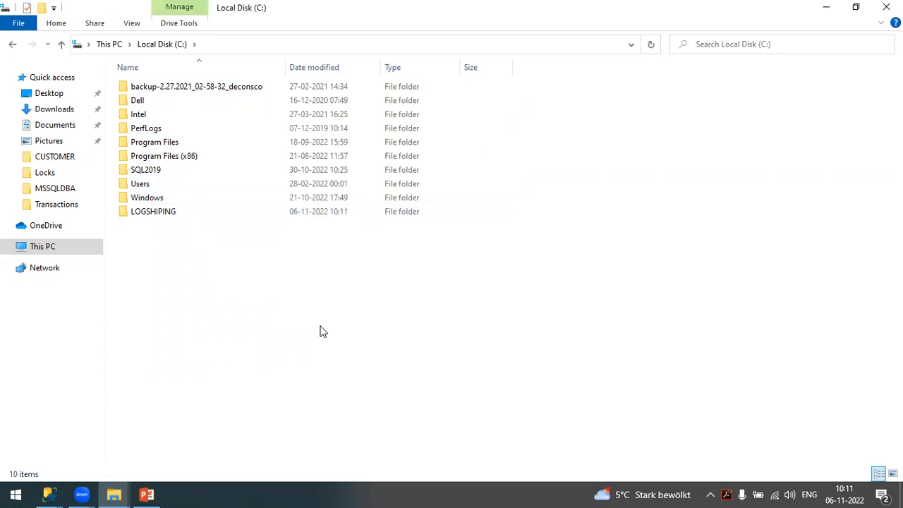
- In the LOGSHIPING folder's network sharing settings, add Everyone with Read/Write permission
left_click(153, 213)
right_click(154, 215)
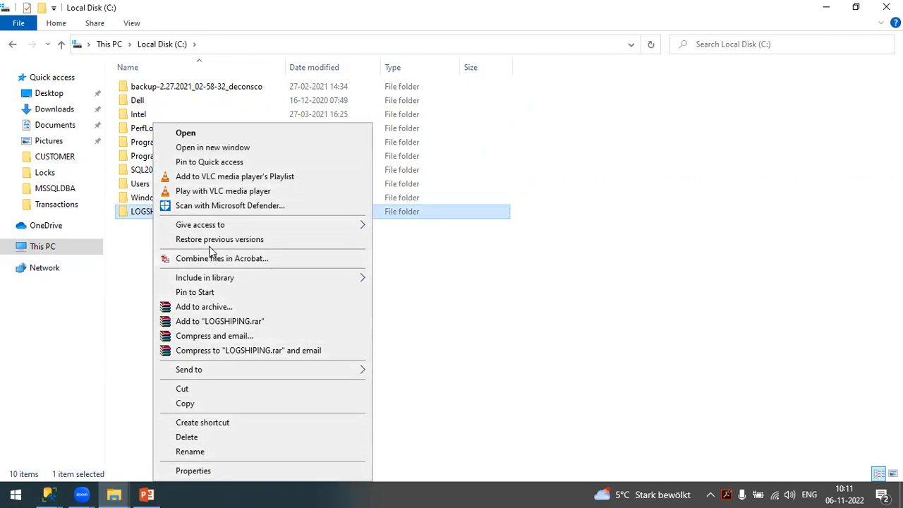
left_click(198, 472)
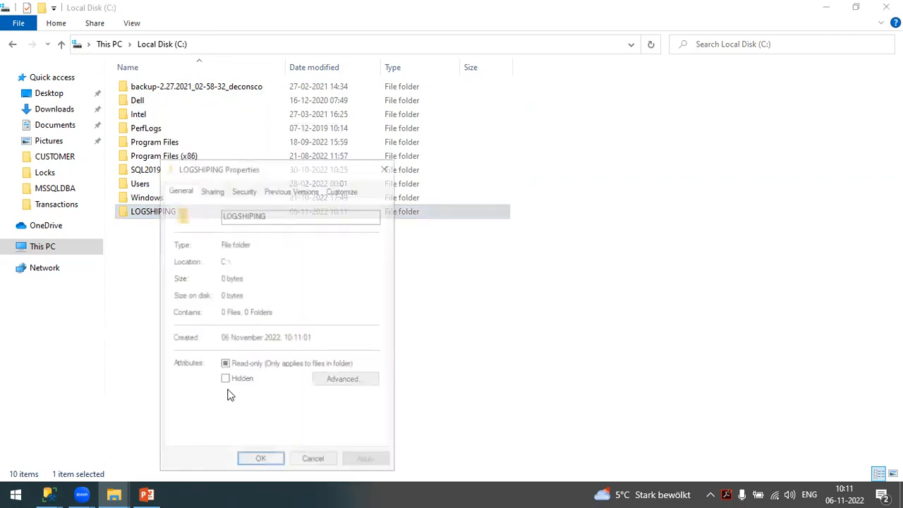
left_click(217, 192)
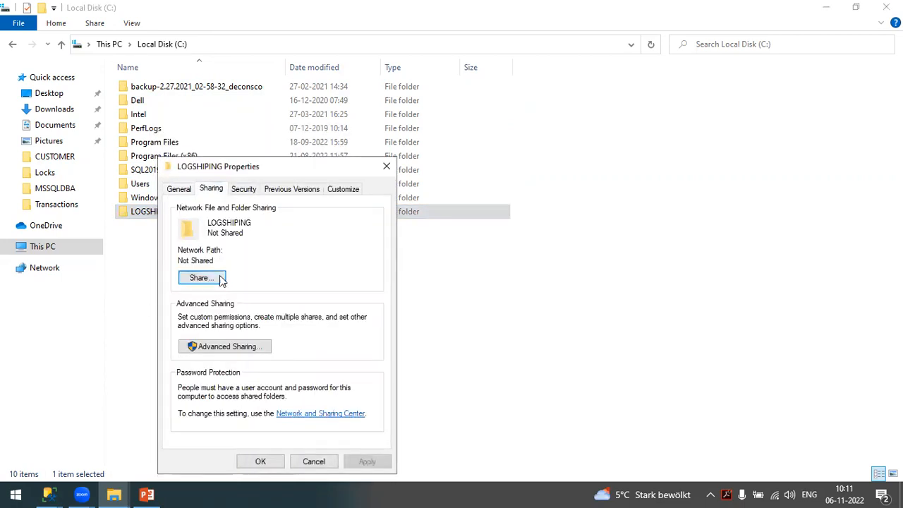
left_click(210, 279)
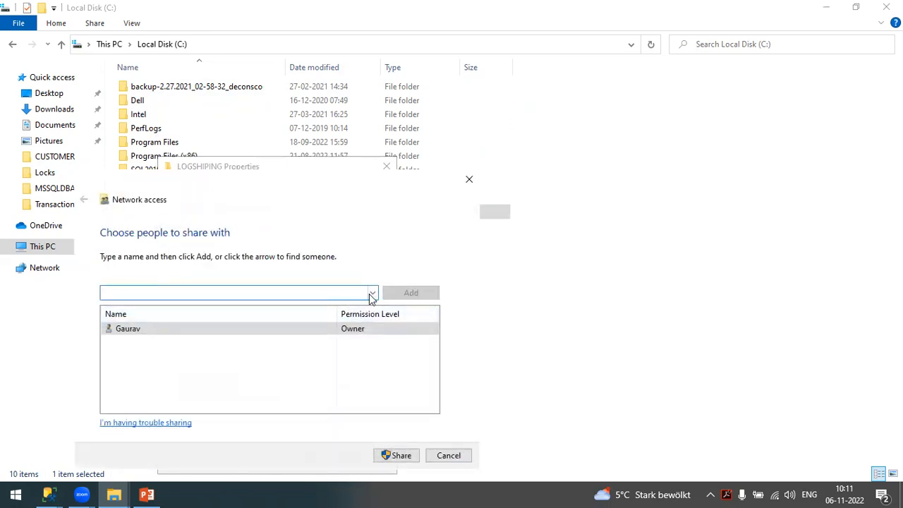
left_click(372, 292)
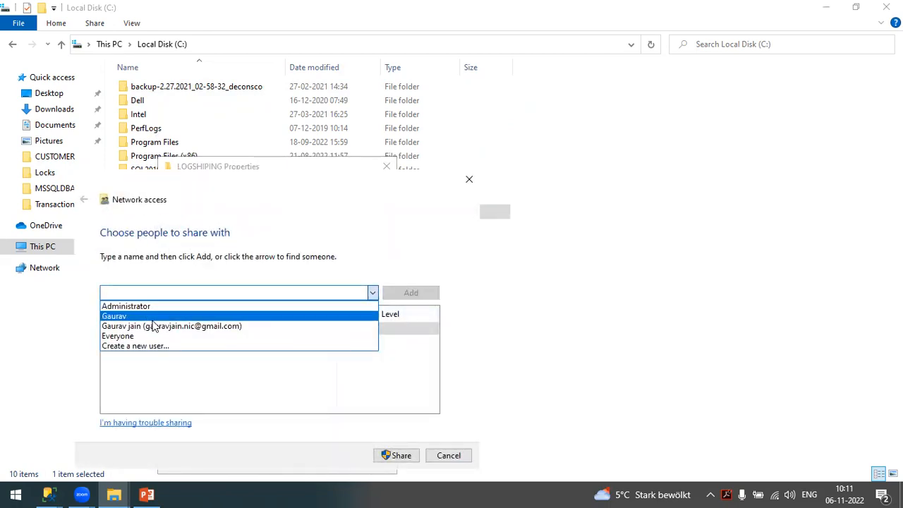
left_click(117, 336)
left_click(412, 294)
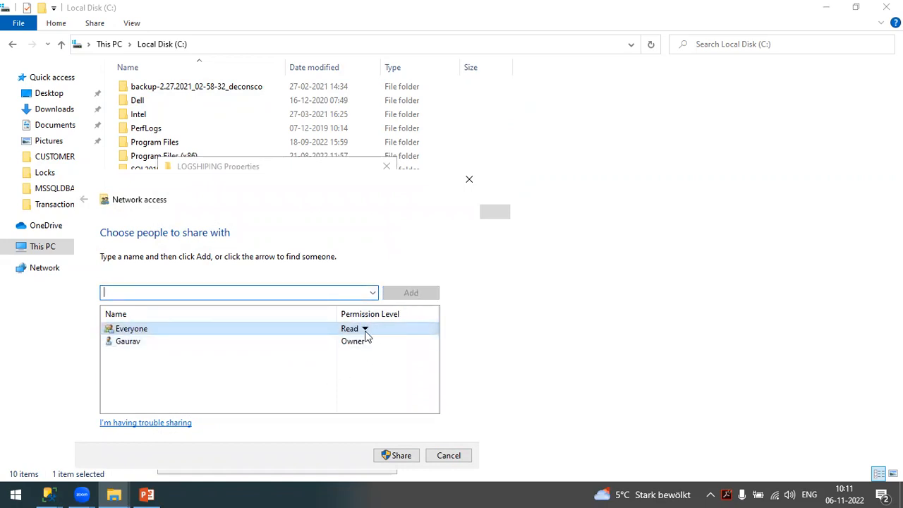
left_click(365, 330)
left_click(400, 347)
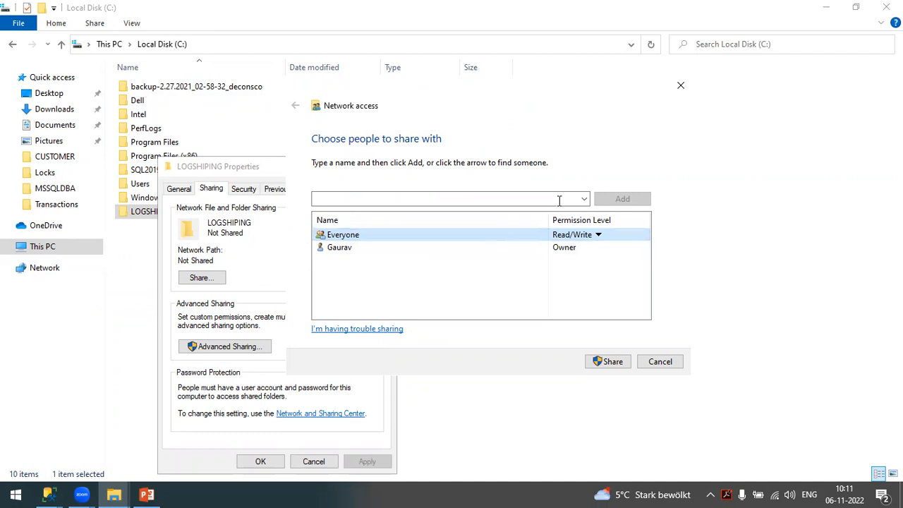
- Share the LOGSHIPING folder, turning on network discovery and file sharing for all public networks, and finish the sharing setup
left_click(585, 200)
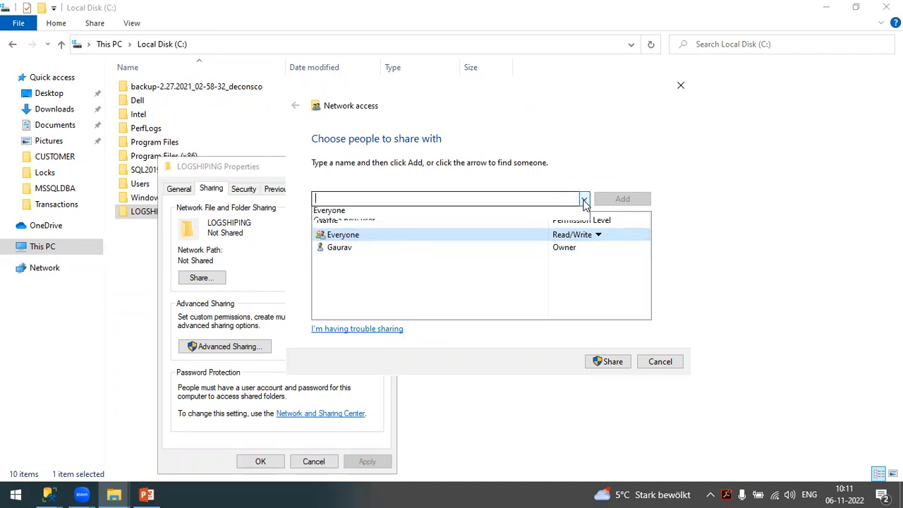
left_click(585, 201)
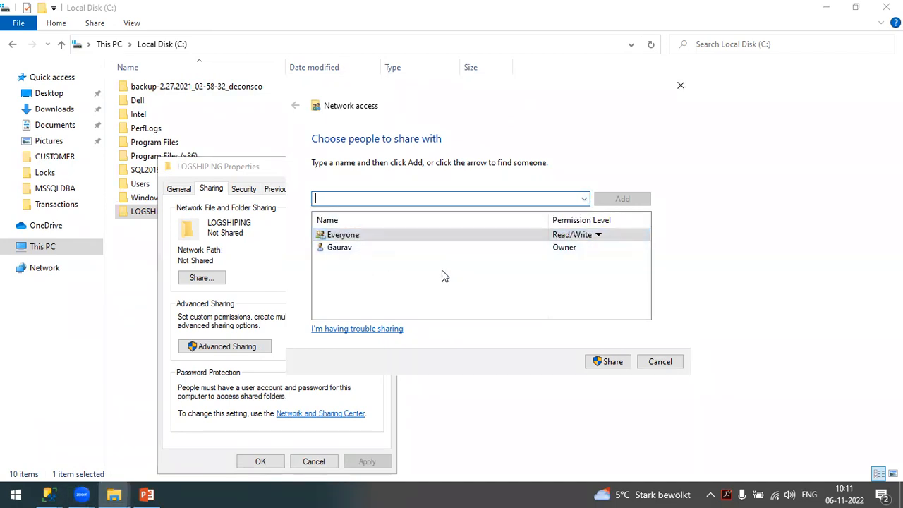
left_click(612, 361)
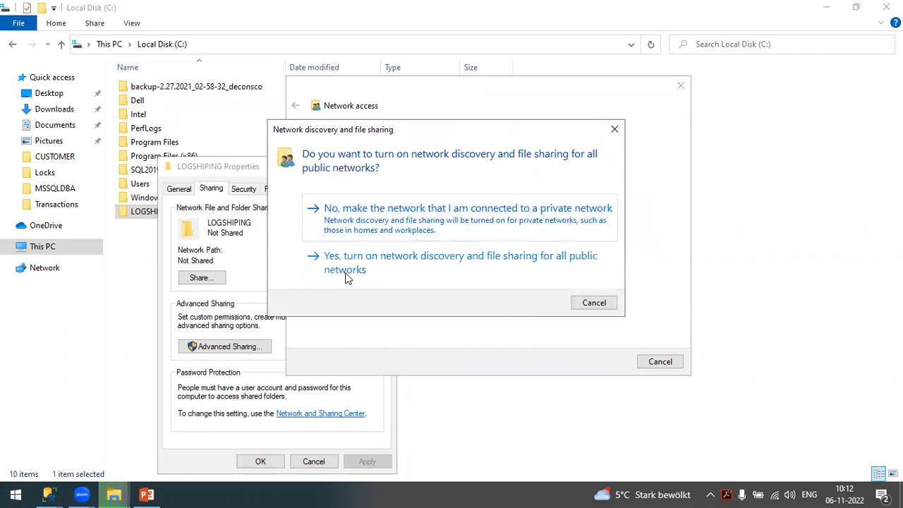
left_click(361, 265)
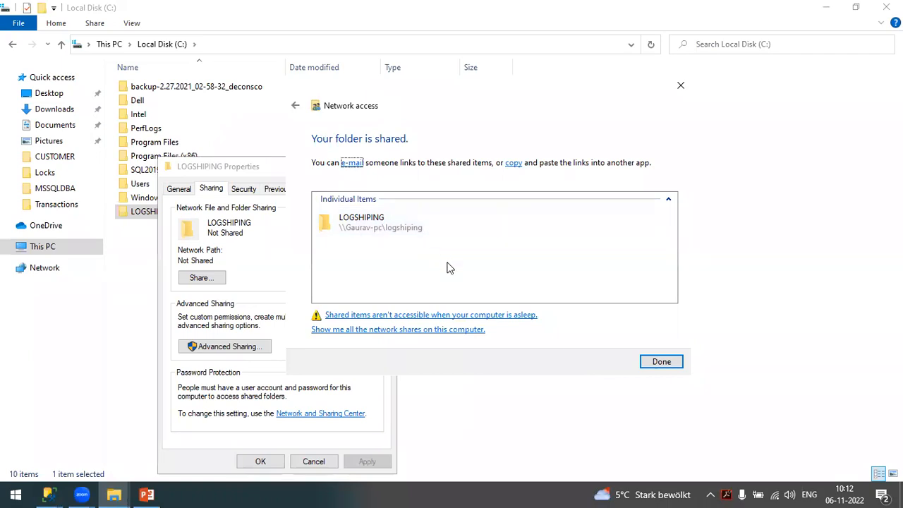
left_click(661, 362)
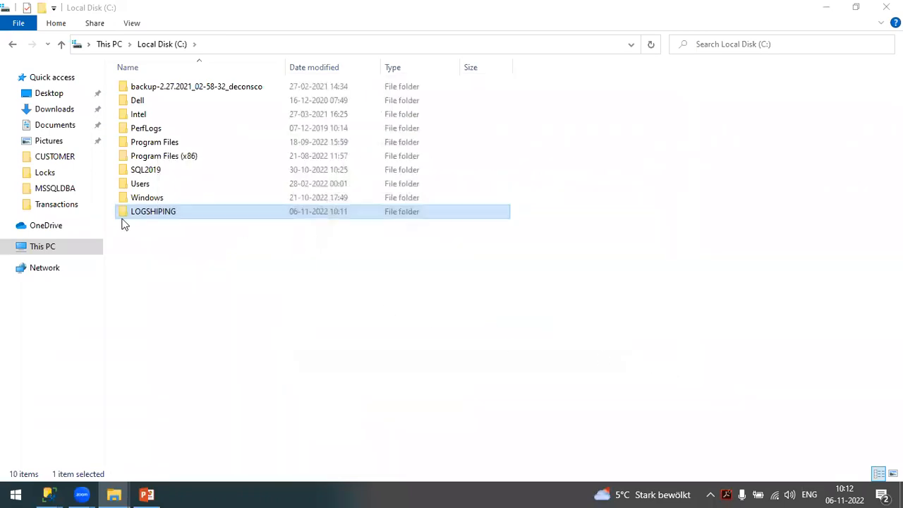
- Open the network location \\127.0.0.1 through the Windows Run prompt and look inside its logshiping share
left_click(16, 494)
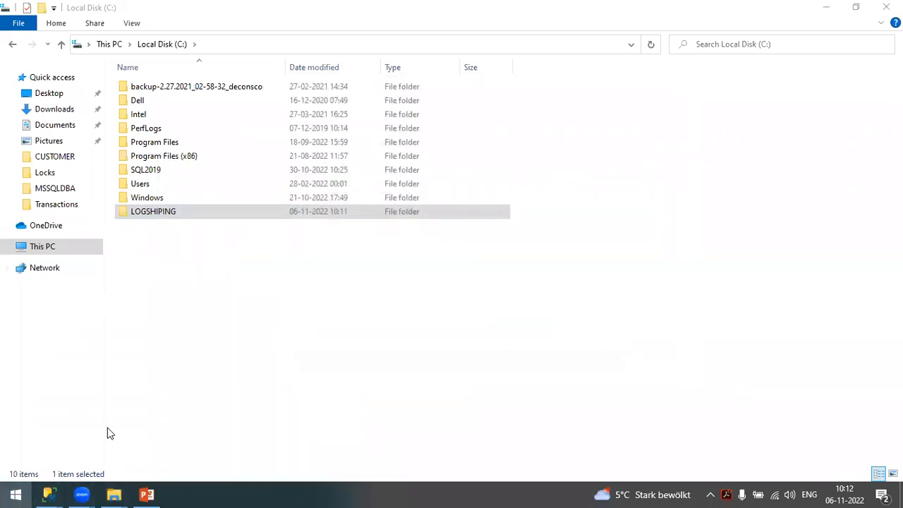
key("super+r")
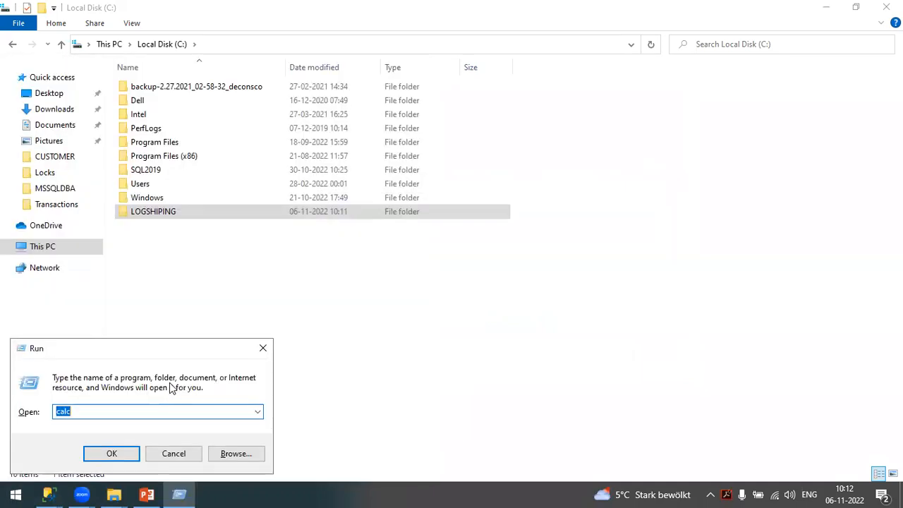
type("\\\\")
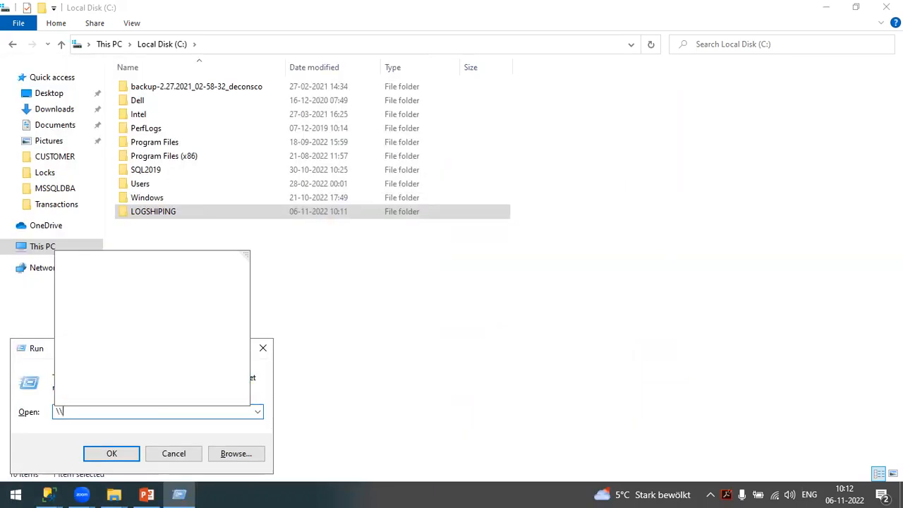
type("12")
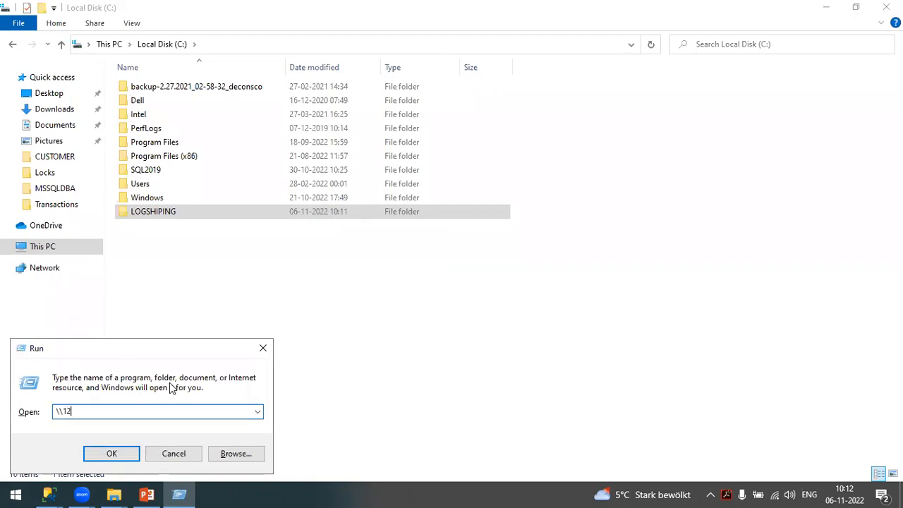
type("7.0.0.1")
key("Return")
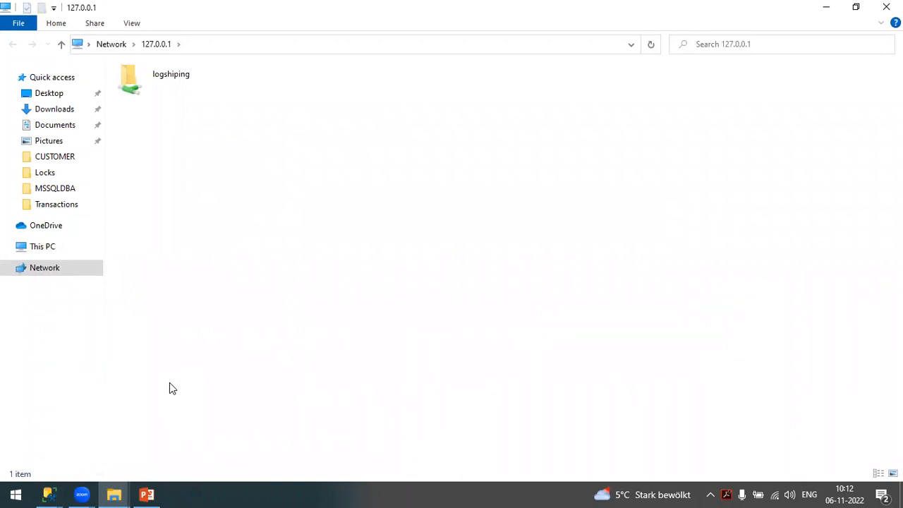
double_click(150, 84)
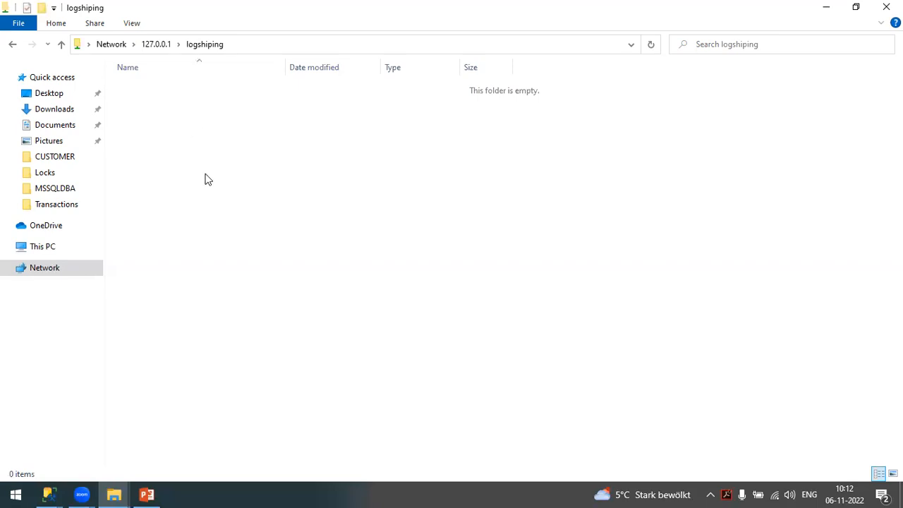
- Open the network location \\localhost through the Windows Run prompt to check its shared folders
key("super+r")
key("End")
key("BackSpace")
key("BackSpace")
key("BackSpace")
key("BackSpace")
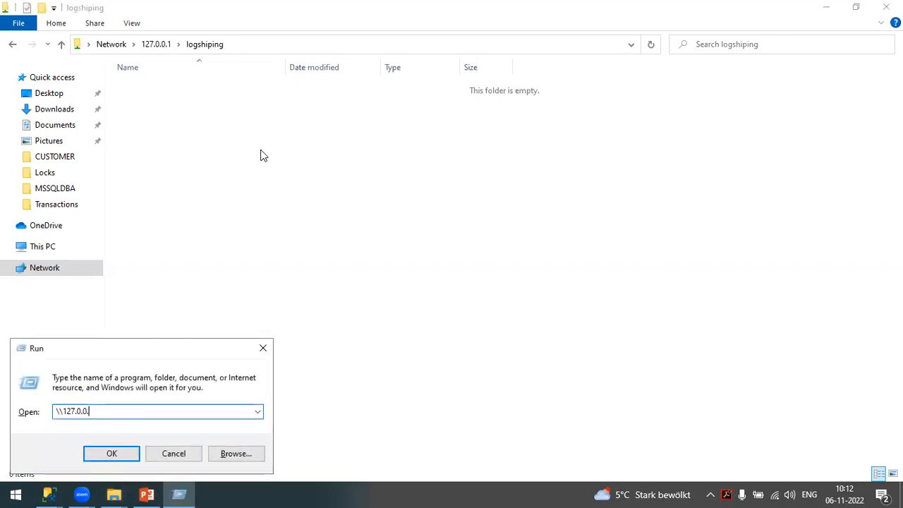
key("BackSpace")
key("BackSpace")
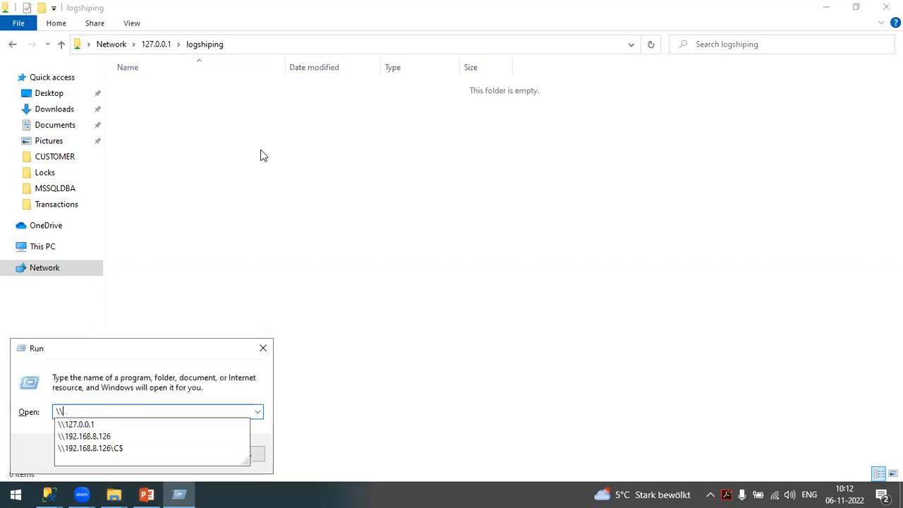
type("local")
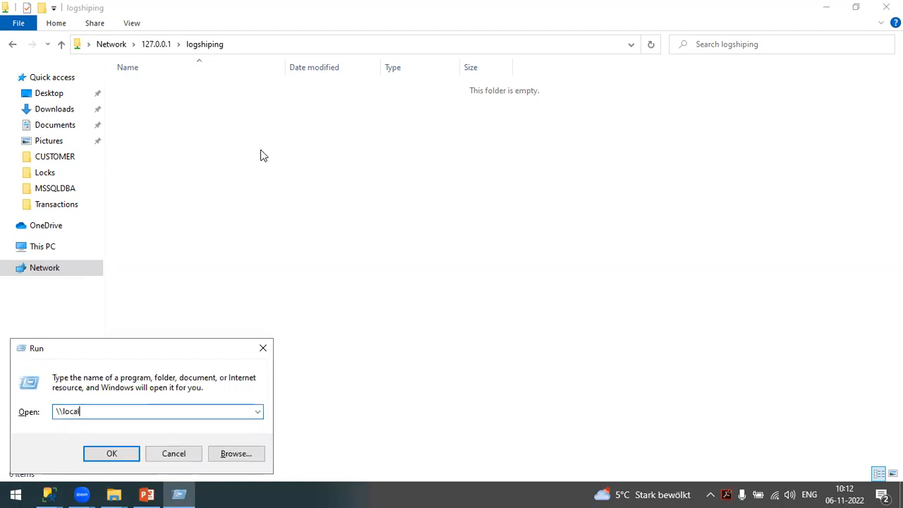
type("host")
key("Return")
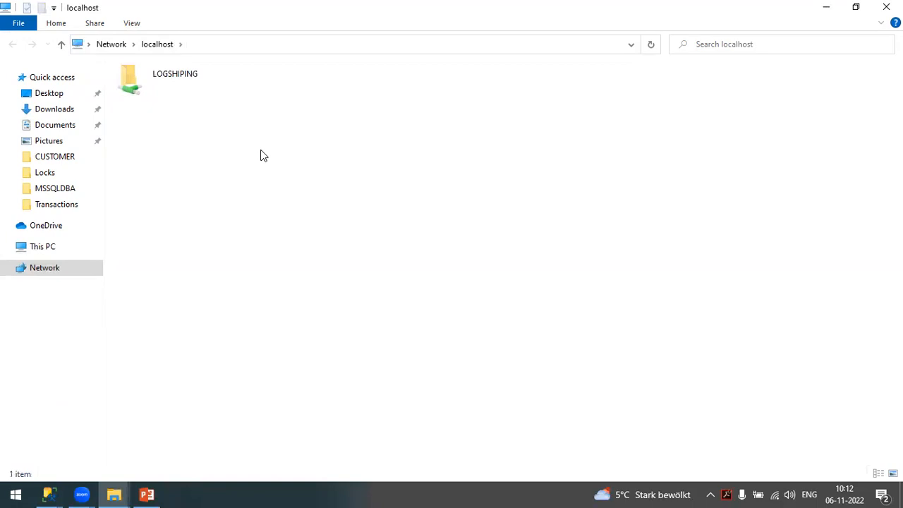
- Replace the \\localhost entry in the Windows Run prompt with ipconfig all and execute it
key("super+r")
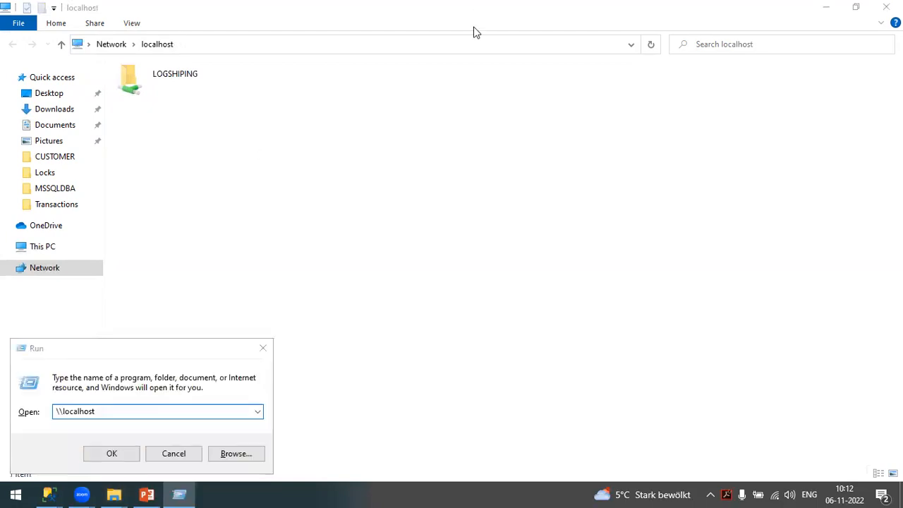
left_click(120, 410)
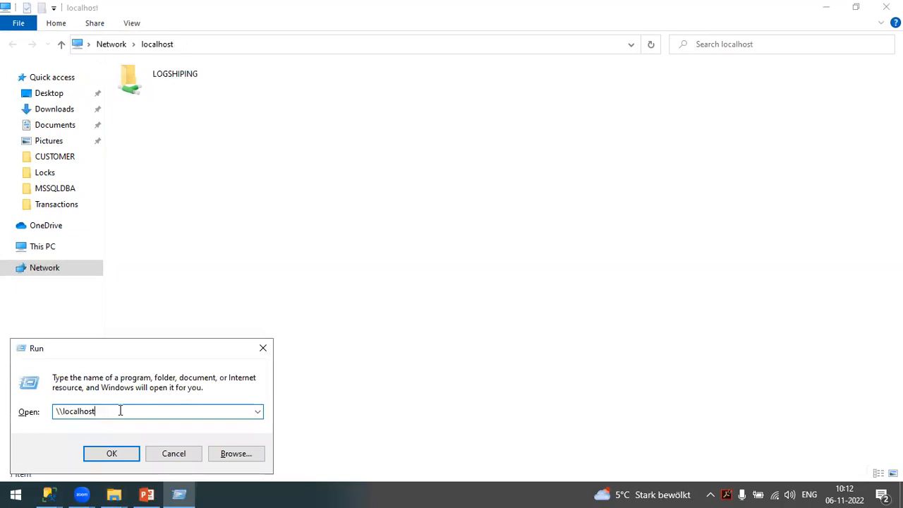
key("BackSpace")
key("BackSpace")
key("BackSpace")
key("BackSpace")
key("BackSpace")
key("BackSpace")
key("BackSpace")
key("BackSpace")
key("BackSpace")
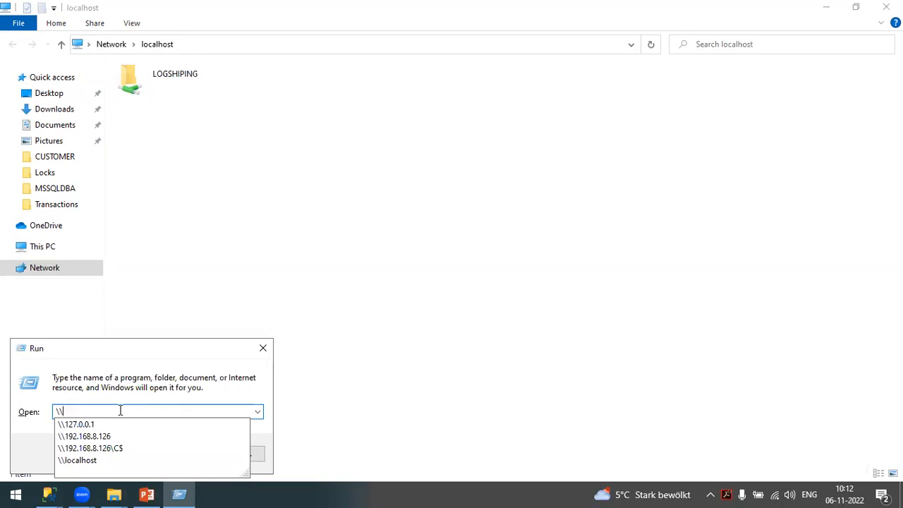
key("BackSpace")
key("BackSpace")
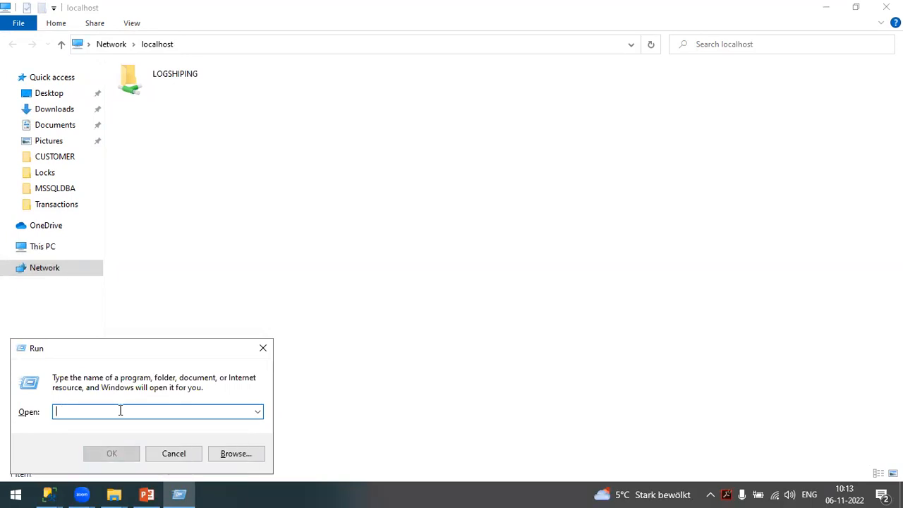
type("ipconfig all")
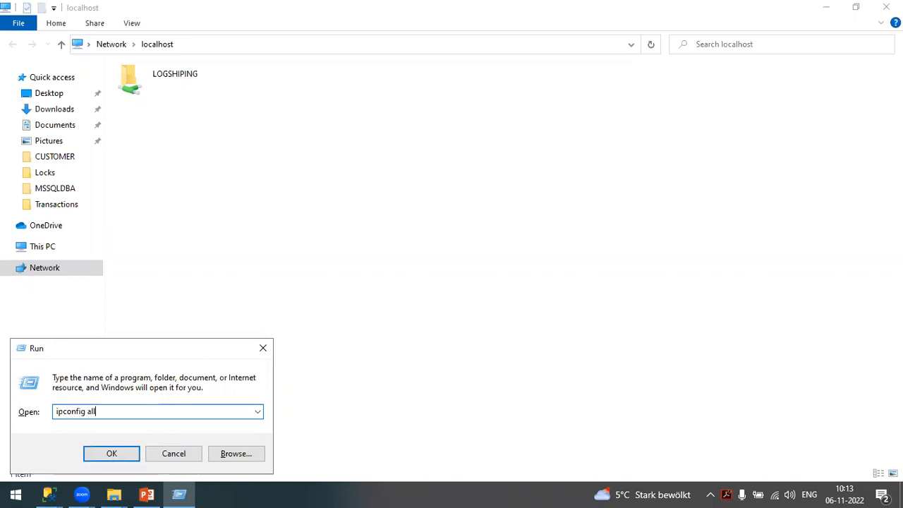
key("Return")
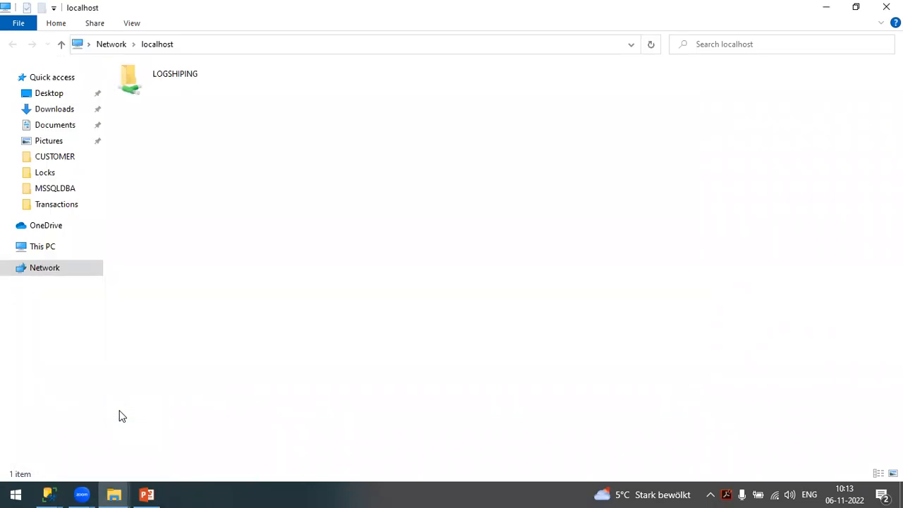
- Switch to Command Prompt and try to list the network configuration with "ip config all" and "ip config \all"
left_click(15, 493)
type("cmd")
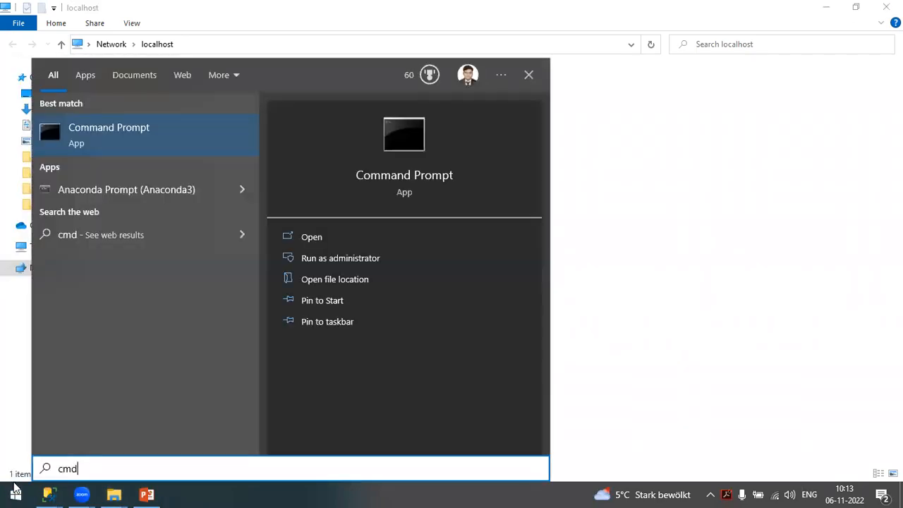
key("Return")
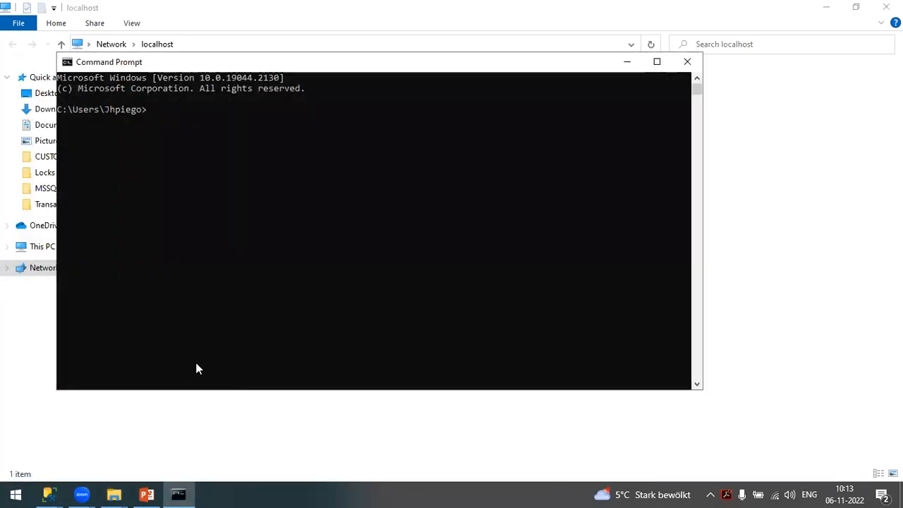
type("ip config all")
key("Return")
key("Up")
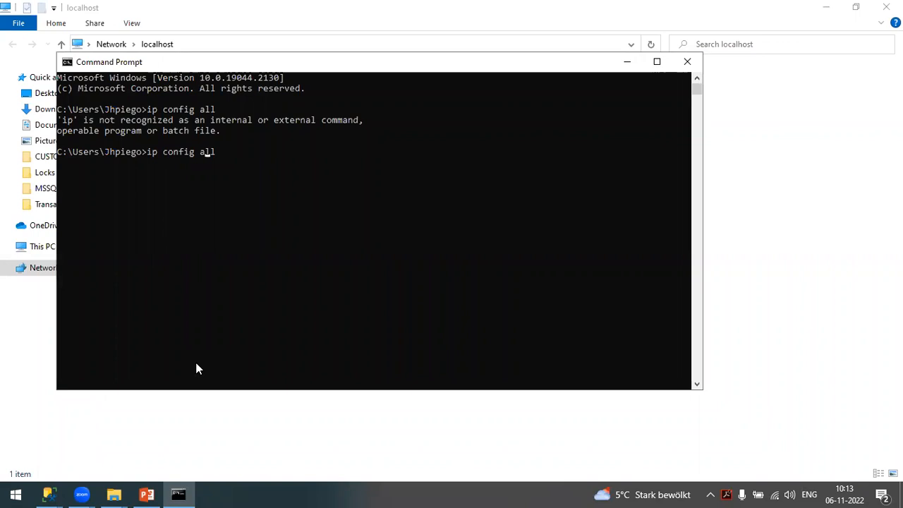
type("\\")
key("Return")
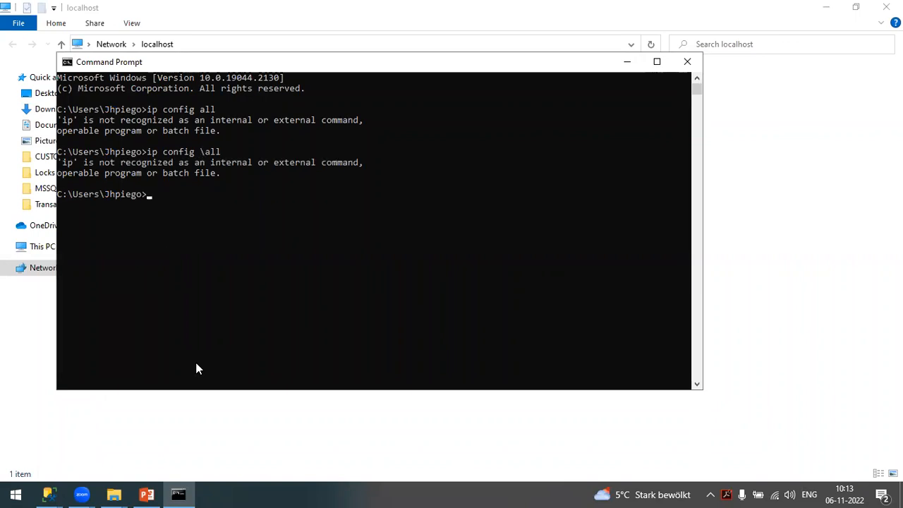
- Correct the command to "ipconfig \all", run it, and read through the usage help for the valid syntax
key("Up")
key("BackSpace")
key("Return")
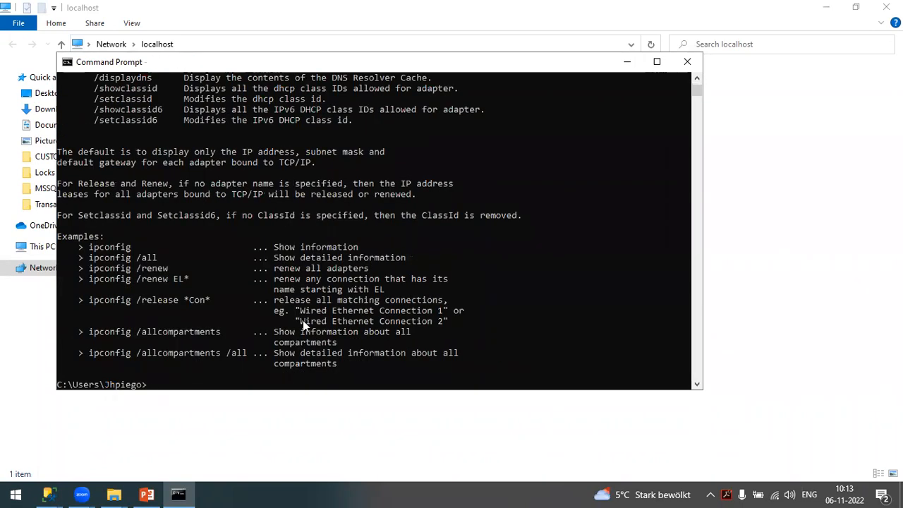
scroll(220, 296, "up", 13)
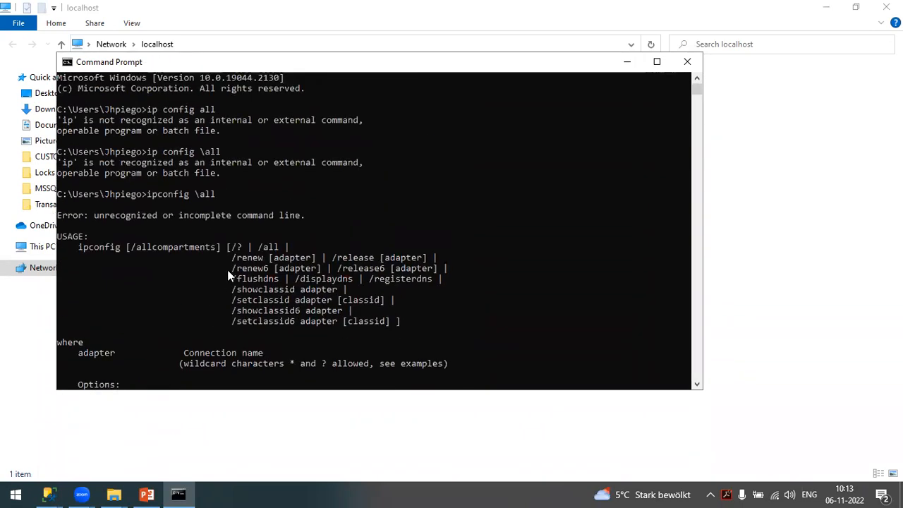
scroll(227, 272, "down", 15)
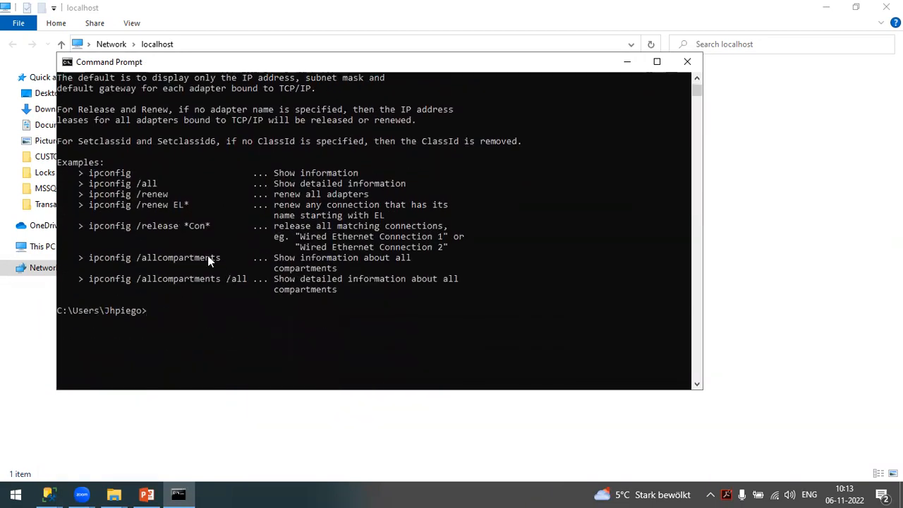
- Run ipconfig /all in Command Prompt to list the detailed network configuration
double_click(103, 171)
key("super+c")
right_click(182, 308)
right_click(185, 307)
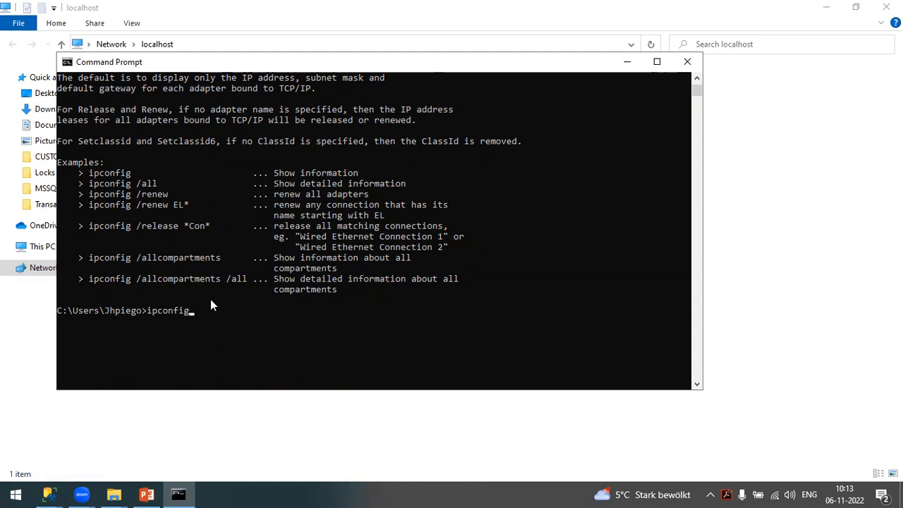
type("/all")
key("Return")
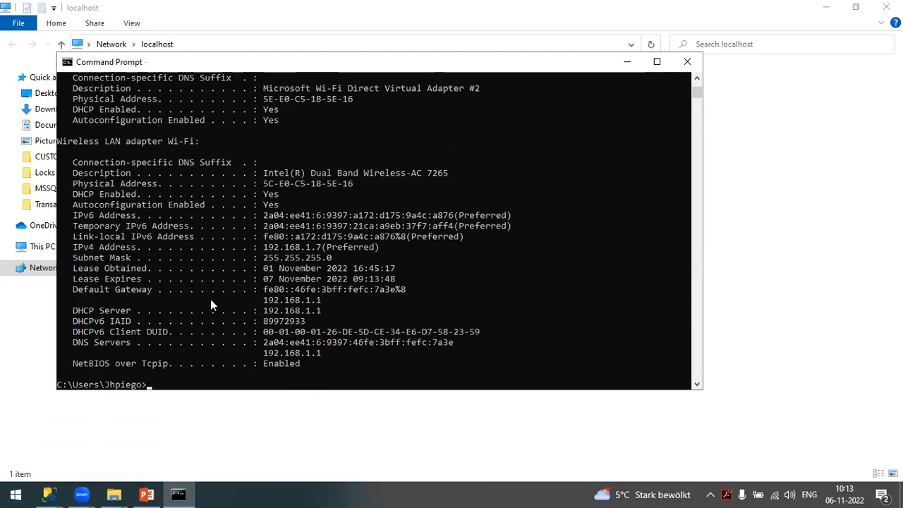
- Locate the Host Name entry in the Windows IP Configuration output and copy its value
scroll(271, 280, "up", 2)
scroll(271, 281, "up", 12)
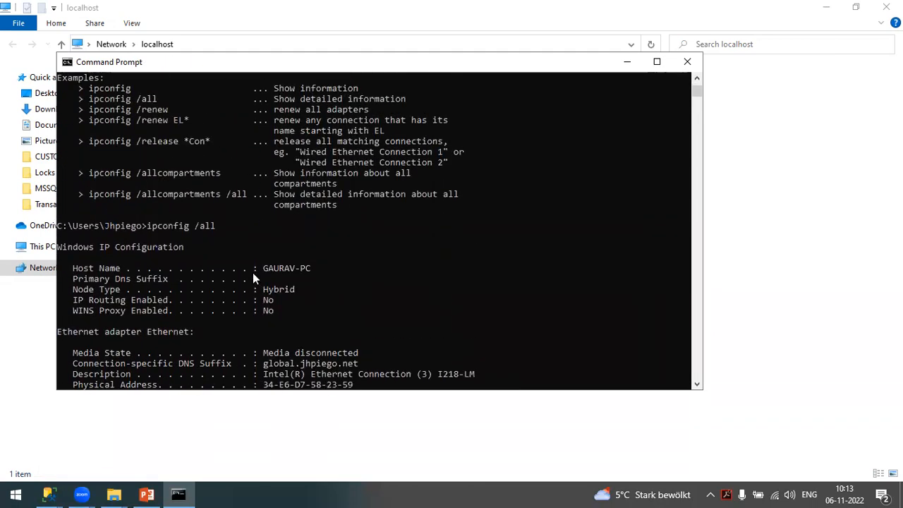
double_click(281, 268)
key("super+c")
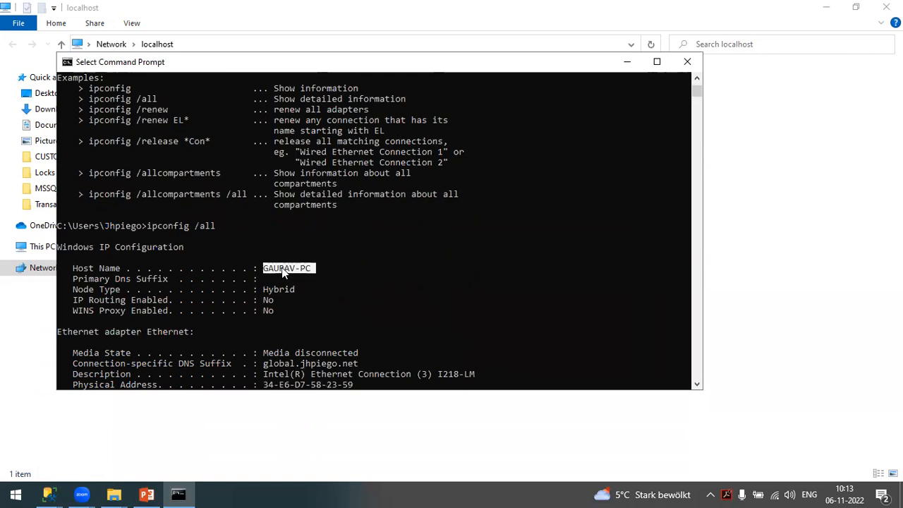
- Replace the ipconfig all entry in the Windows Run prompt with the bare host name and try to open it
left_click(17, 493)
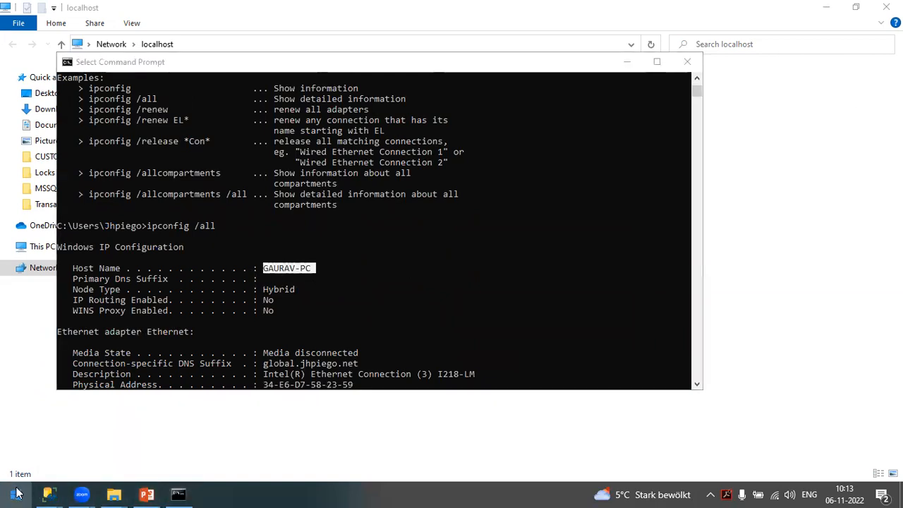
key("super+r")
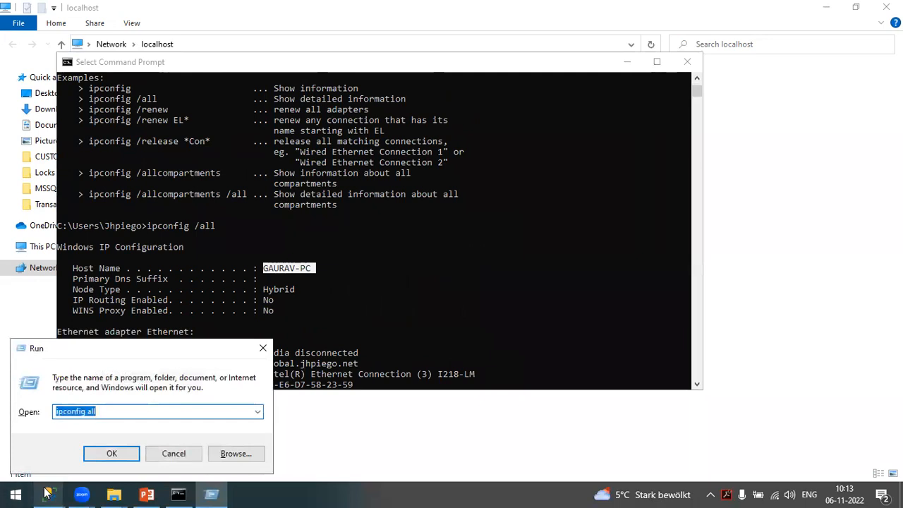
mouse_move(82, 494)
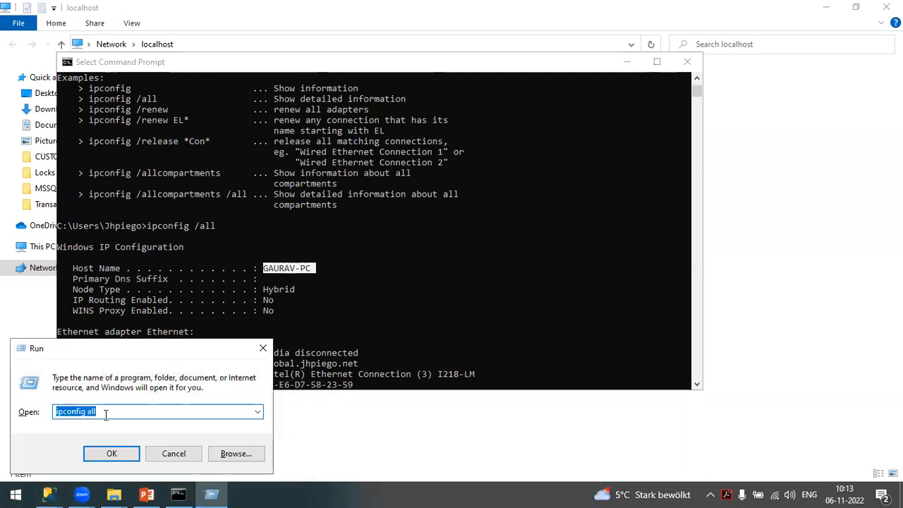
right_click(105, 412)
left_click(136, 291)
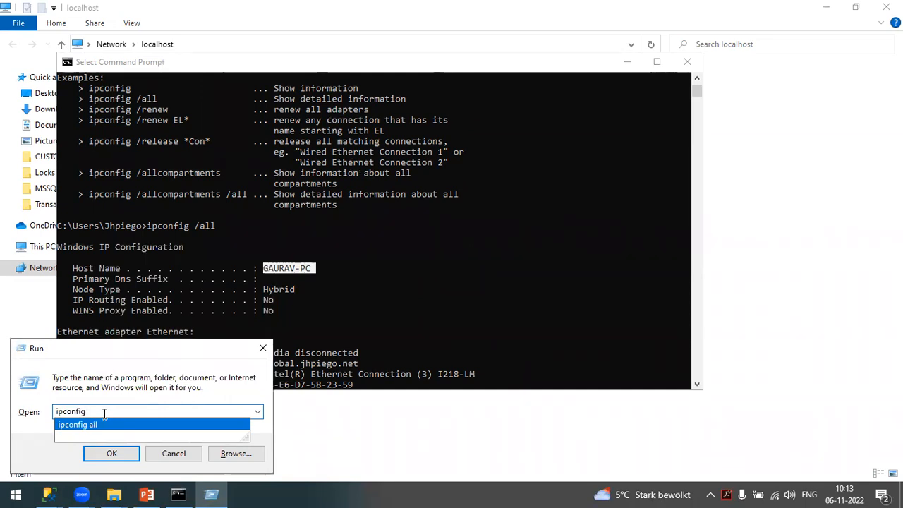
key("BackSpace")
key("BackSpace")
key("BackSpace")
key("BackSpace")
key("BackSpace")
key("BackSpace")
key("BackSpace")
key("BackSpace")
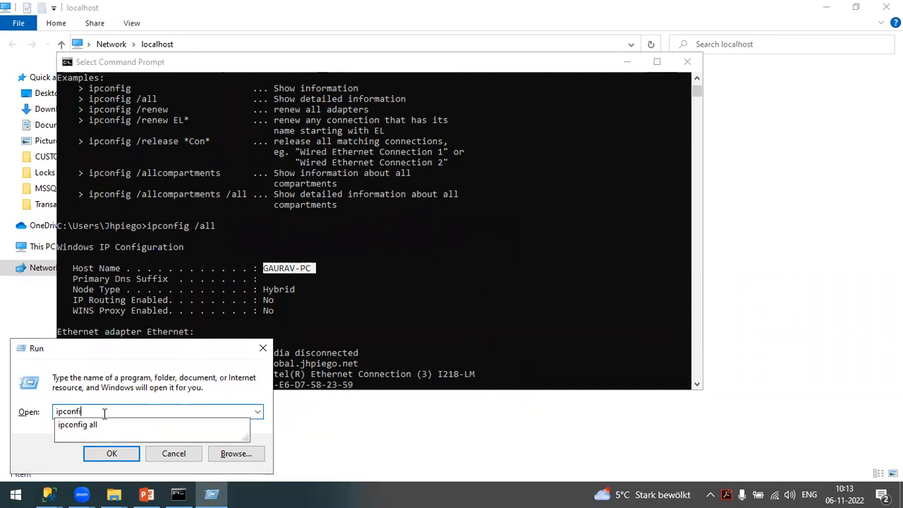
type("gaurav")
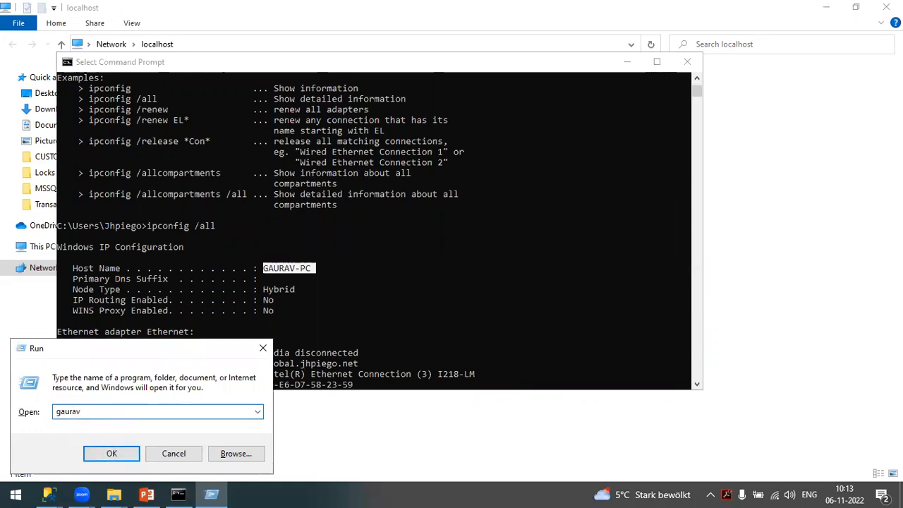
type("-pc")
key("Return")
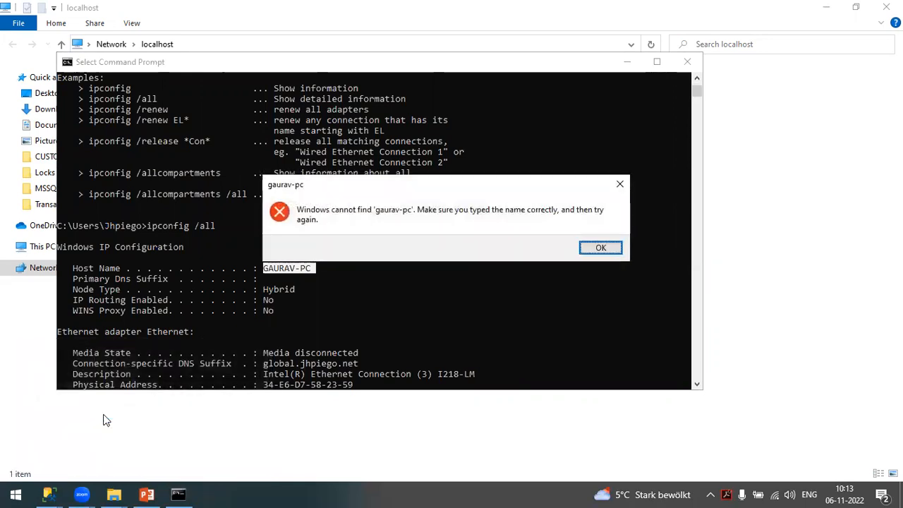
left_click(600, 249)
- Paste the host name onto the Command Prompt line and copy it from there
scroll(493, 211, "down", 5)
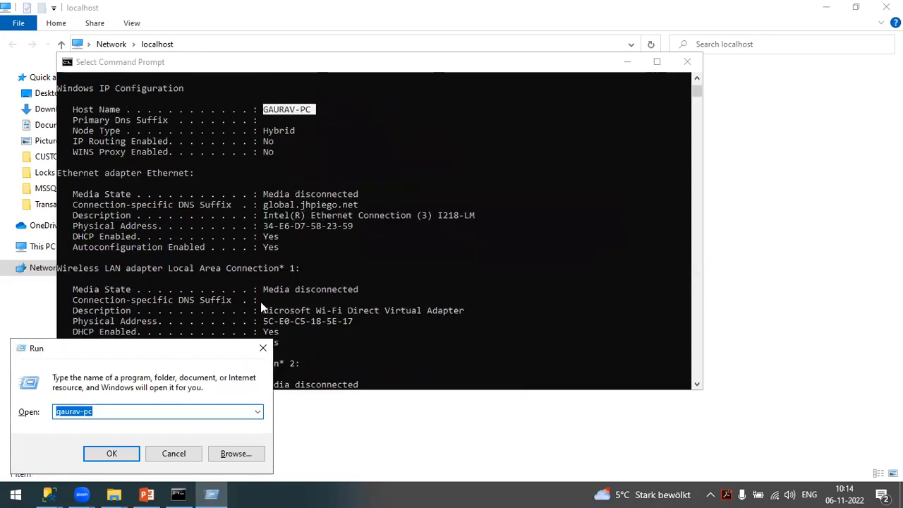
right_click(278, 110)
right_click(277, 110)
right_click(278, 110)
scroll(282, 183, "up", 2)
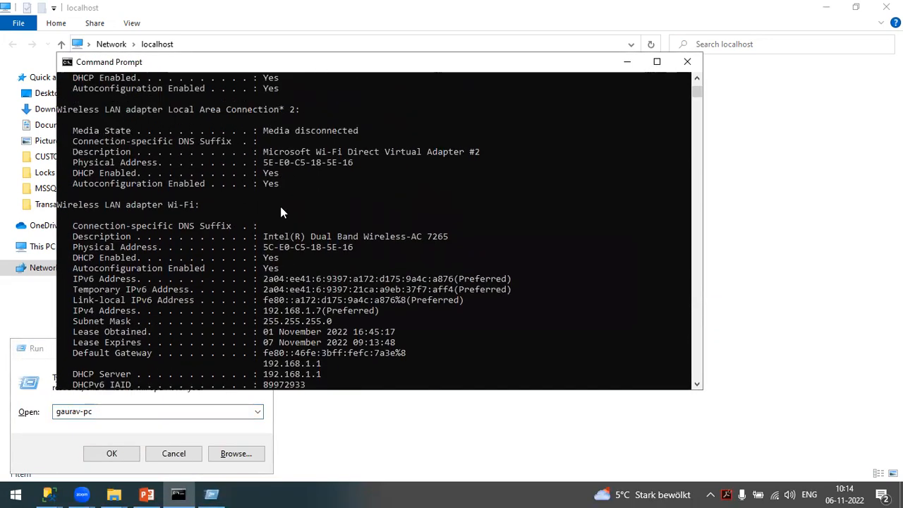
scroll(280, 206, "down", 8)
left_click_drag(147, 196, 195, 202)
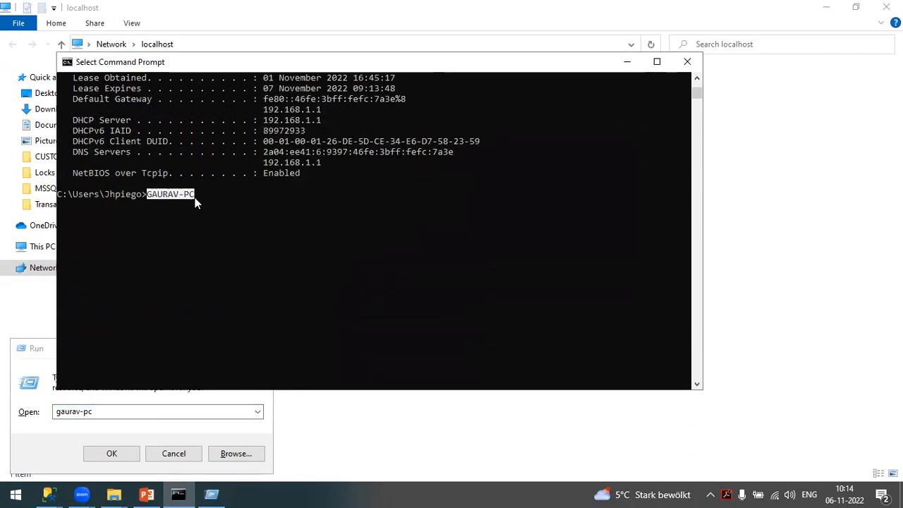
right_click(196, 203)
- Open the computer's network location through the Windows Run prompt using \\ followed by the copied host name
key("alt+Tab")
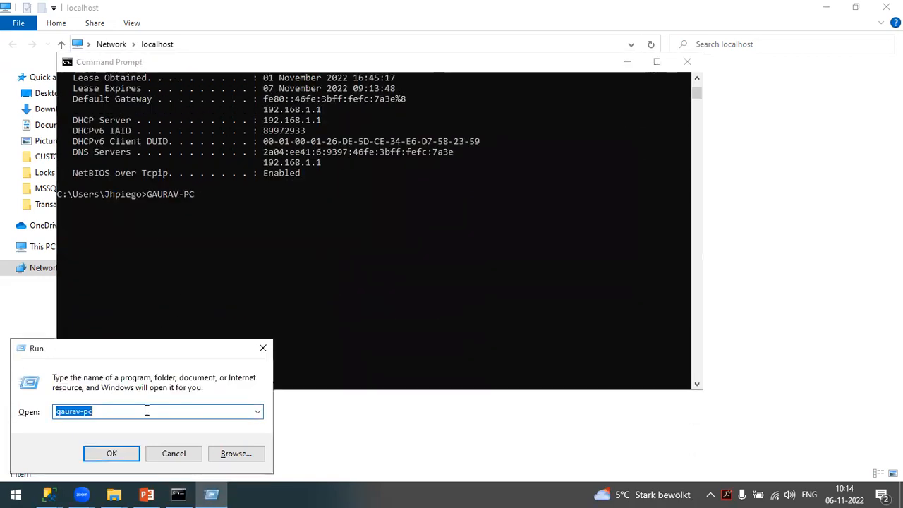
type("GAURAV-PC")
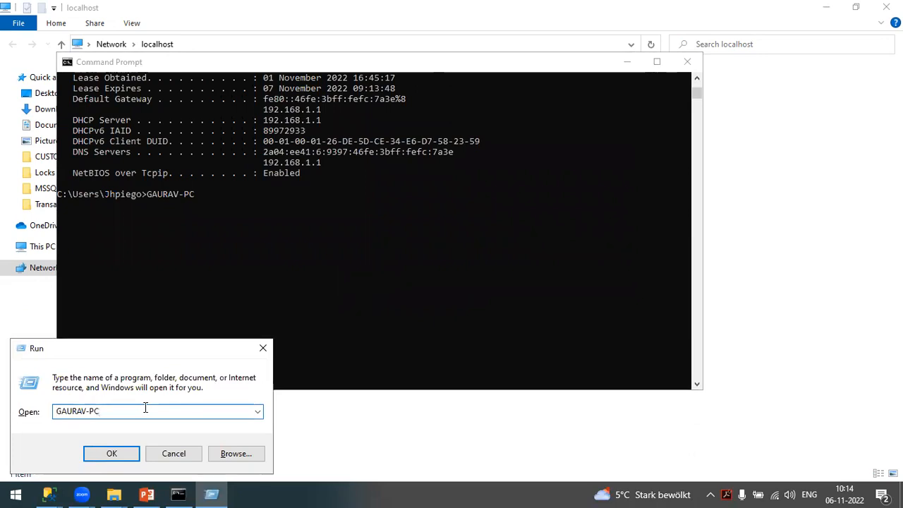
key("Home")
type("\\\\")
key("Return")
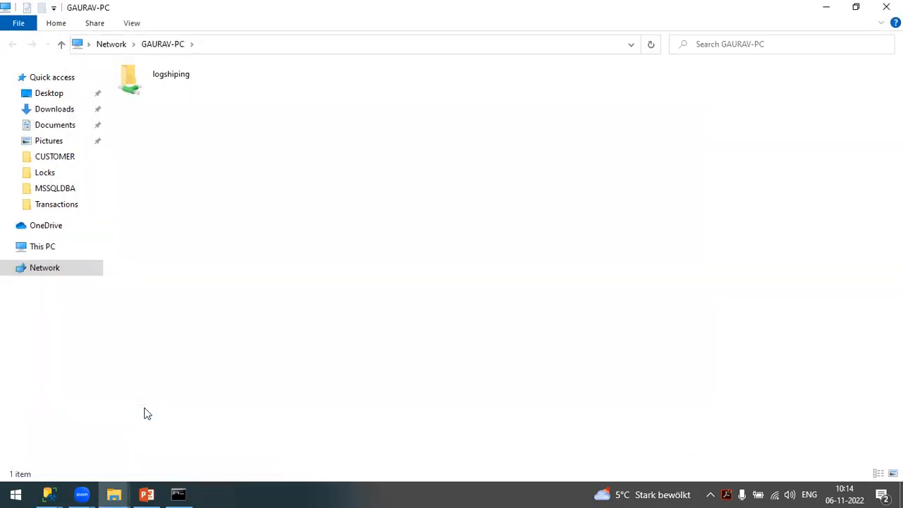
- Copy the computer's network address and enter it as the network path to the backup folder in Transaction Log Backup Settings
key("alt+Tab")
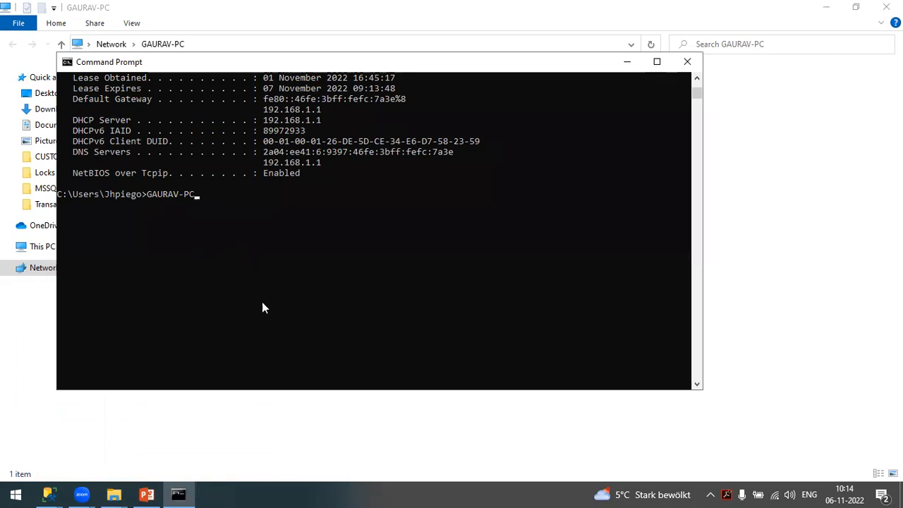
left_click(178, 494)
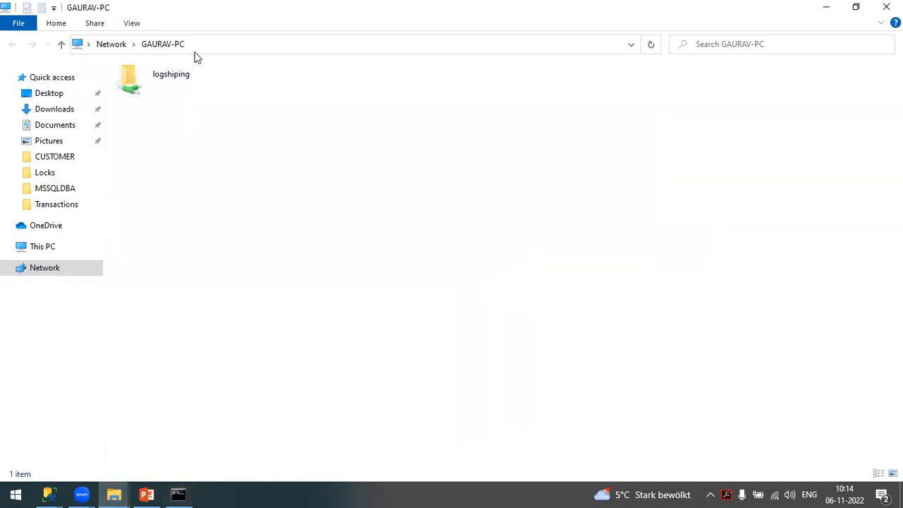
left_click(217, 48)
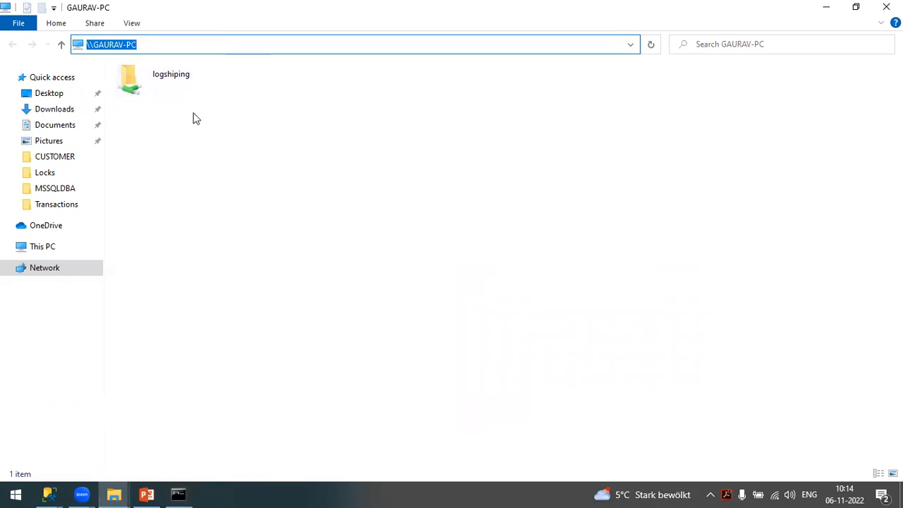
left_click(49, 494)
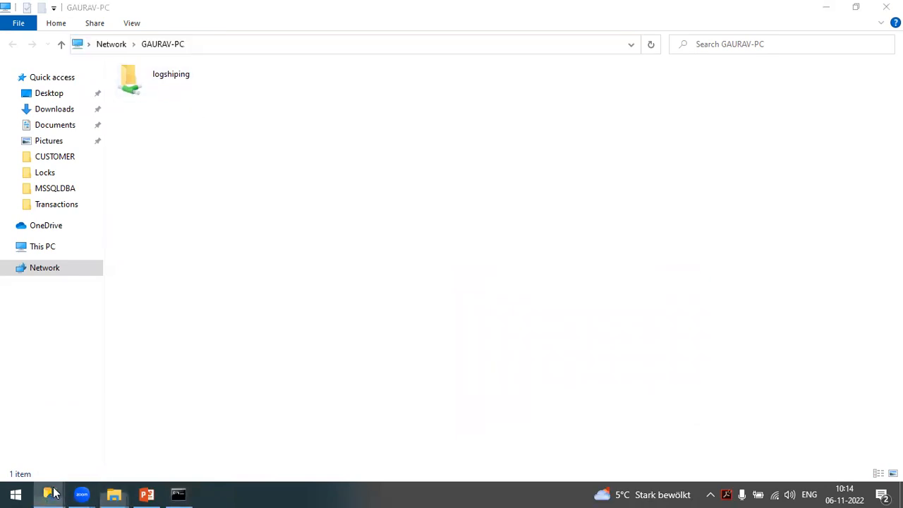
left_click(287, 444)
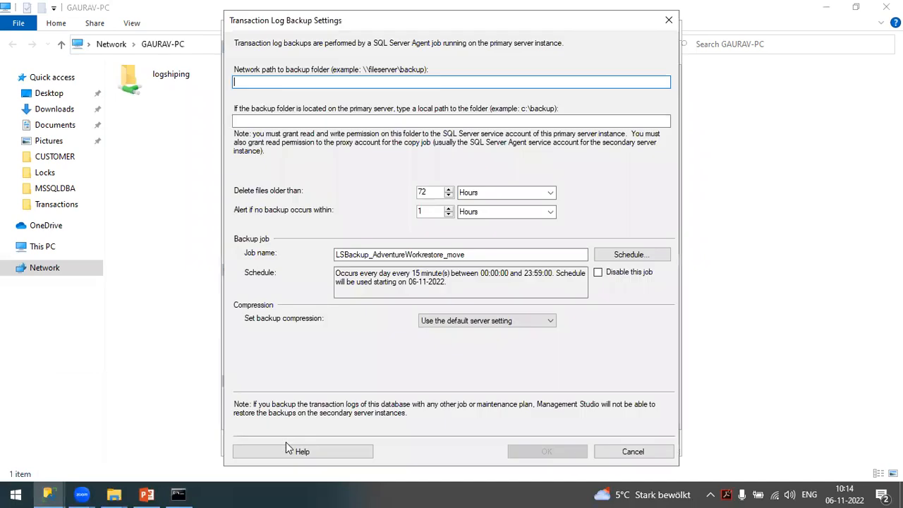
type("\\\\GAURAV-PC")
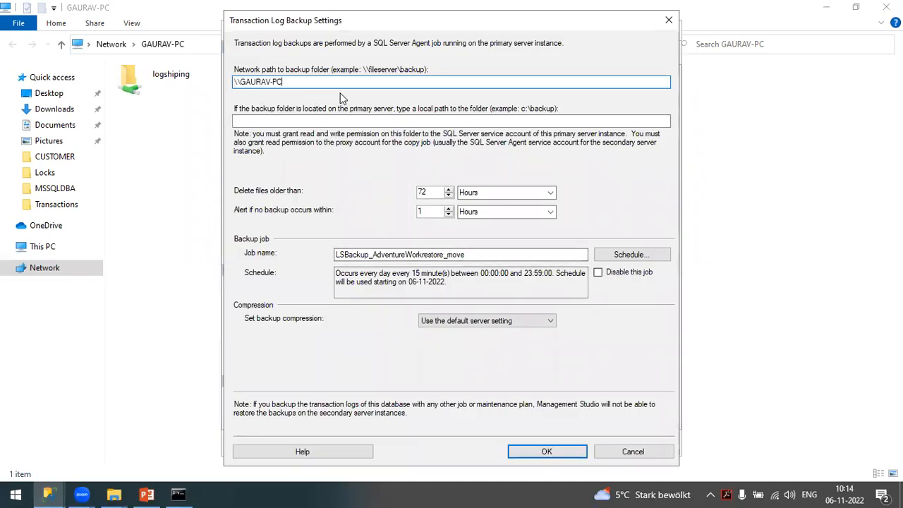
- Open the logshiping share, copy its full network path, and set it as the network path to the backup folder
double_click(156, 80)
left_click(282, 40)
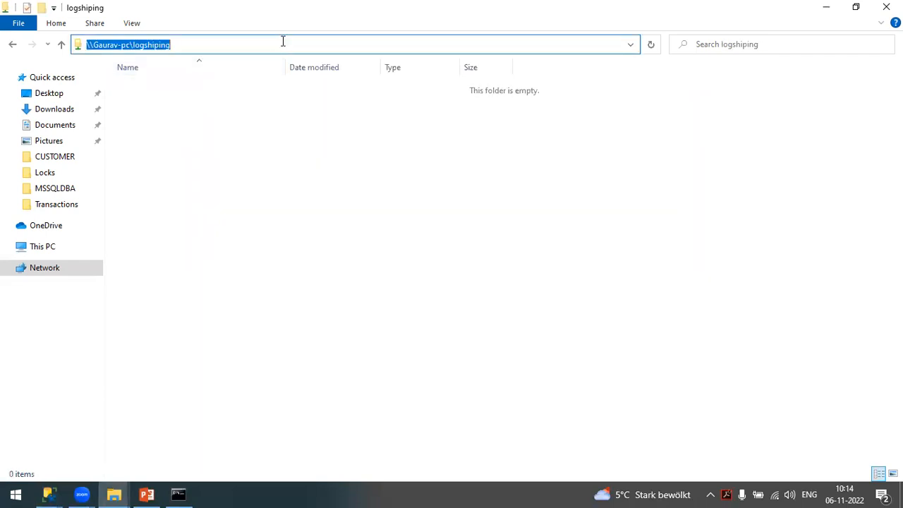
key("alt+Tab")
key("ctrl+a")
type("\\\\Gaurav-pc\\logshiping")
- Set the local backup folder path to C:\LOGSHIPING, copied from the folder on drive C:, and accept the transaction log backup settings
left_click(268, 121)
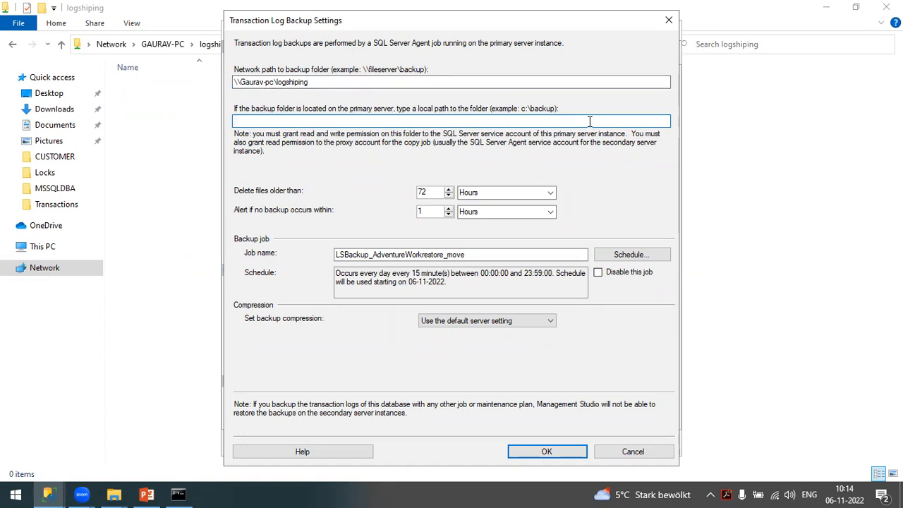
mouse_move(113, 493)
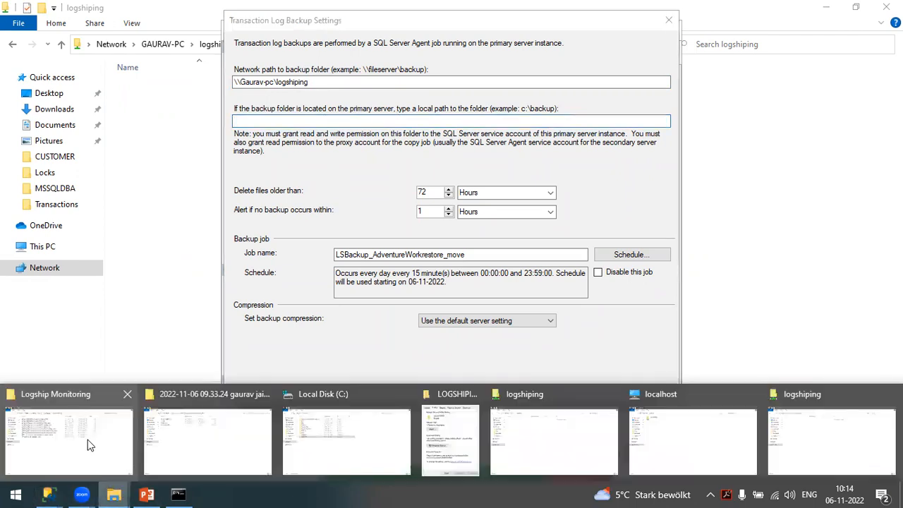
left_click(89, 443)
left_click(113, 493)
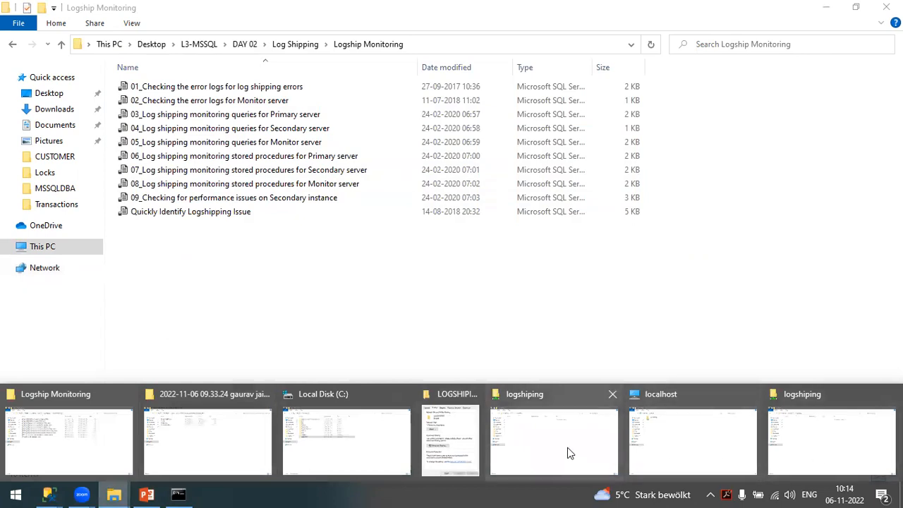
left_click(378, 463)
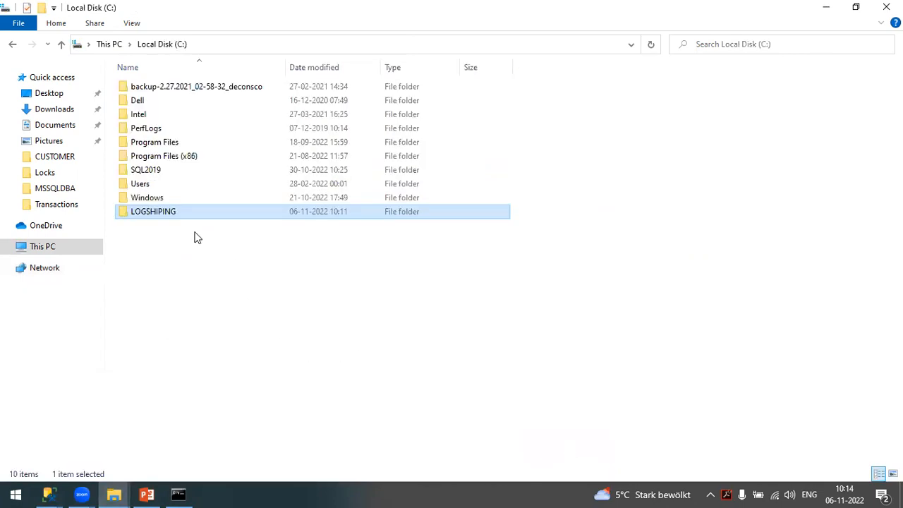
double_click(162, 213)
left_click(265, 44)
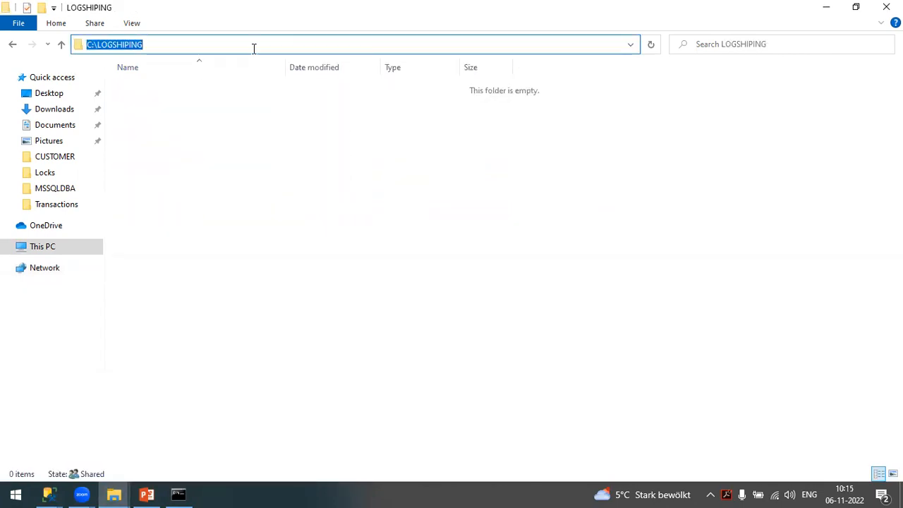
left_click(48, 494)
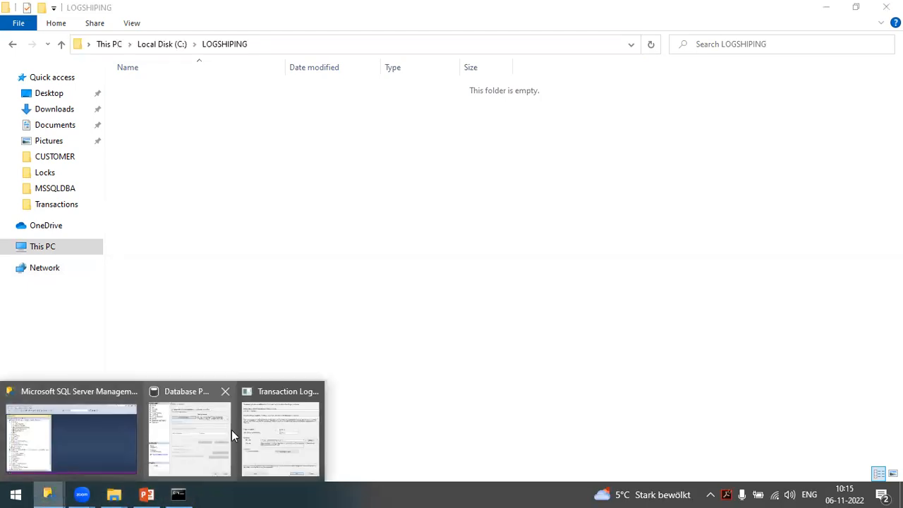
left_click(281, 437)
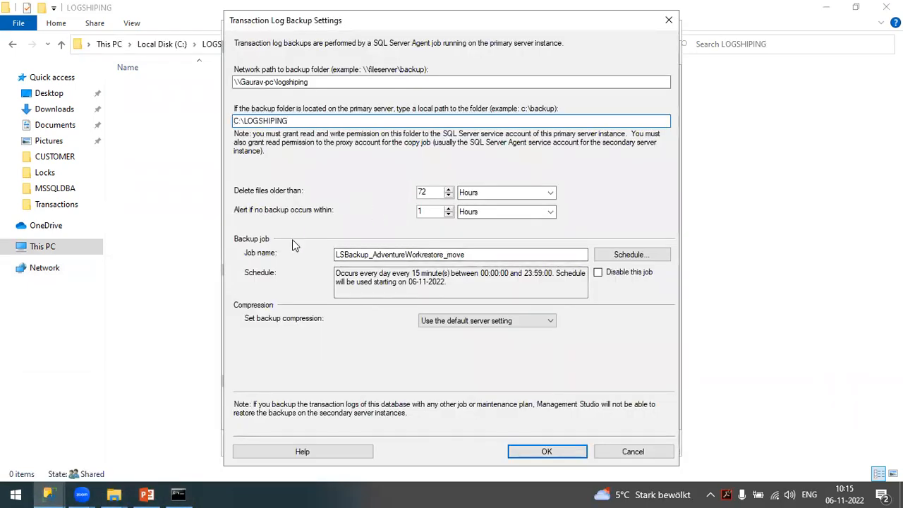
left_click(544, 451)
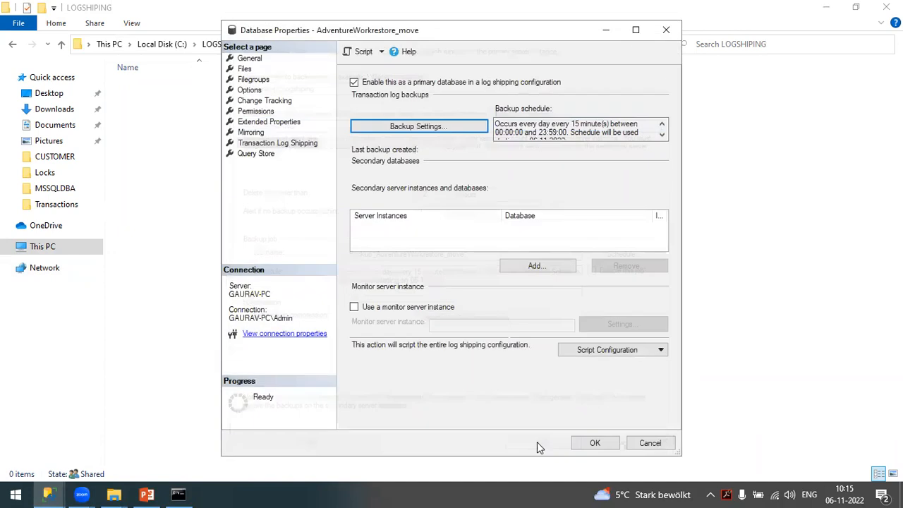
- Enable a monitor server instance, connect it to MSSQLSERVER01 with Windows Authentication, and save the log shipping configuration
left_click(354, 308)
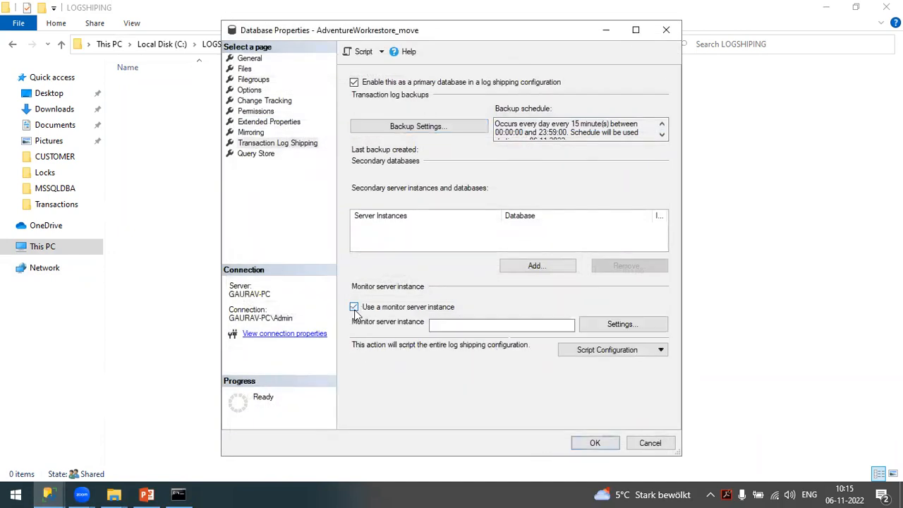
left_click(613, 326)
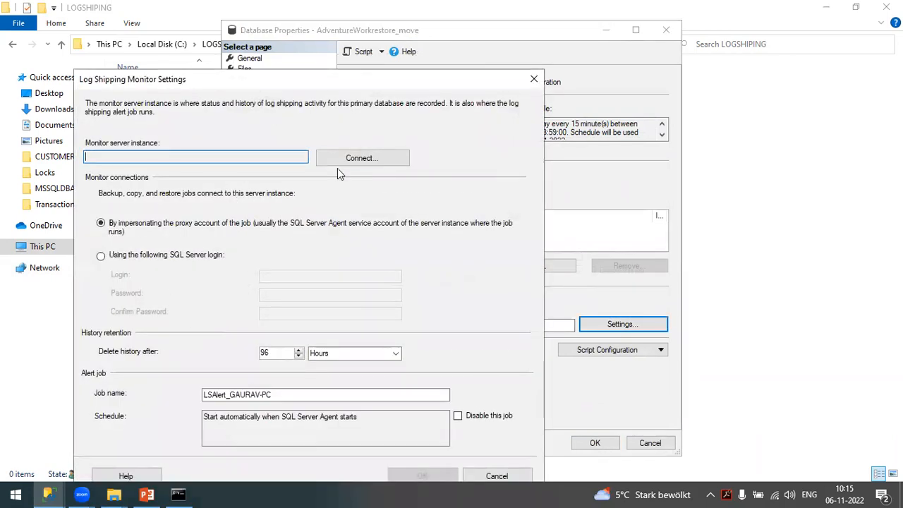
left_click(354, 159)
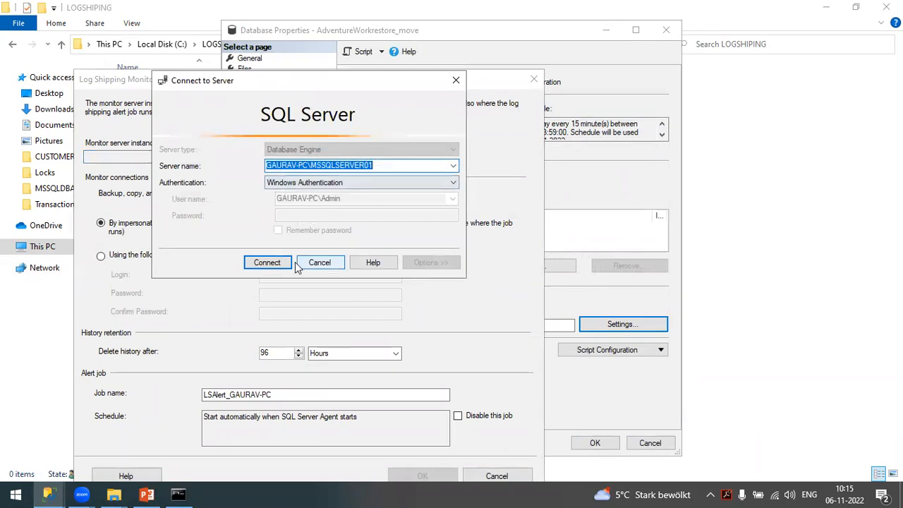
left_click(259, 263)
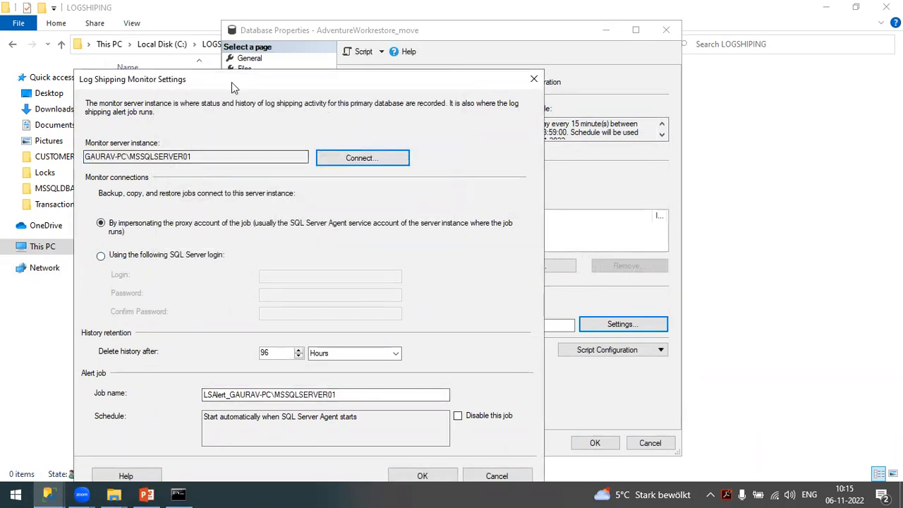
left_click_drag(241, 82, 395, 32)
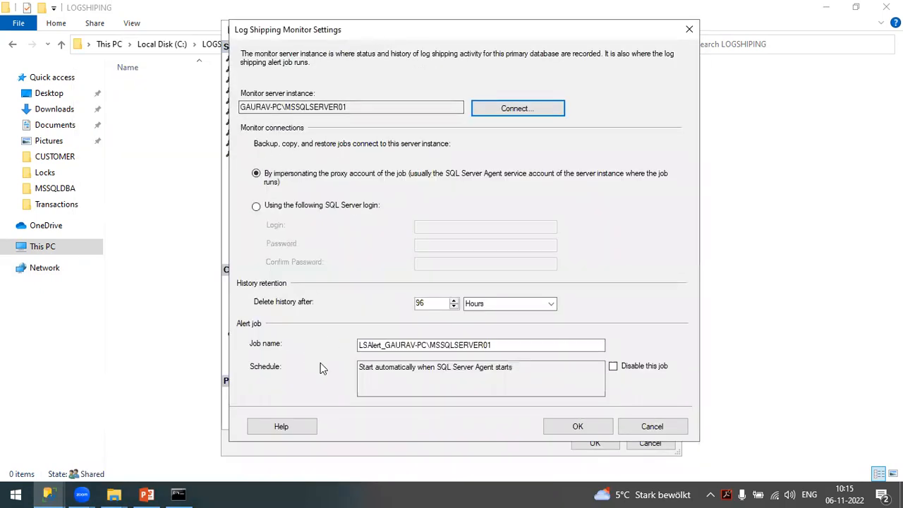
left_click(591, 426)
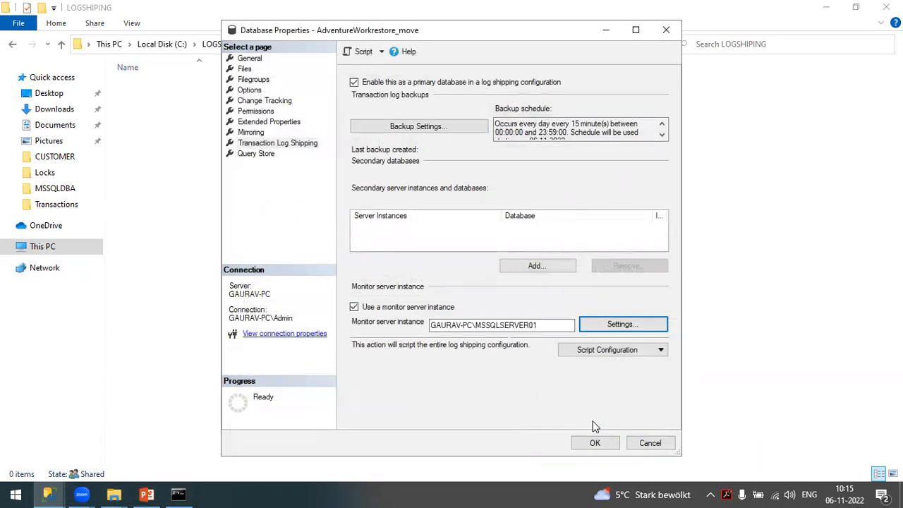
left_click(604, 444)
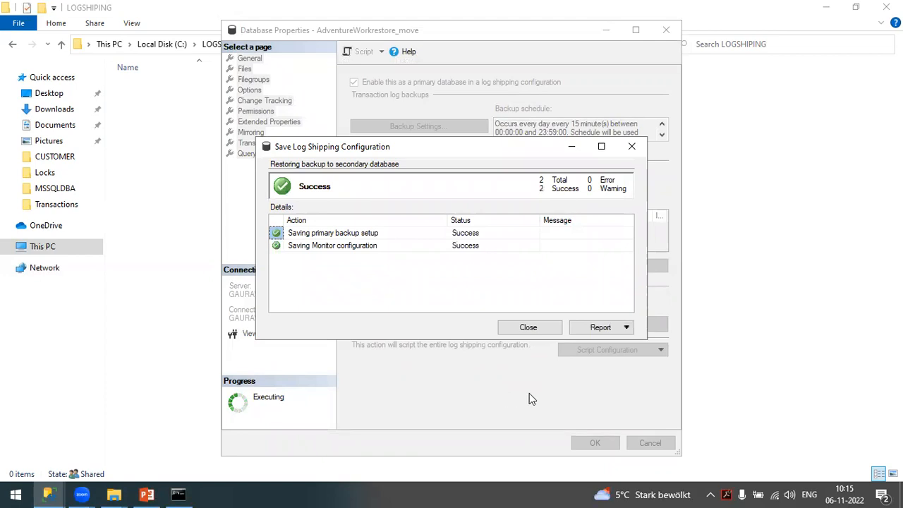
left_click(533, 328)
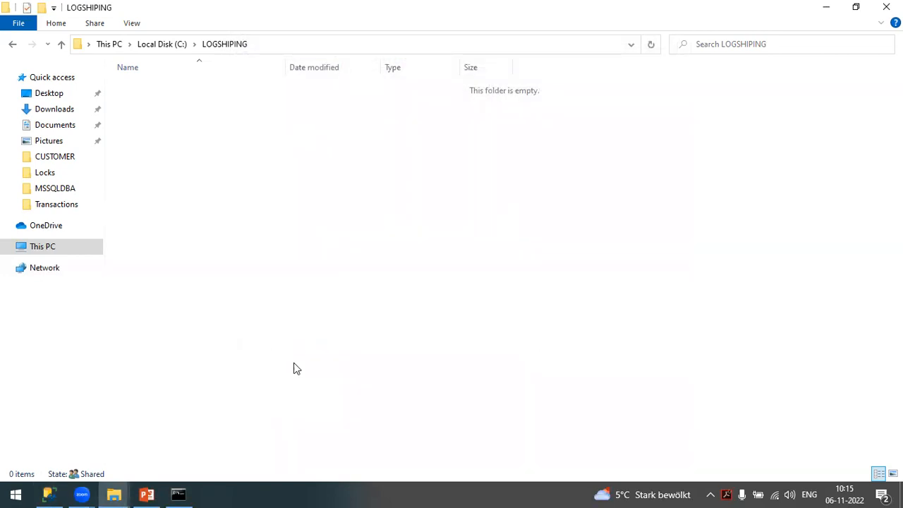
- Switch to SQL Server Management Studio and view the history of the primary server's LSBackup_AdventureWorkrestore_move agent job
left_click(49, 494)
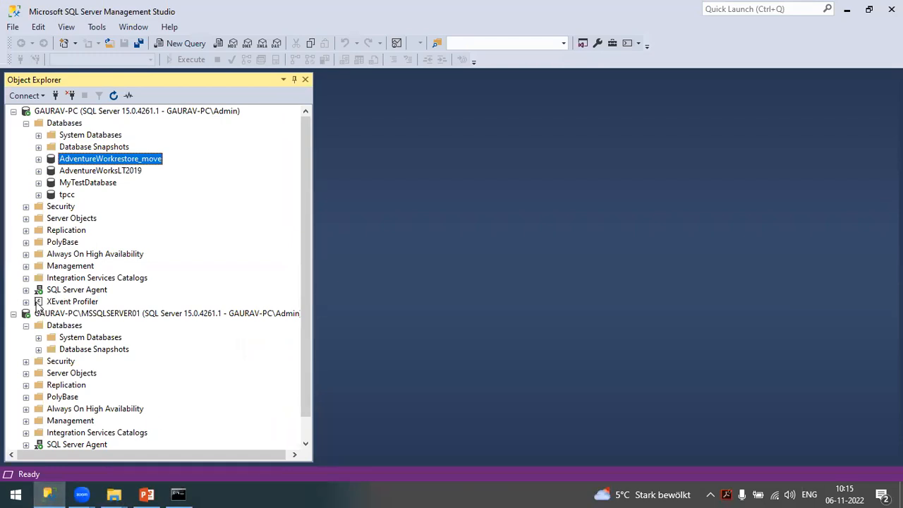
left_click(26, 124)
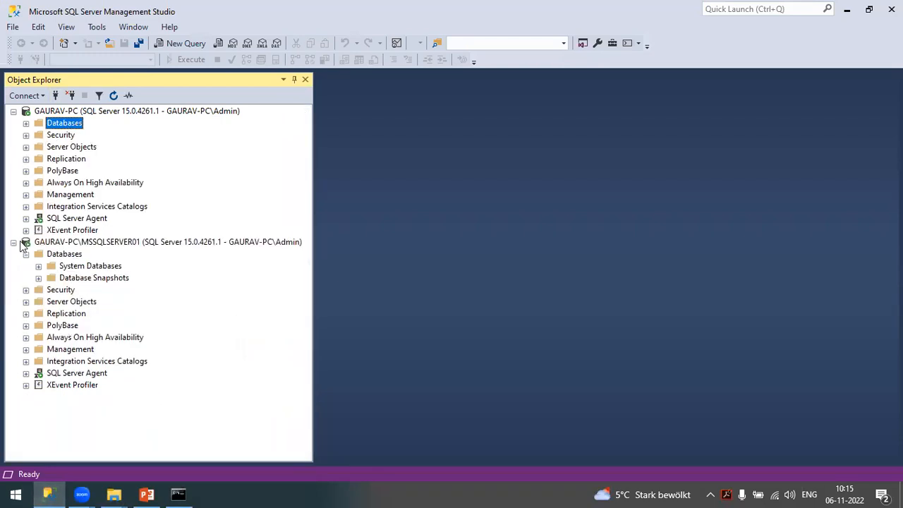
left_click(25, 218)
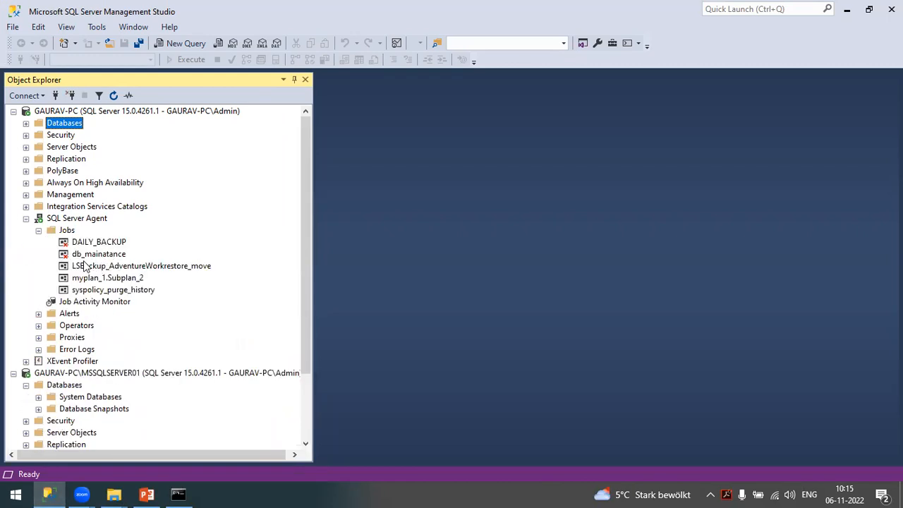
left_click(101, 268)
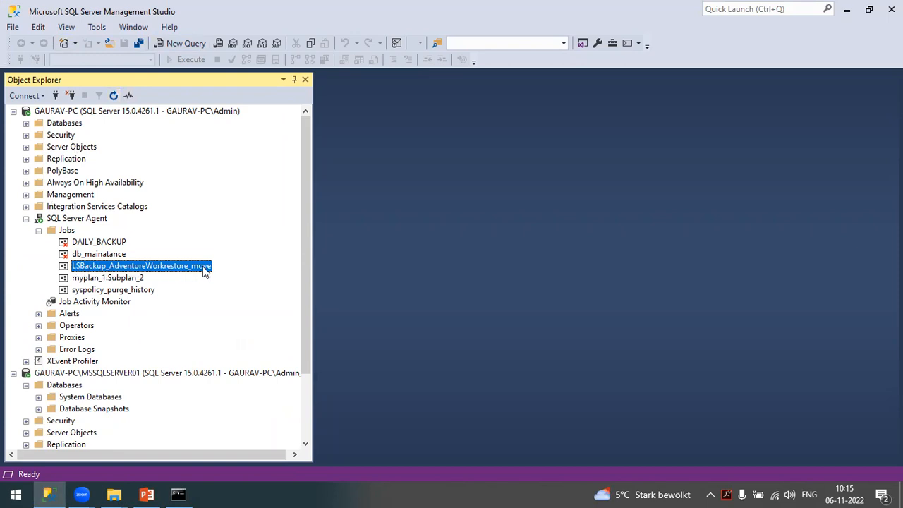
right_click(101, 267)
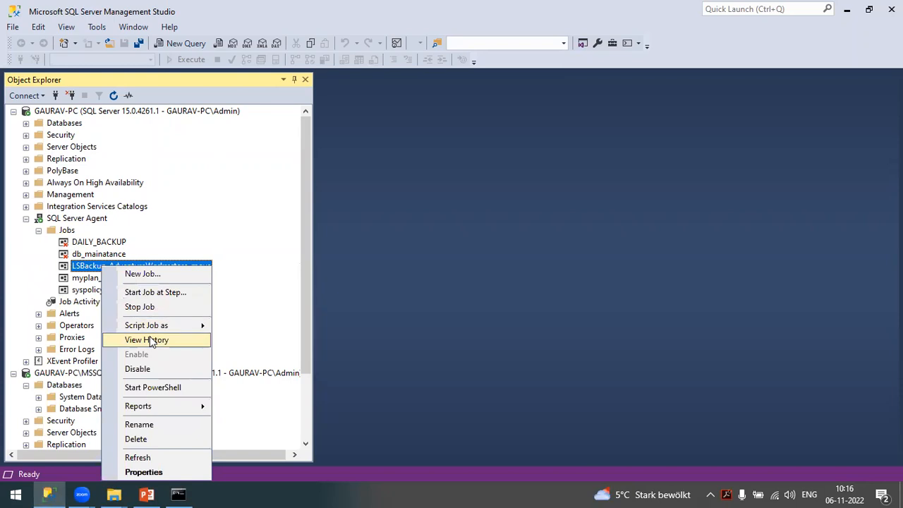
left_click(149, 337)
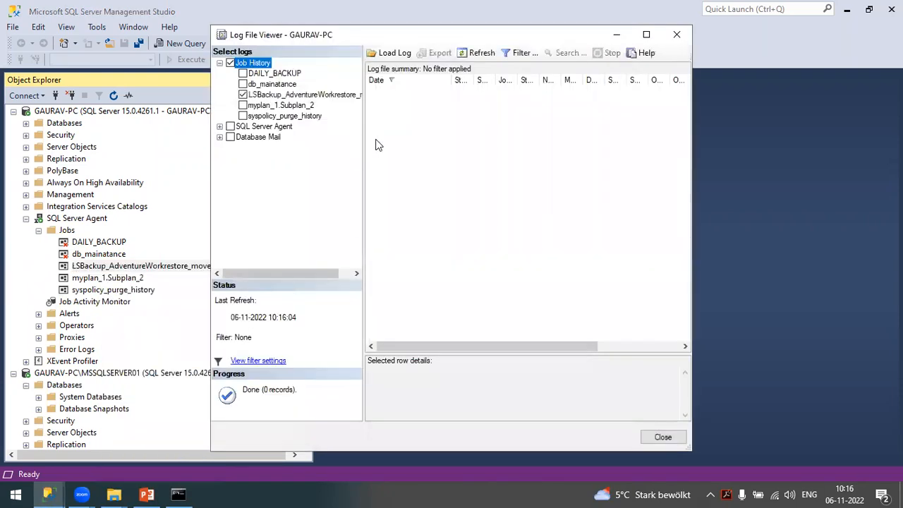
left_click(480, 54)
left_click(662, 435)
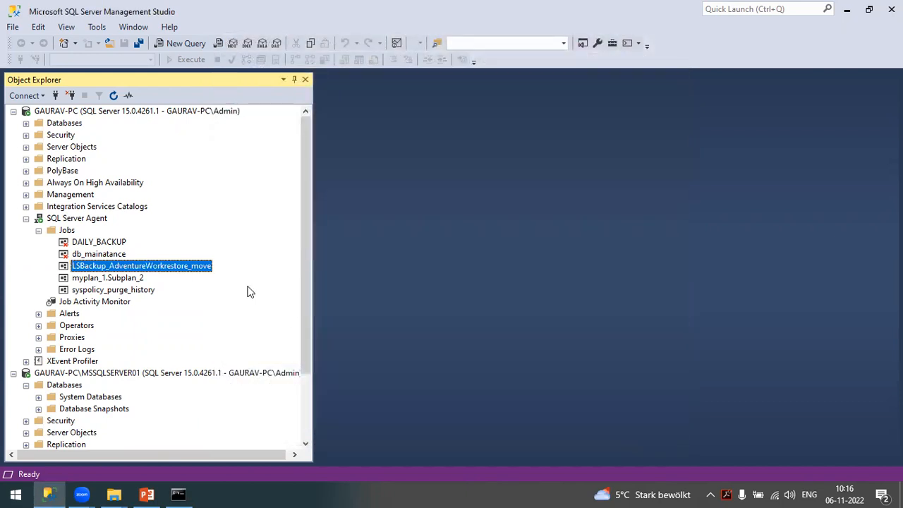
- Start the LSBackup_AdventureWorkrestore_move job manually and close the job start report
right_click(146, 269)
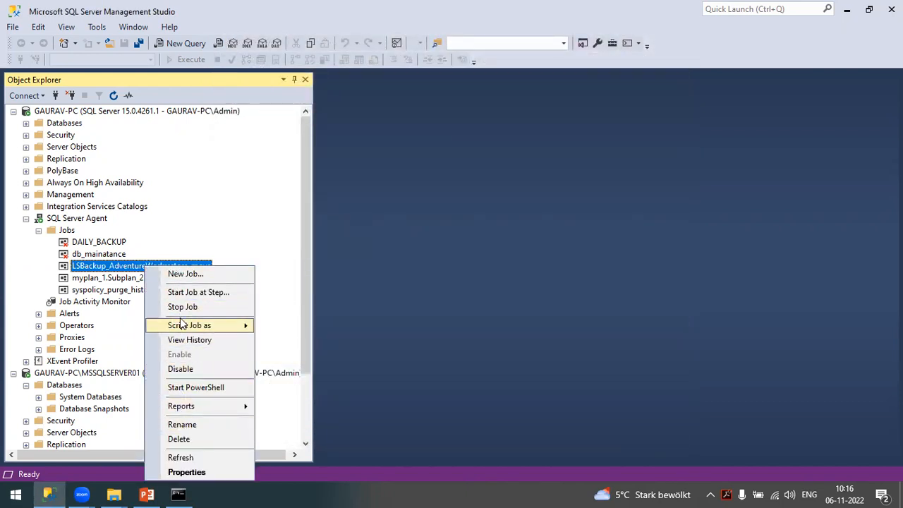
left_click(184, 293)
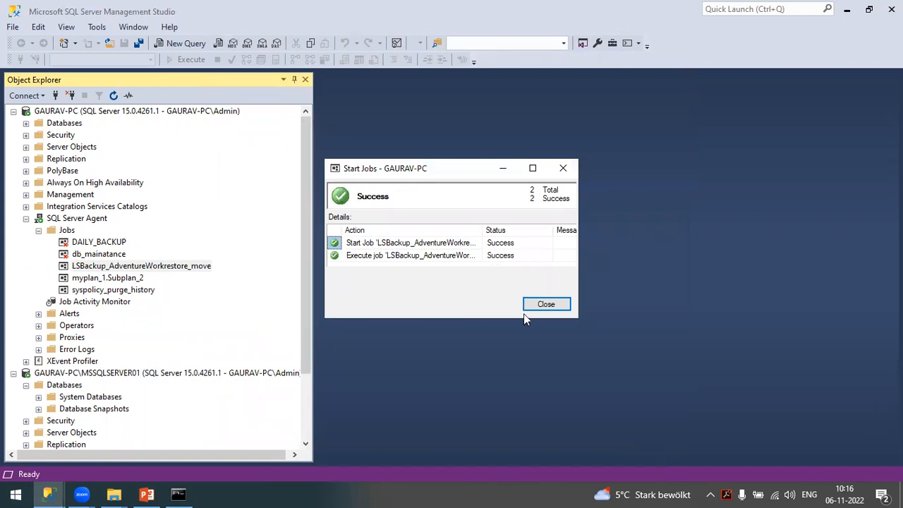
left_click(547, 304)
- Switch to the logshiping network share in File Explorer and check the transaction log backup's full file name
mouse_move(115, 494)
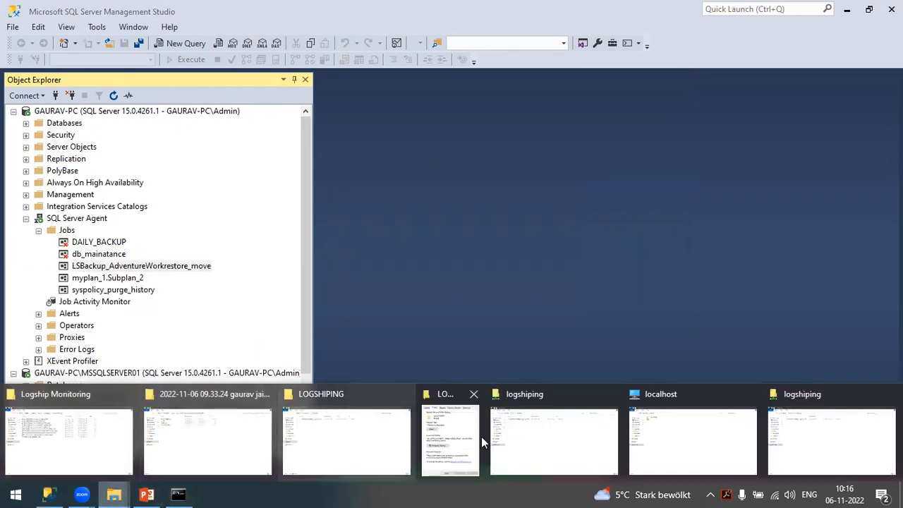
left_click(818, 457)
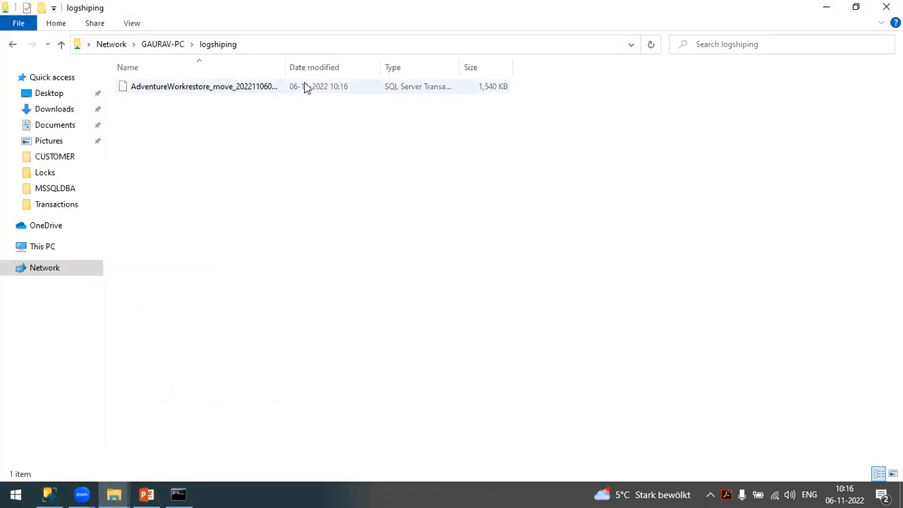
left_click_drag(285, 67, 465, 67)
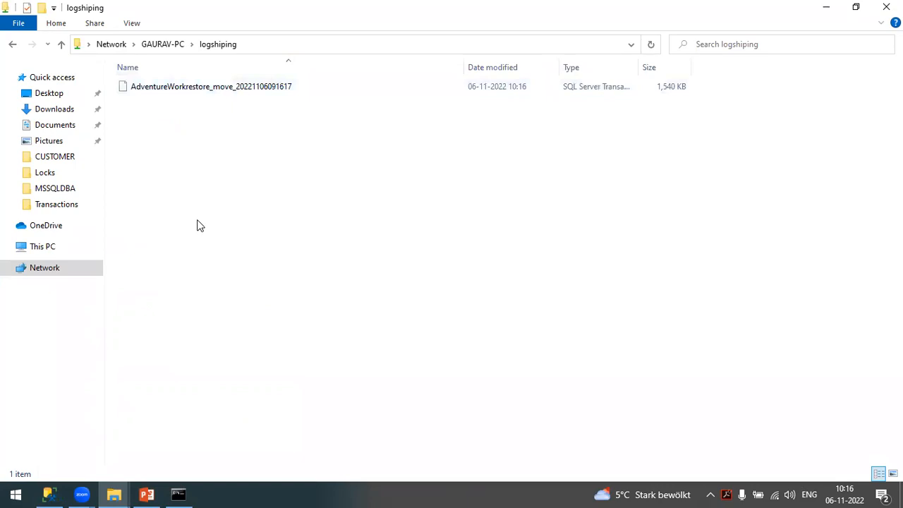
left_click(183, 89)
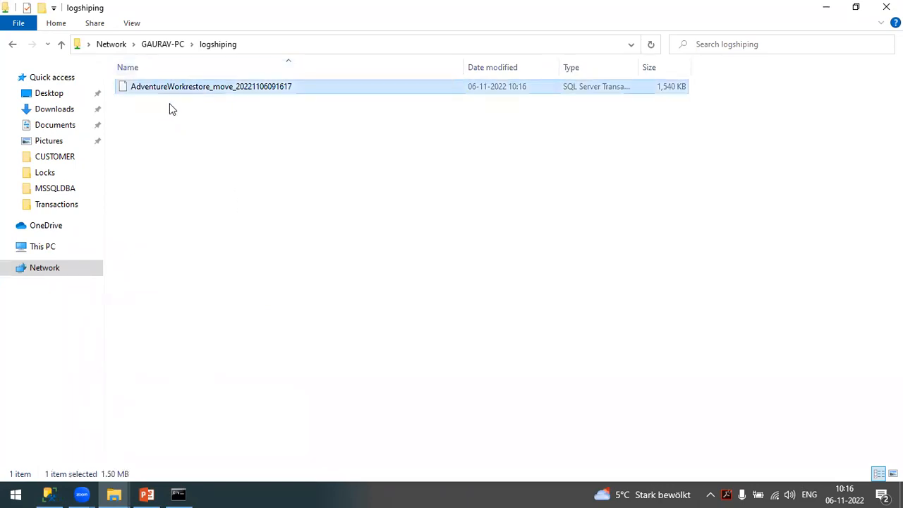
left_click(228, 267)
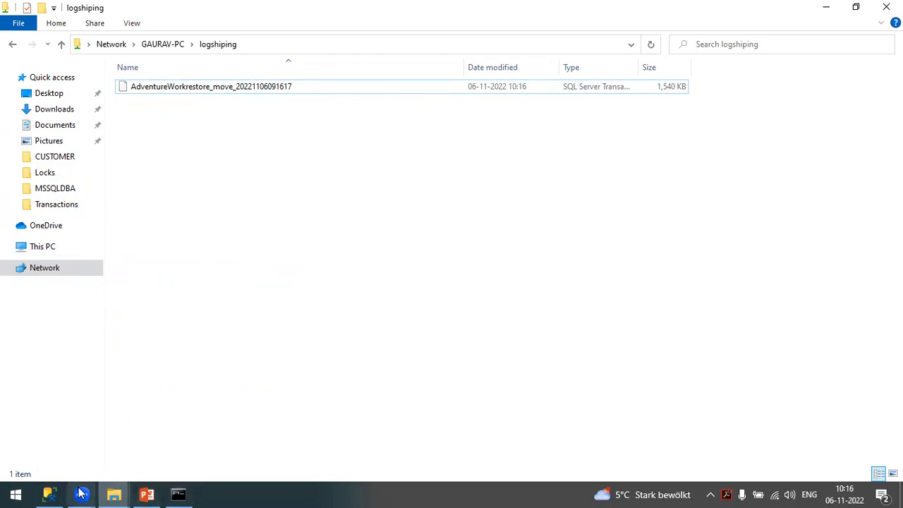
- Return to SQL Server Management Studio and open the Back Up task for the primary server's AdventureWorkrestore_move database
left_click(48, 493)
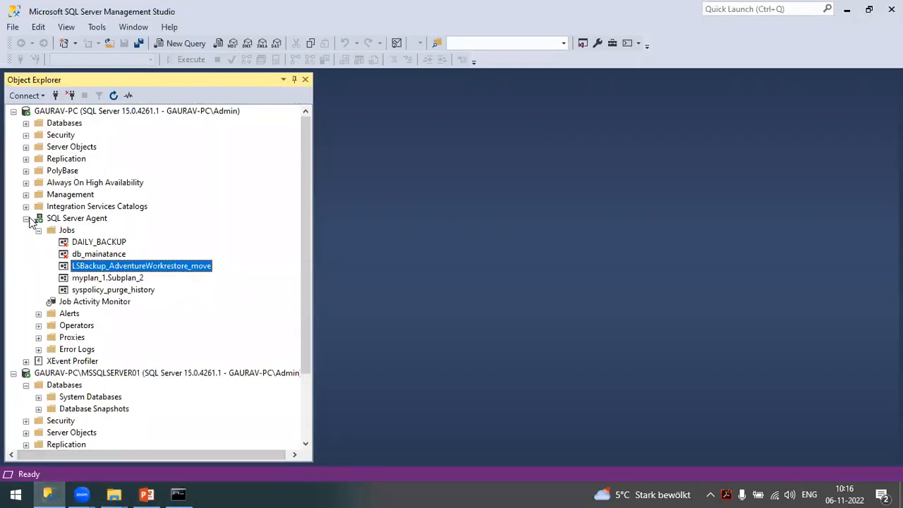
left_click(27, 218)
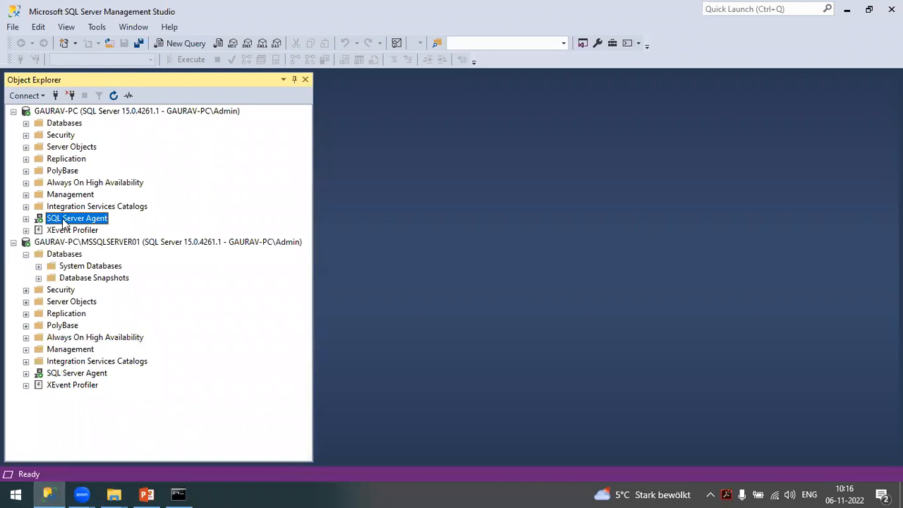
left_click(26, 123)
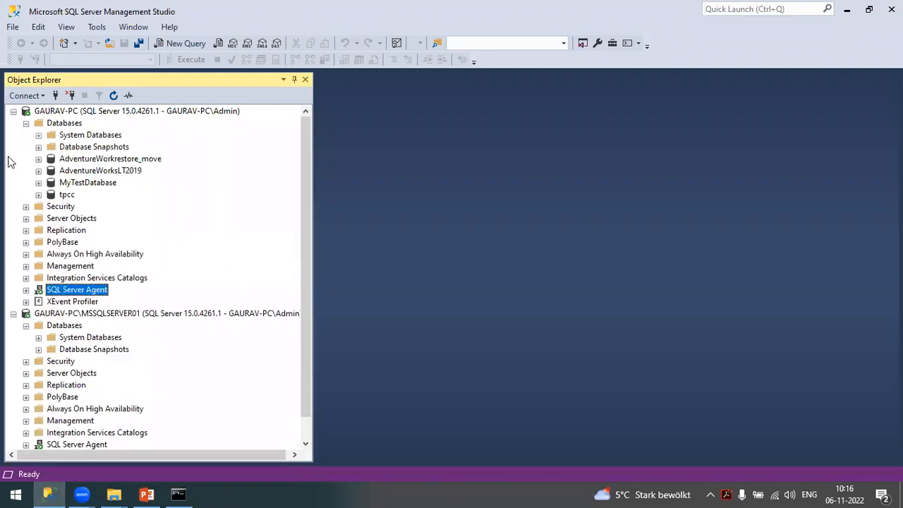
right_click(105, 158)
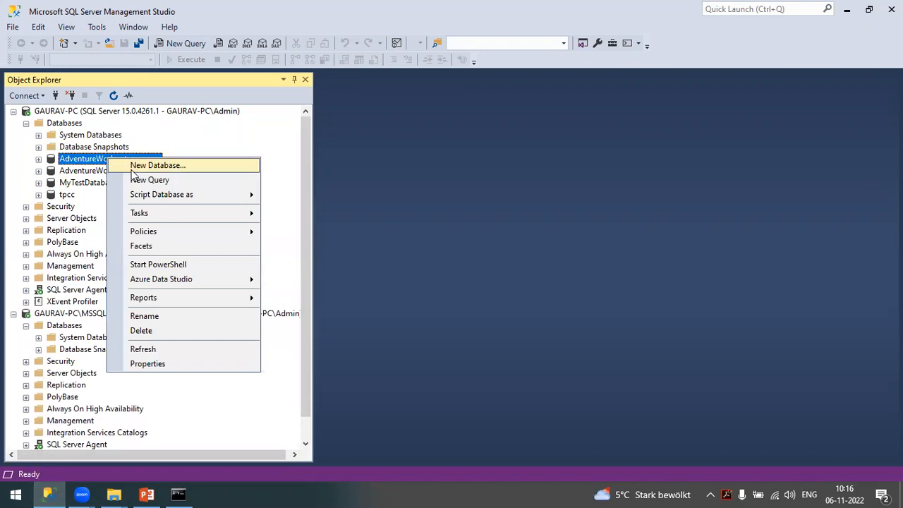
mouse_move(198, 213)
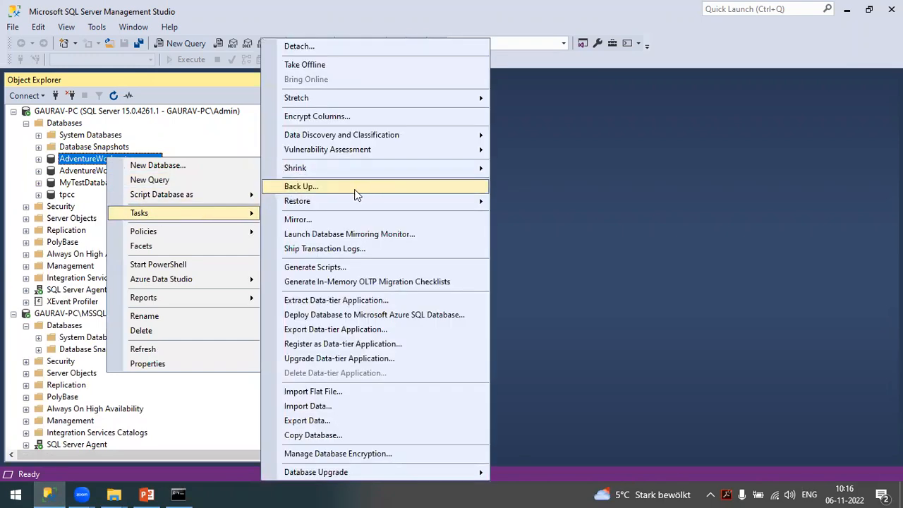
left_click(324, 187)
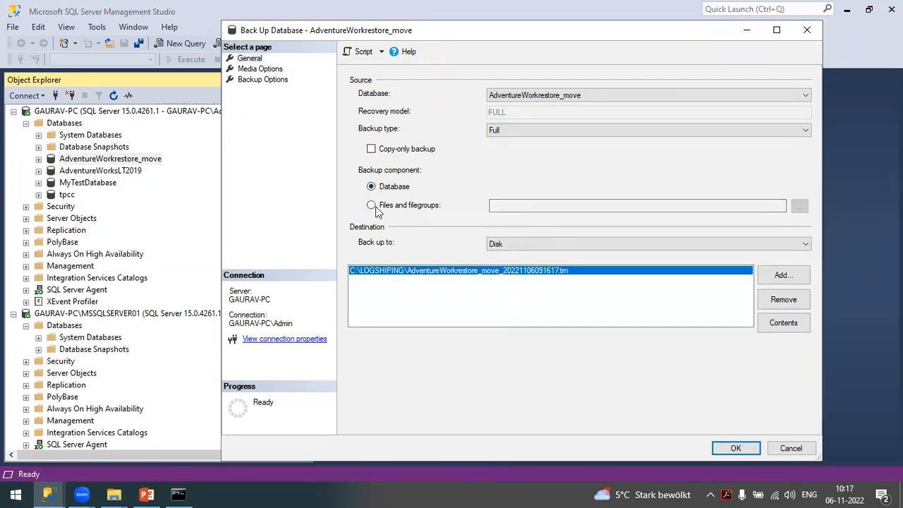
- Start adding a new disk destination for the full backup and browse the server's folders for its file location
left_click(782, 274)
left_click(503, 244)
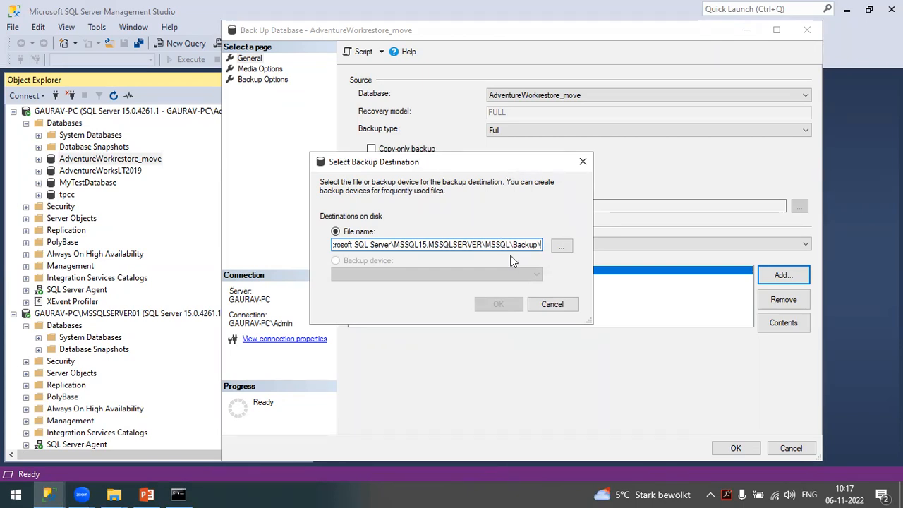
left_click(563, 246)
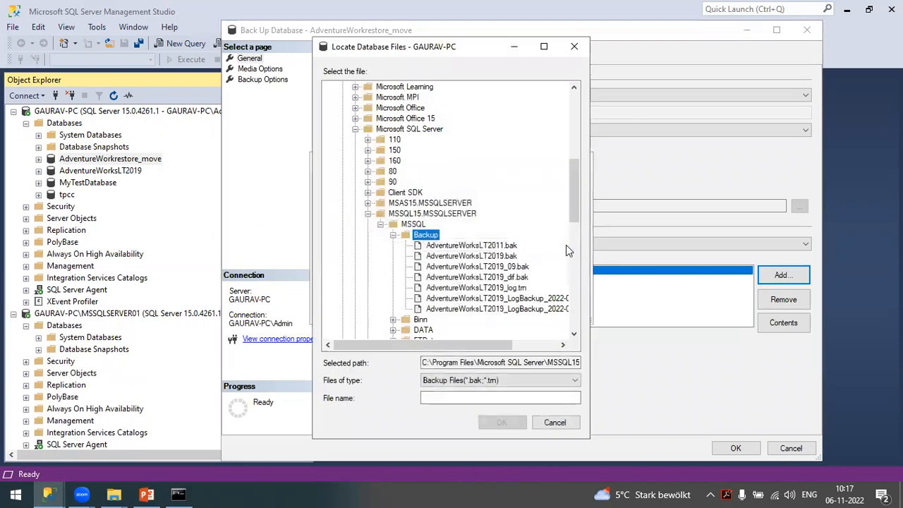
- Enter BackupFUll.bak as the backup file name in the default MSSQL Backup folder
left_click_drag(406, 345, 504, 345)
left_click(445, 397)
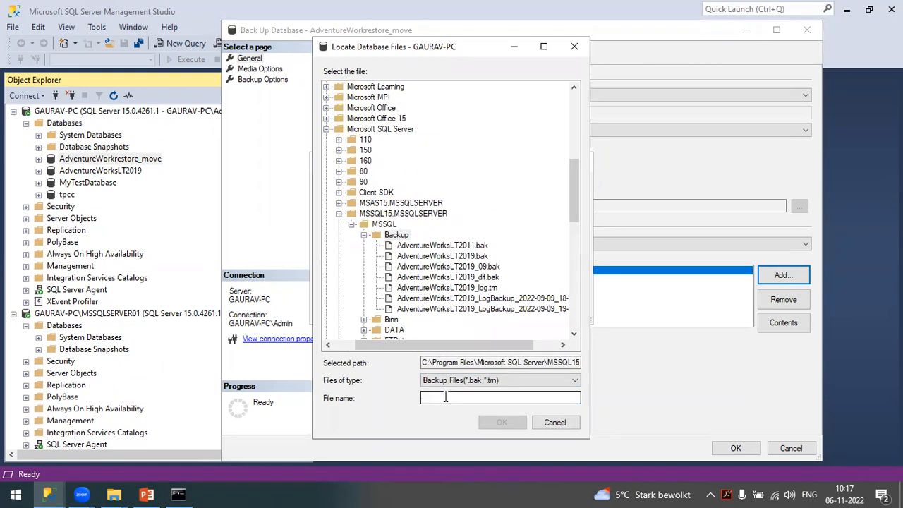
left_click(444, 289)
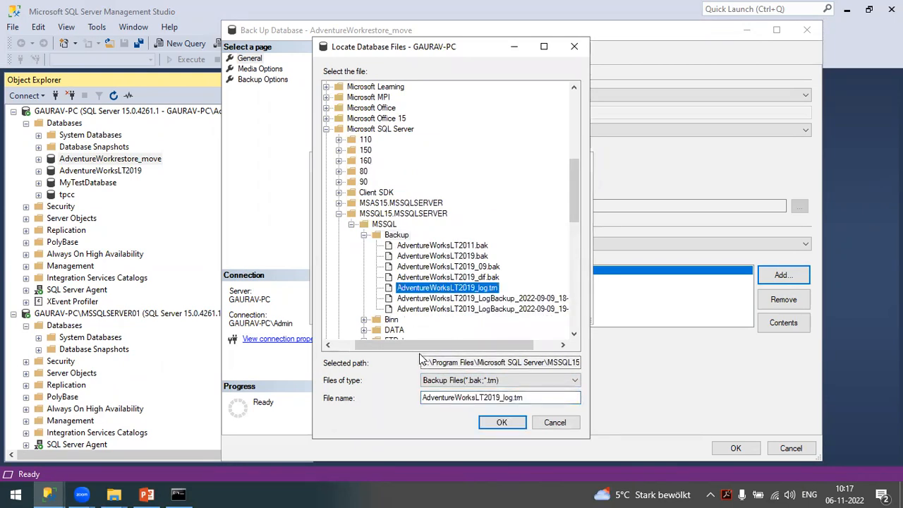
left_click_drag(527, 397, 389, 389)
key("BackSpace")
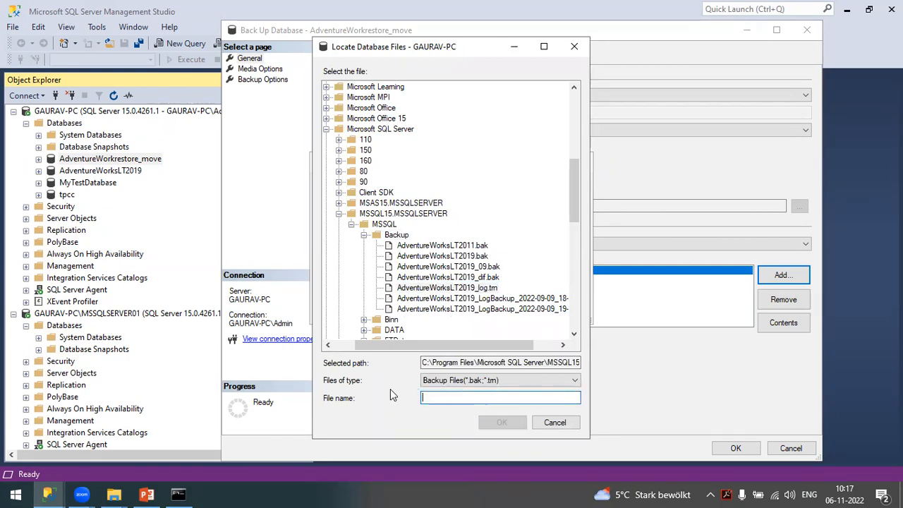
type("BackupFUll.bak")
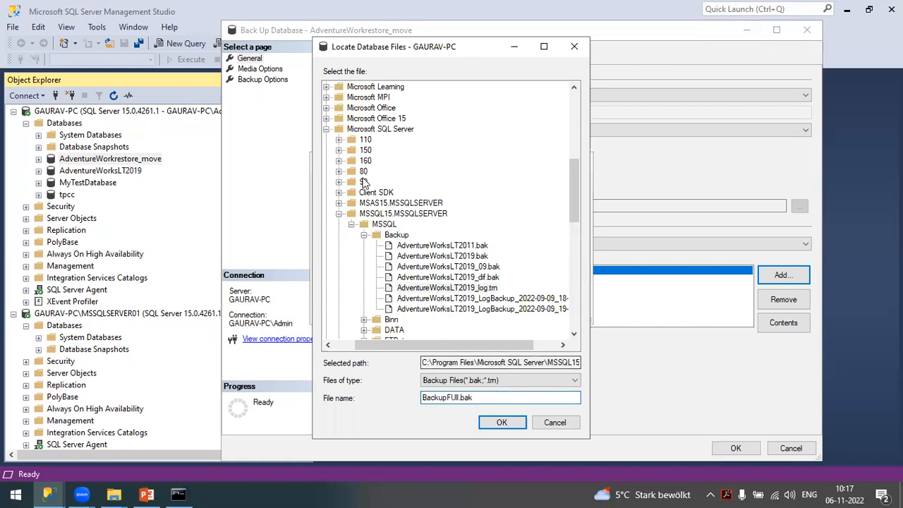
scroll(345, 187, "up", 8)
scroll(344, 184, "down", 6)
scroll(343, 184, "down", 2)
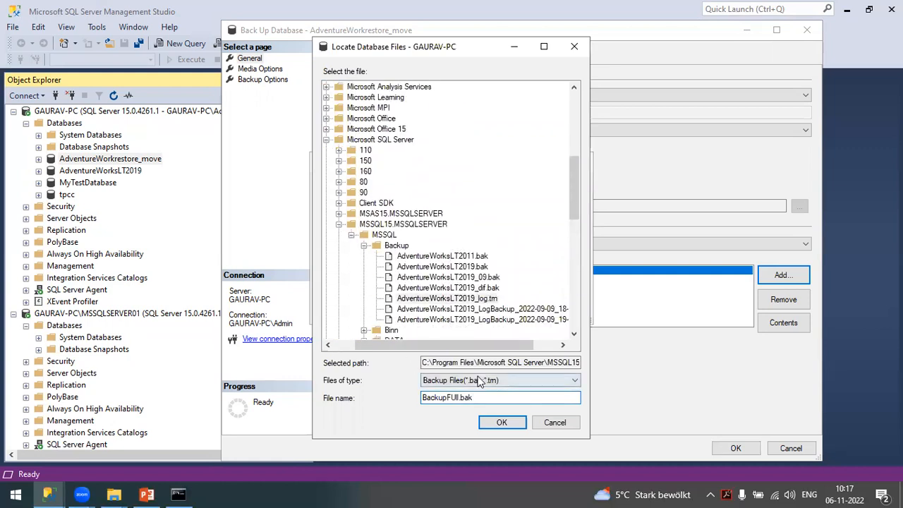
left_click_drag(407, 350, 381, 351)
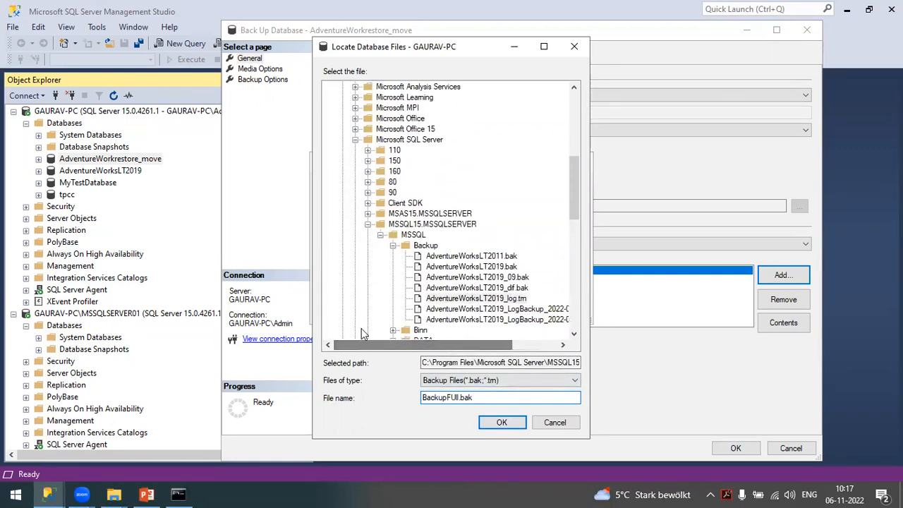
- Collapse the Program Files tree and choose C:\LOGSHIPING as the folder for the backup file
left_click(355, 139)
scroll(359, 212, "up", 4)
scroll(359, 212, "up", 4)
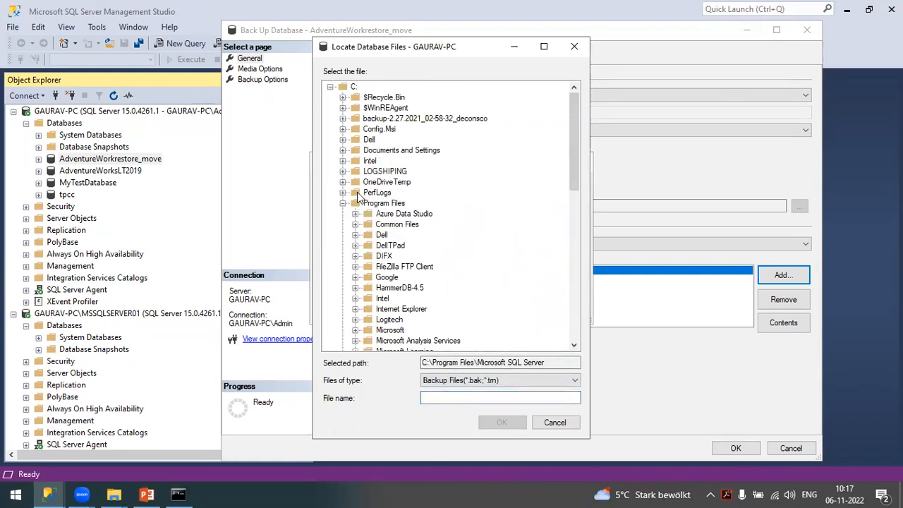
left_click(343, 203)
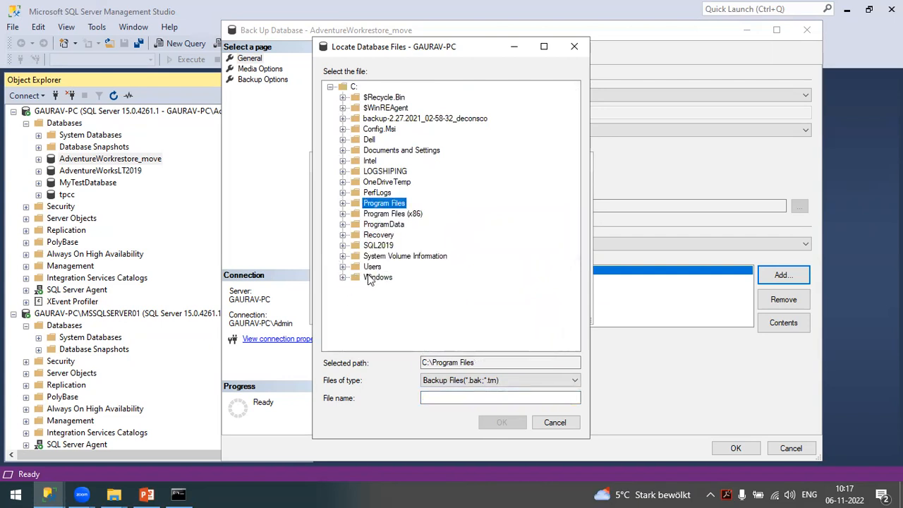
left_click(385, 172)
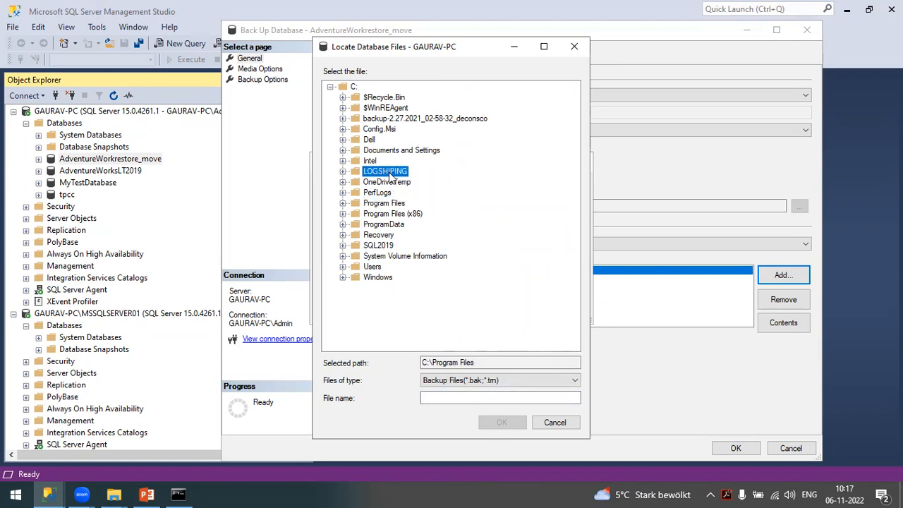
- Add C:\LOGSHIPING\AdventureWorkrestore_move.bak as a backup destination and remove the .trn file from the destinations
left_click(447, 399)
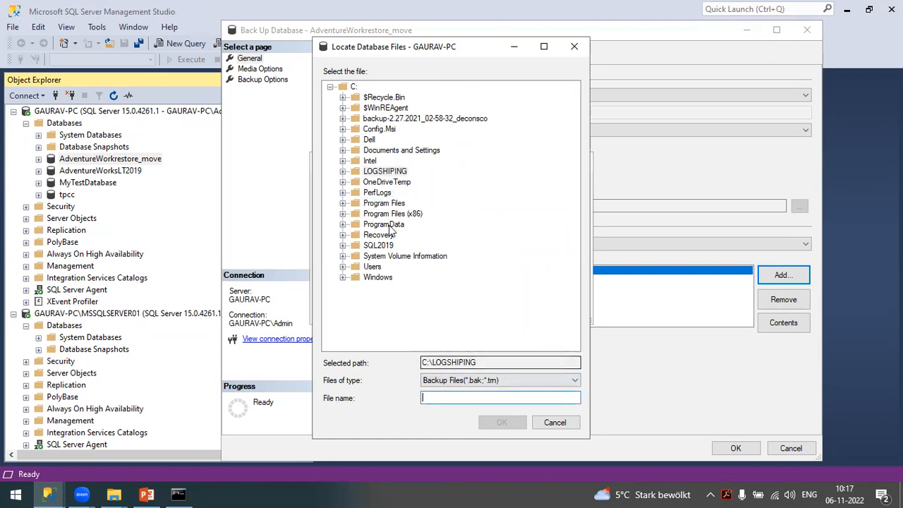
left_click(343, 171)
left_click(416, 182)
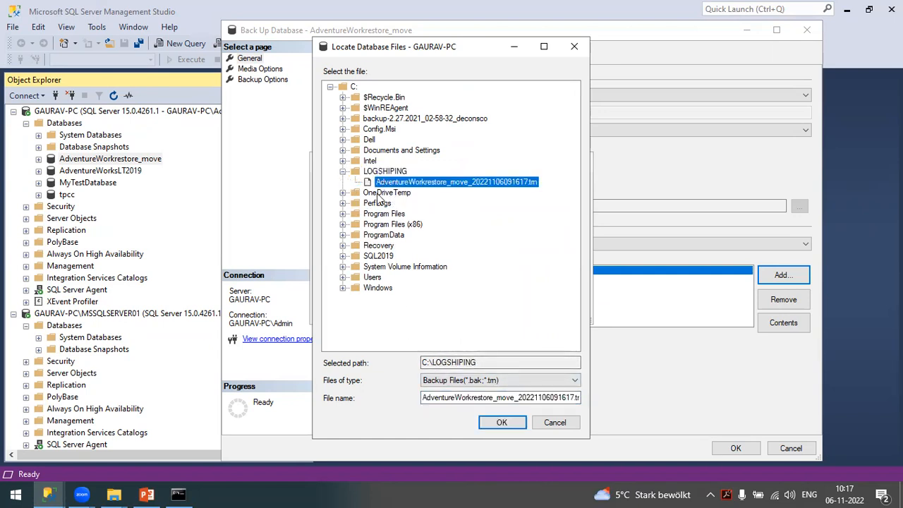
left_click_drag(520, 398, 682, 413)
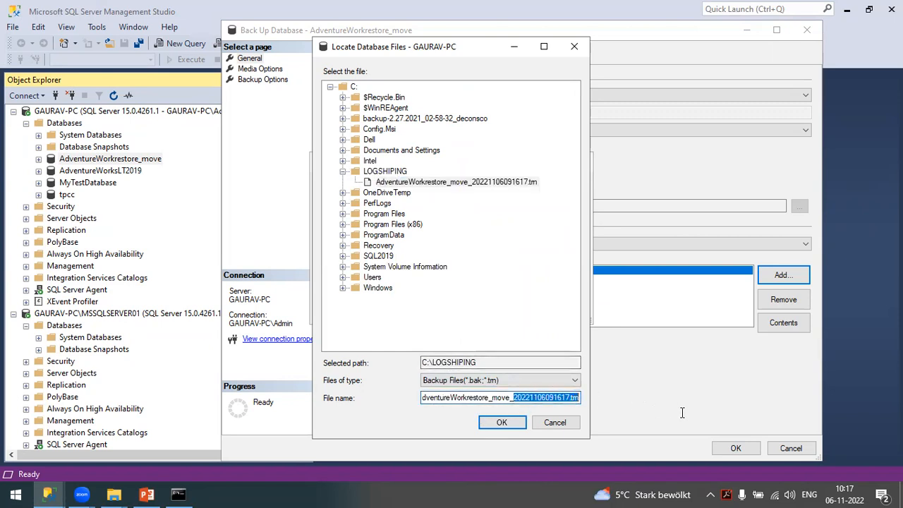
key("BackSpace")
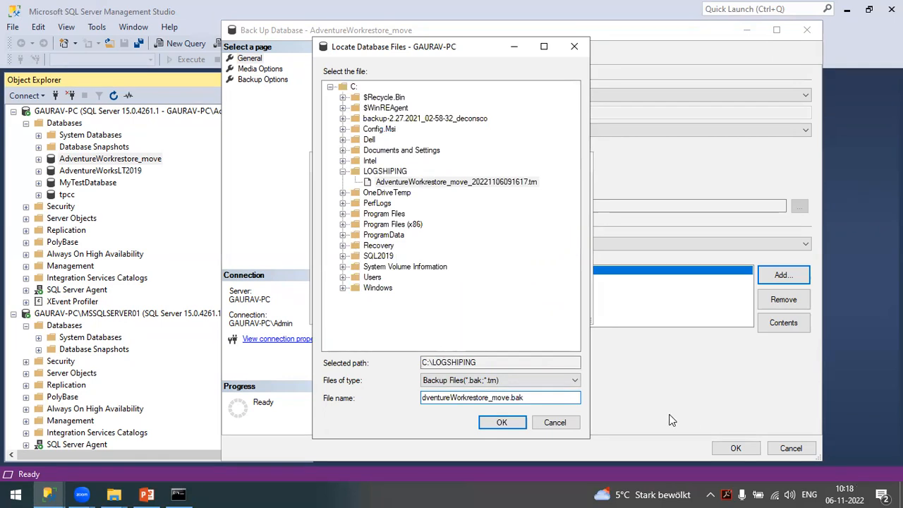
left_click(505, 423)
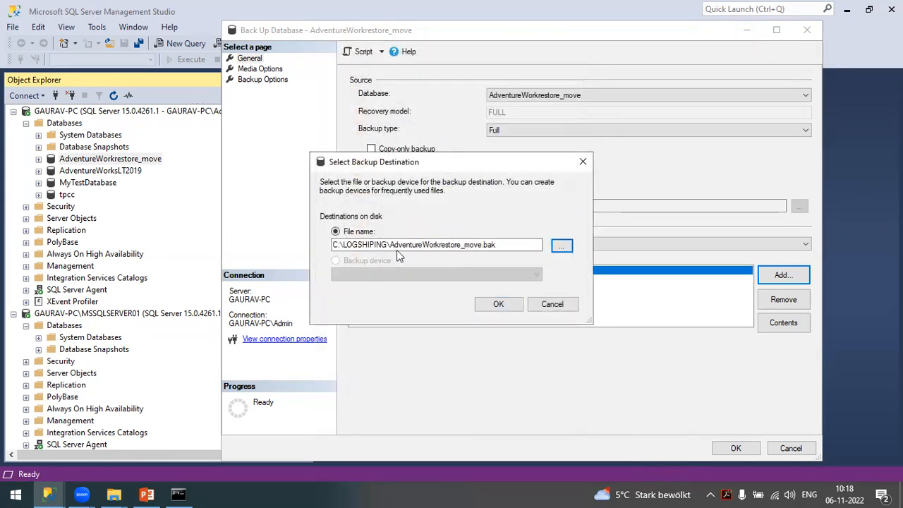
left_click(497, 305)
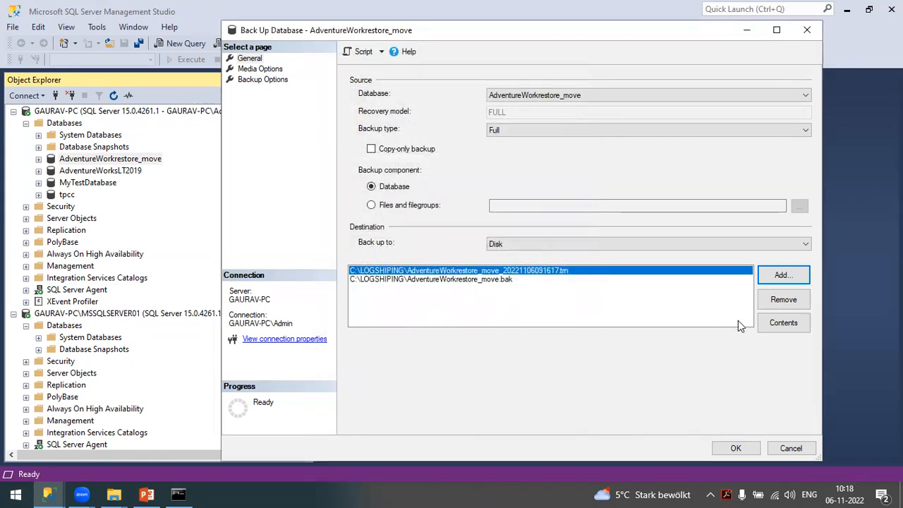
left_click(783, 299)
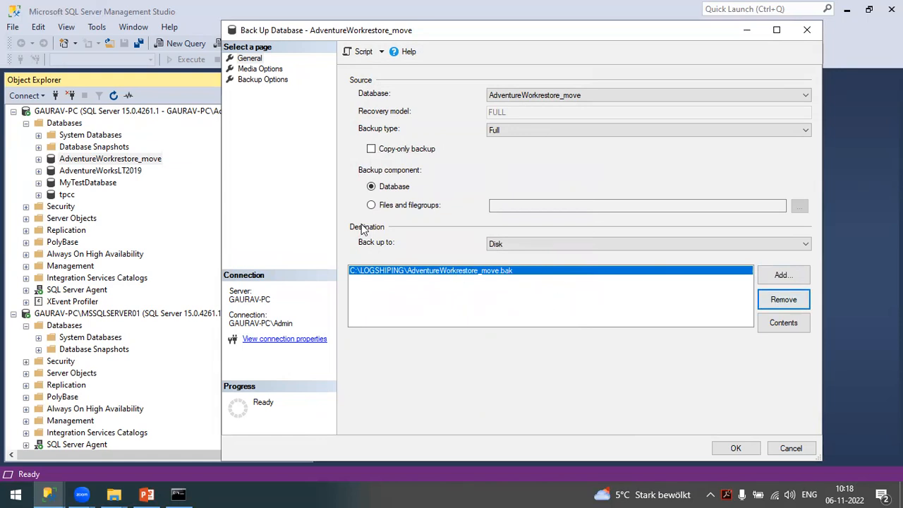
- Review the backup's media settings, backup set options and general settings
left_click(263, 69)
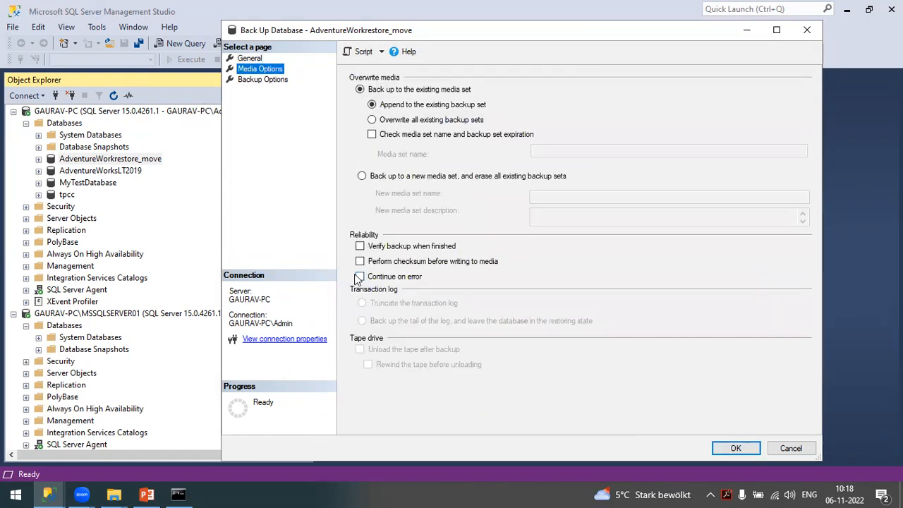
left_click(267, 82)
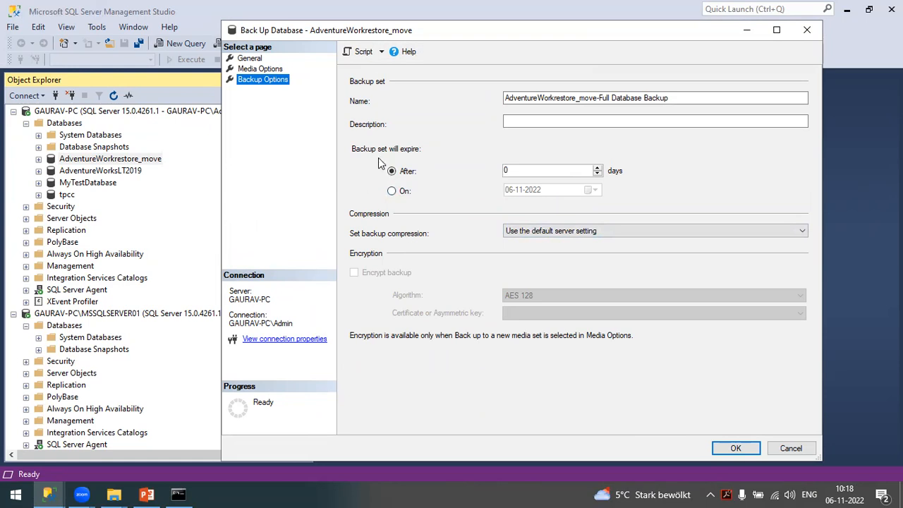
left_click(272, 69)
left_click(251, 59)
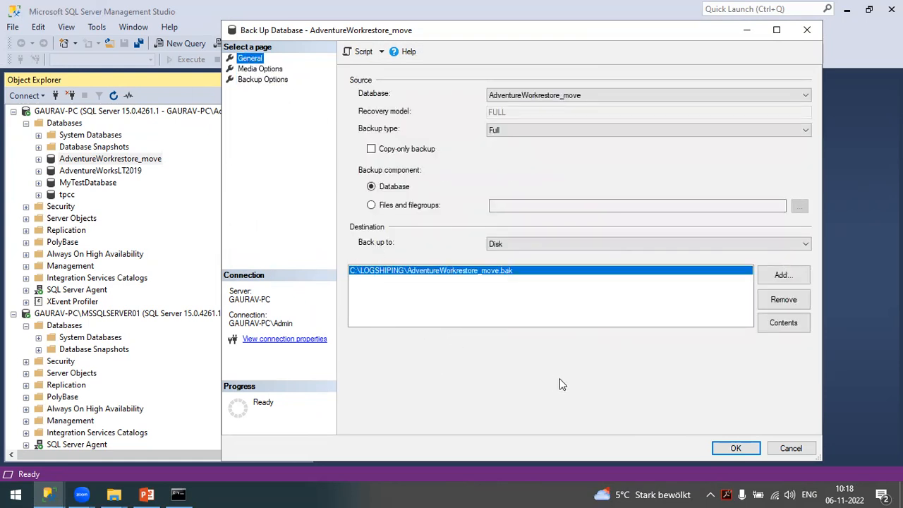
left_click(260, 70)
- Set the backup compression to Compress backup, then run the full backup and dismiss the completion message
left_click(263, 80)
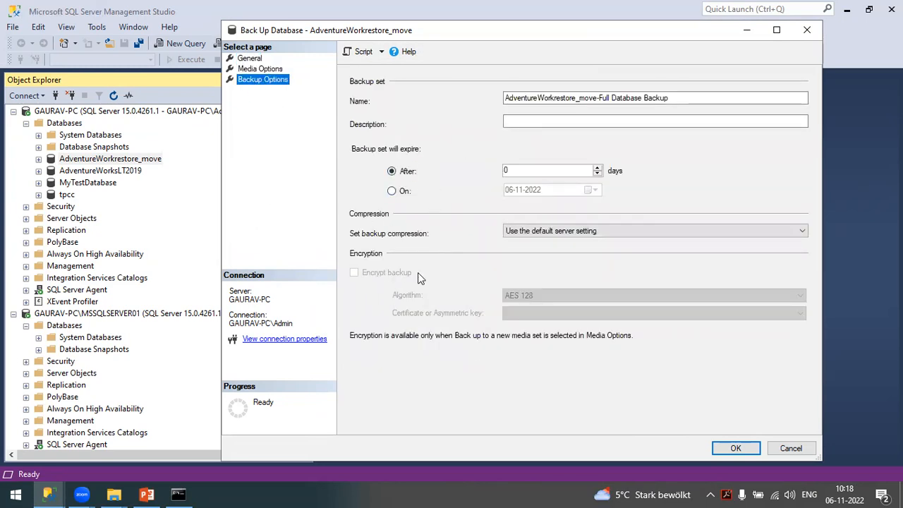
left_click(772, 240)
left_click(553, 241)
left_click(549, 234)
left_click(522, 250)
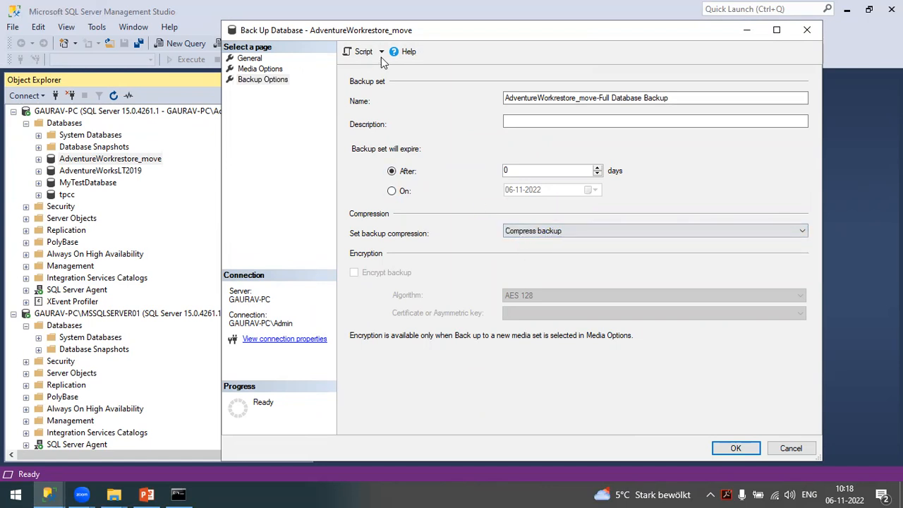
left_click(736, 448)
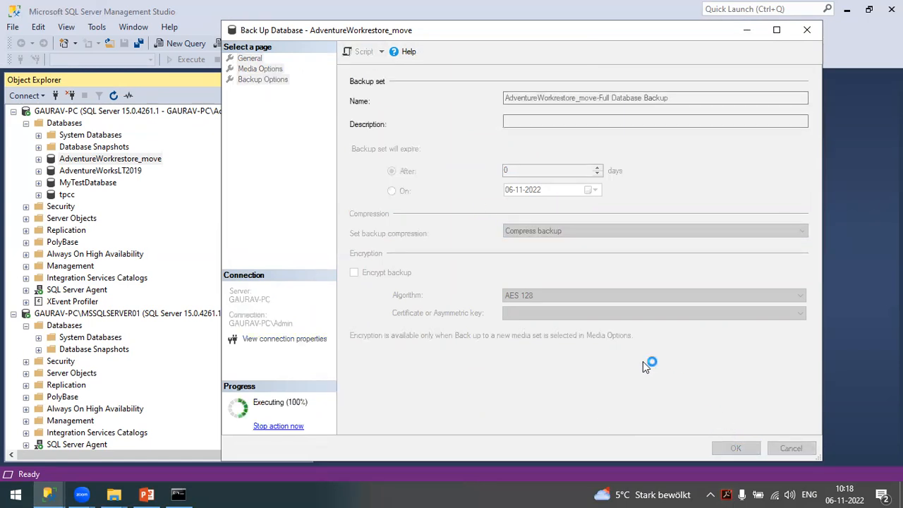
left_click(686, 269)
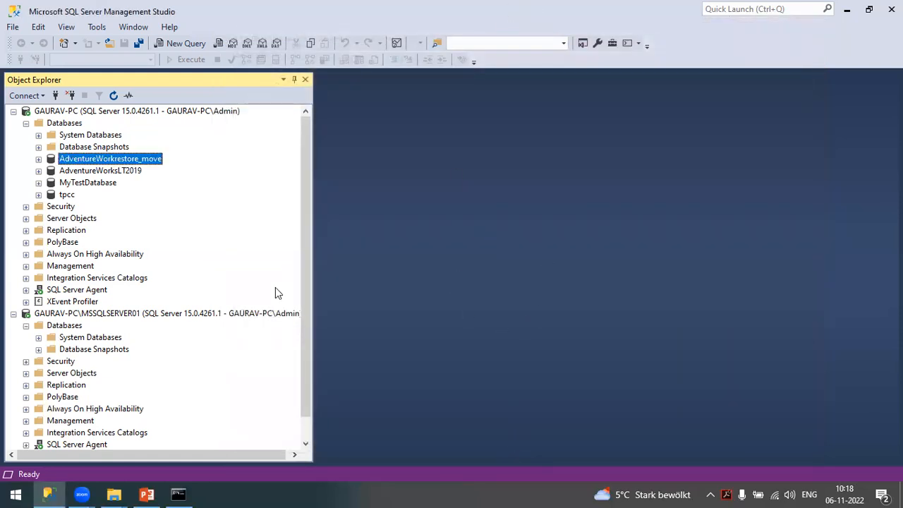
- Open Restore Database for the MSSQLSERVER01 instance and set the restore source to Device
left_click(26, 124)
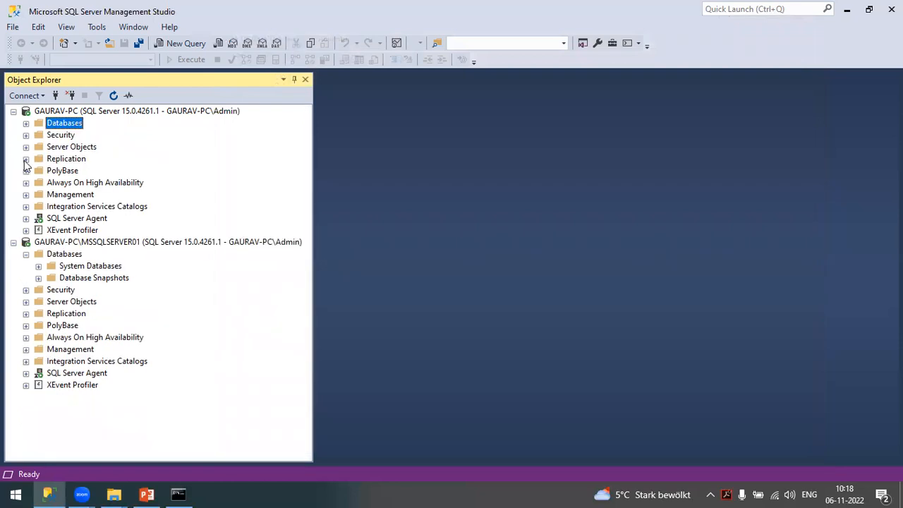
right_click(67, 254)
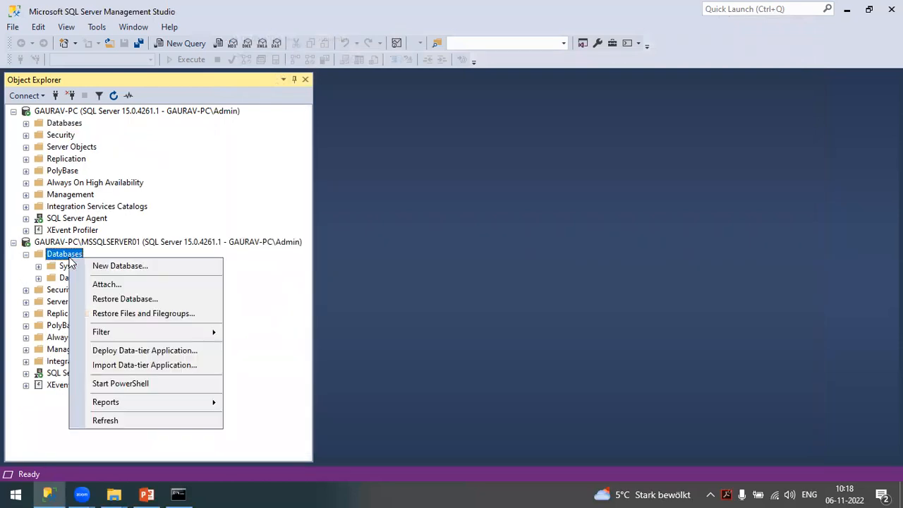
left_click(131, 301)
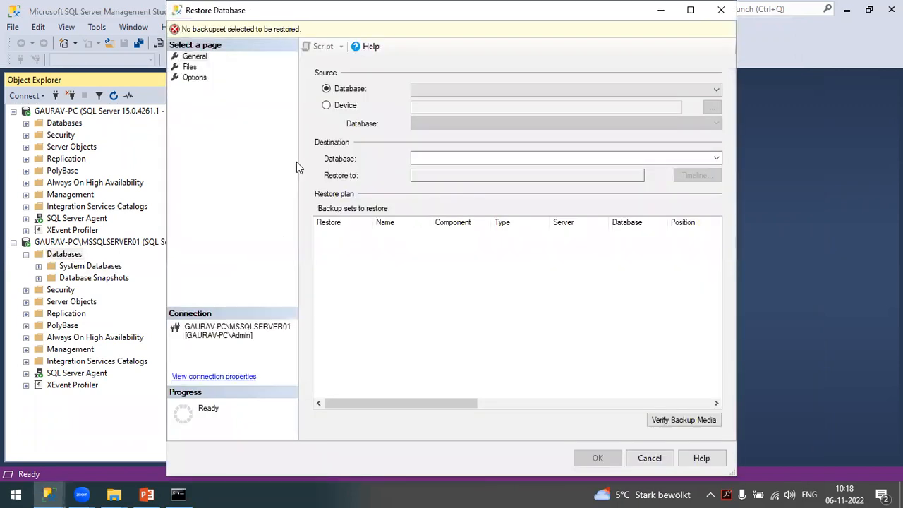
left_click(195, 58)
left_click(326, 105)
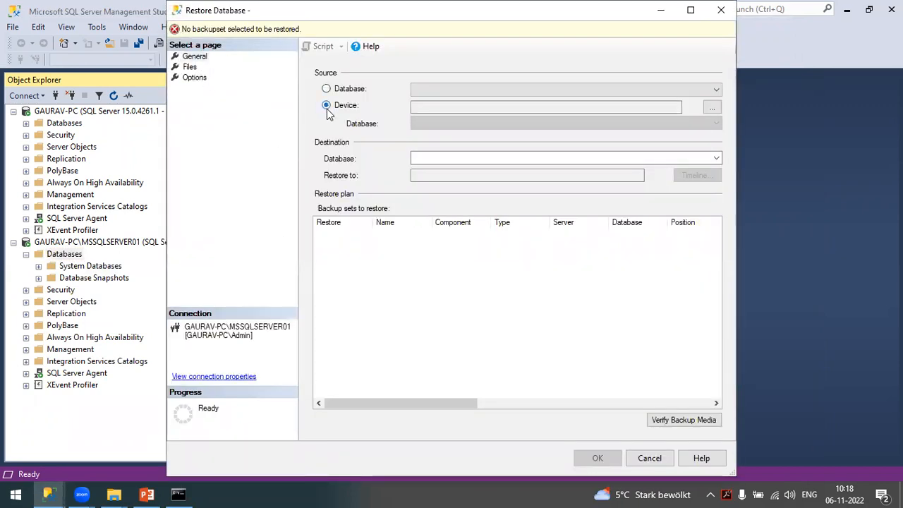
- Select C:\LOGSHIPING\AdventureWorkrestore_move.bak as the backup media for the restore
left_click(711, 107)
left_click(561, 210)
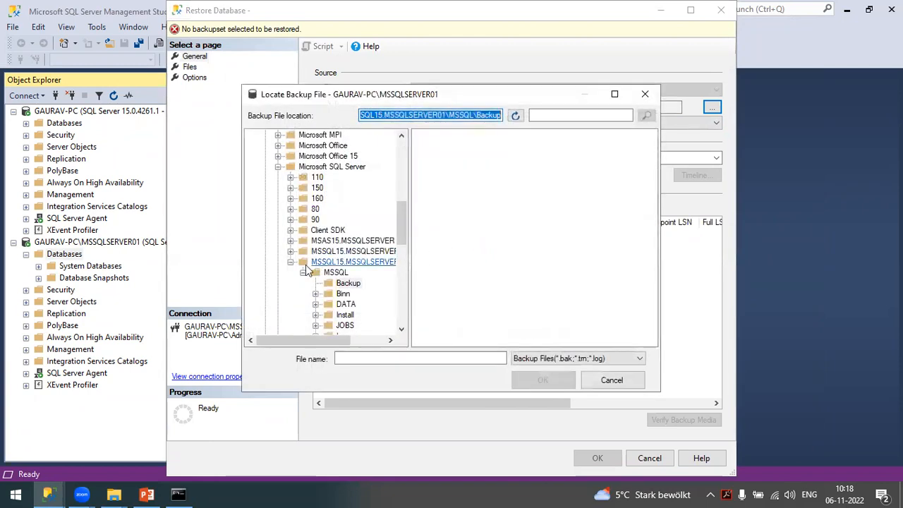
scroll(281, 216, "up", 5)
scroll(281, 216, "up", 4)
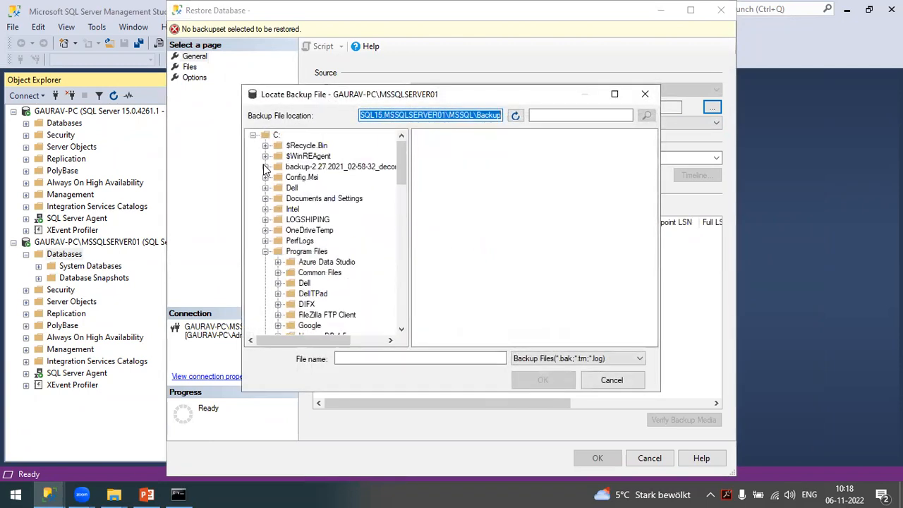
left_click(265, 251)
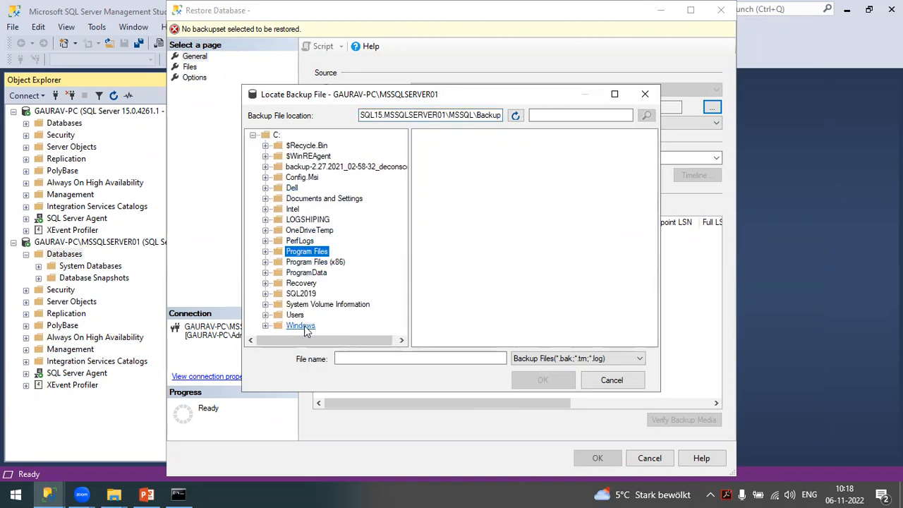
left_click(296, 221)
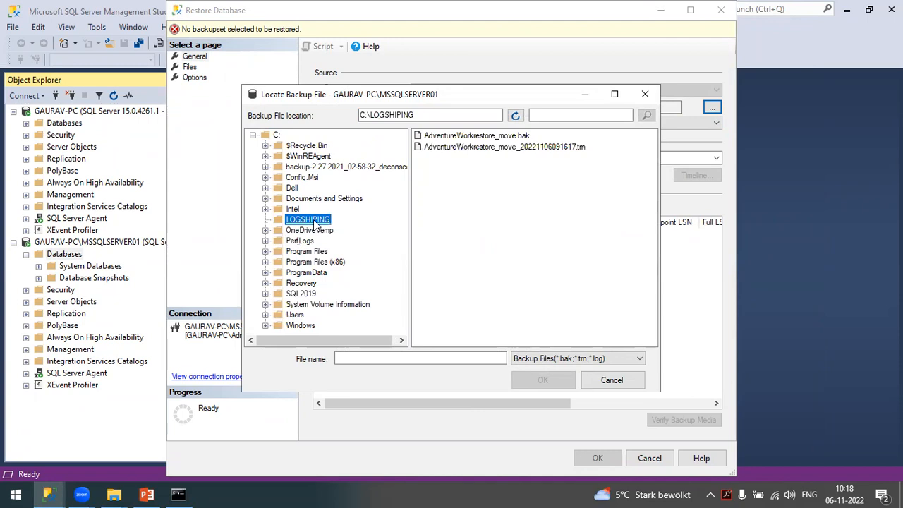
left_click(471, 139)
left_click(542, 379)
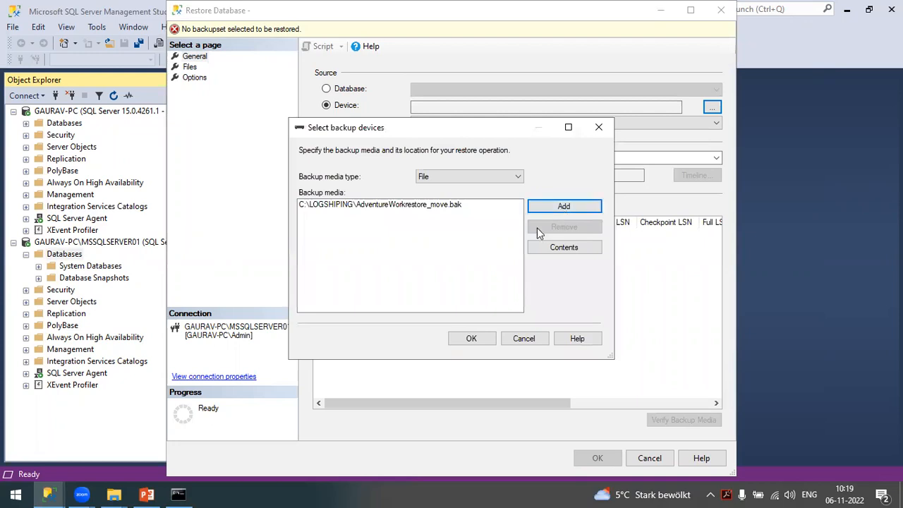
left_click(471, 338)
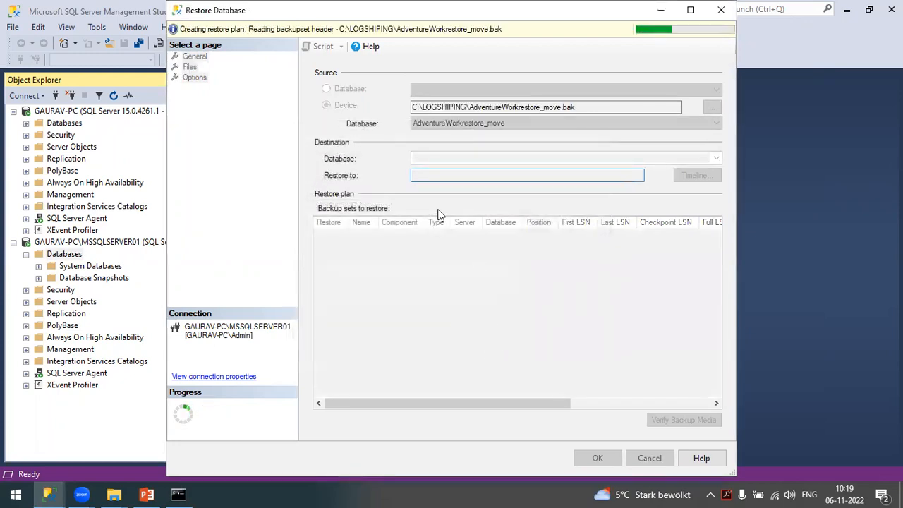
- Open the restore's file settings and enlarge the view to show the full Restore As paths of both database files
left_click(190, 67)
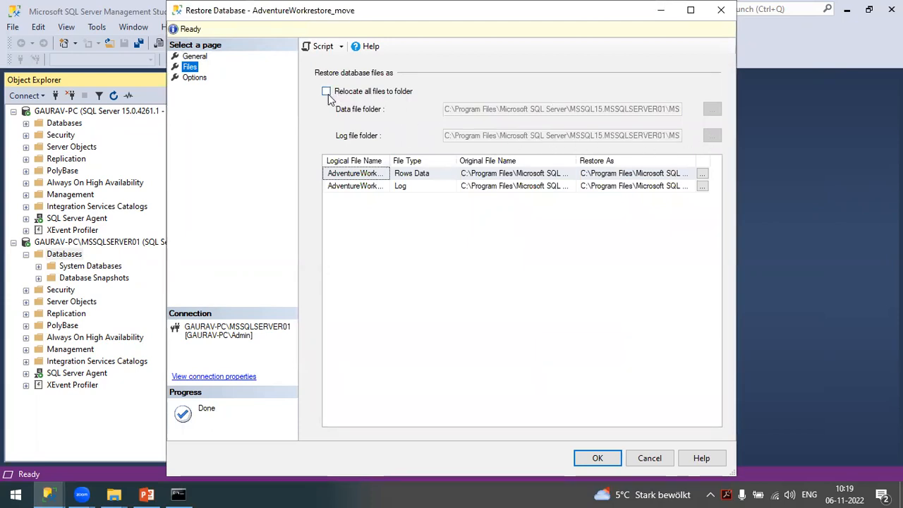
left_click(504, 179)
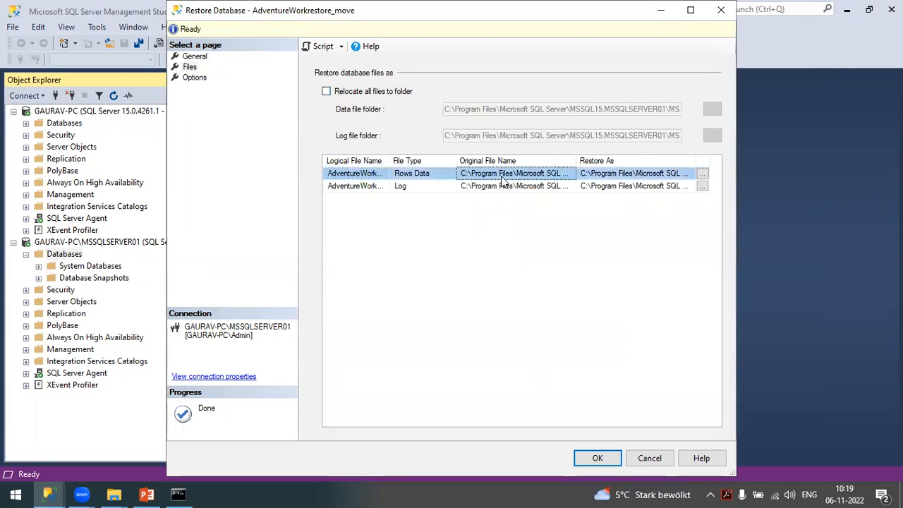
left_click(690, 9)
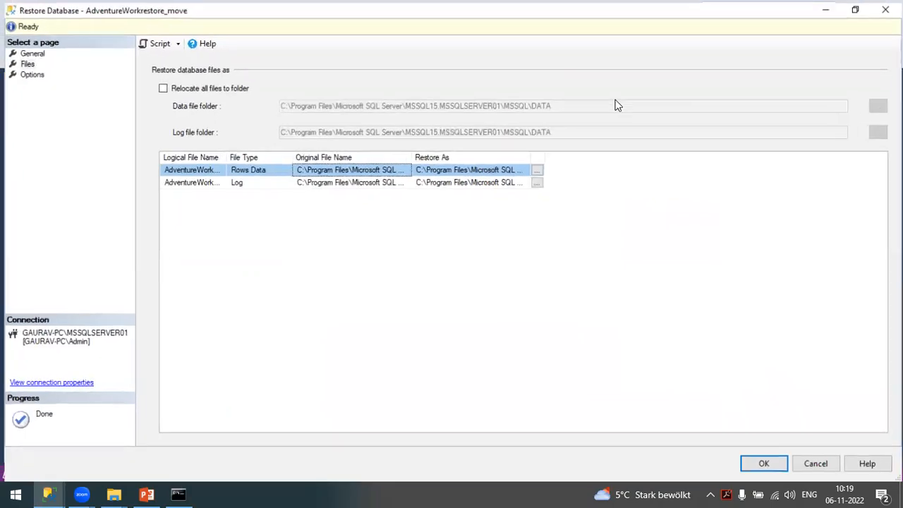
left_click_drag(527, 152, 837, 182)
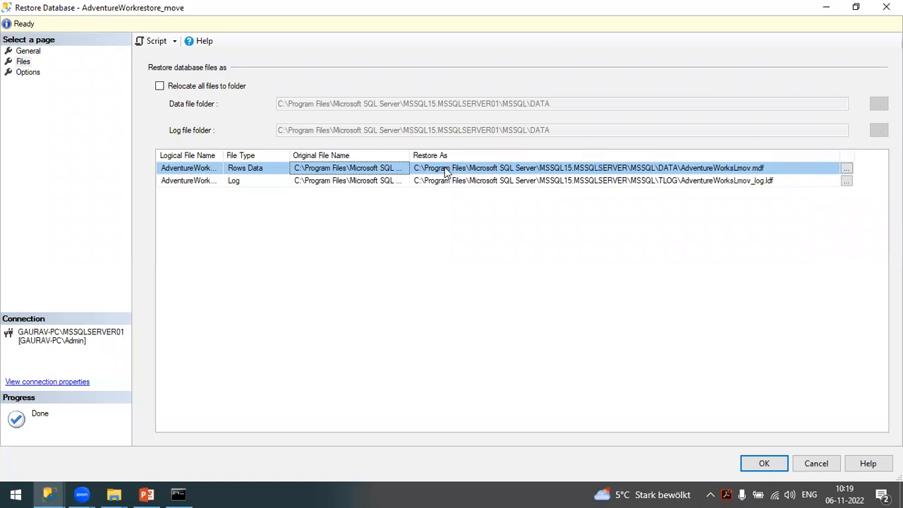
left_click_drag(409, 155, 367, 191)
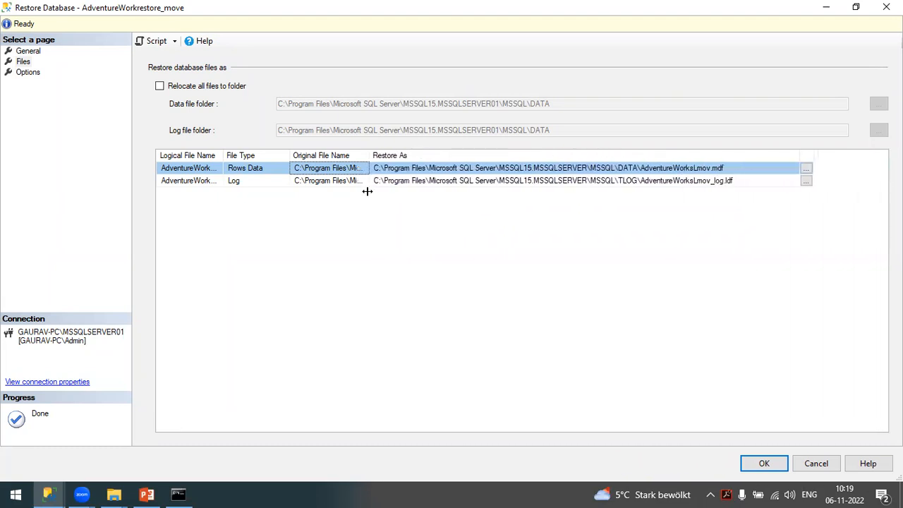
- Set the data file to restore into the MSSQL15.MSSQLSERVER01\MSSQL\DATA folder with the file name AdventureWorksLmov.mdf
left_click(806, 169)
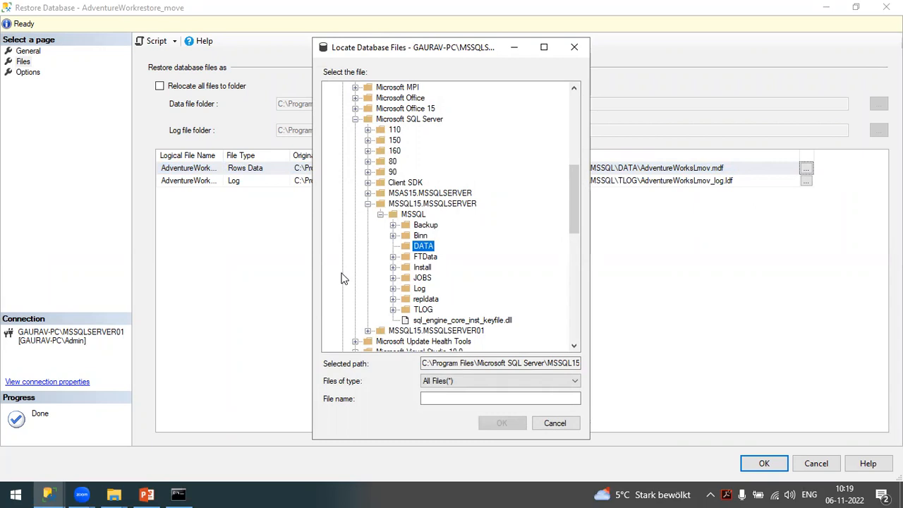
scroll(360, 279, "down", 2)
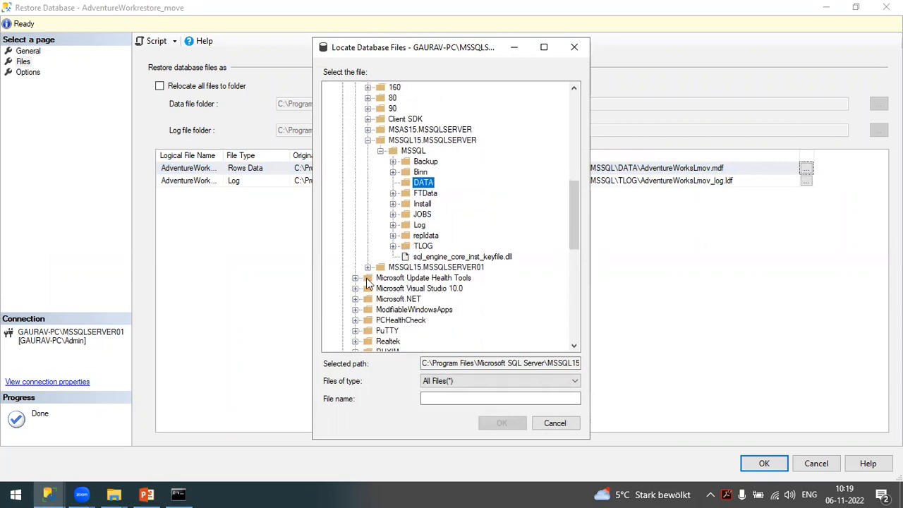
left_click(416, 267)
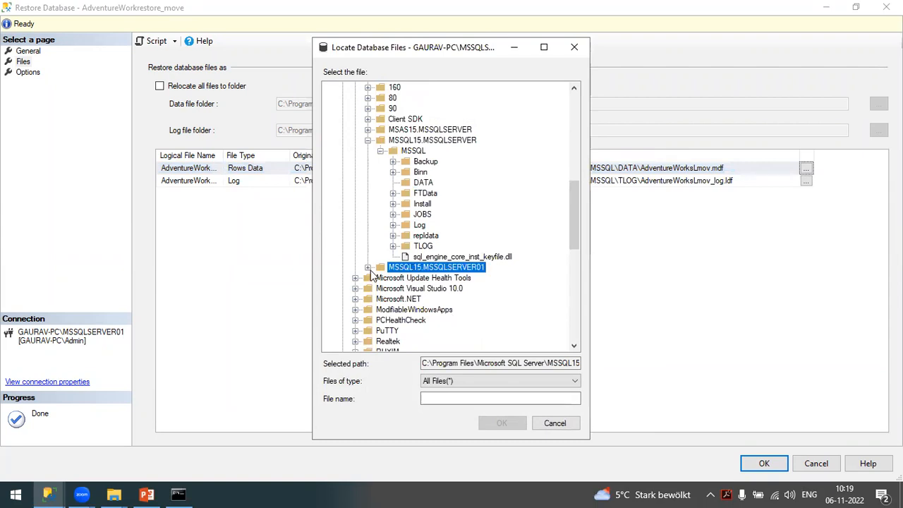
left_click(369, 267)
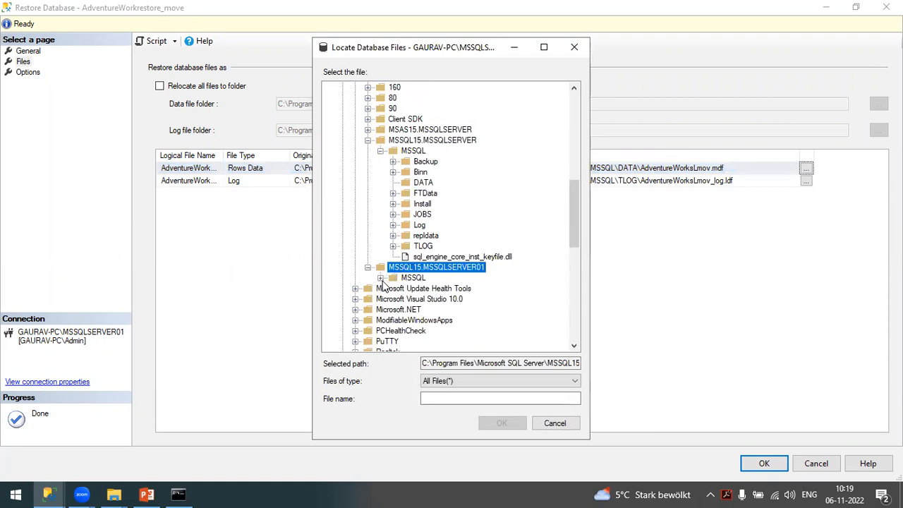
left_click(381, 277)
scroll(462, 285, "down", 4)
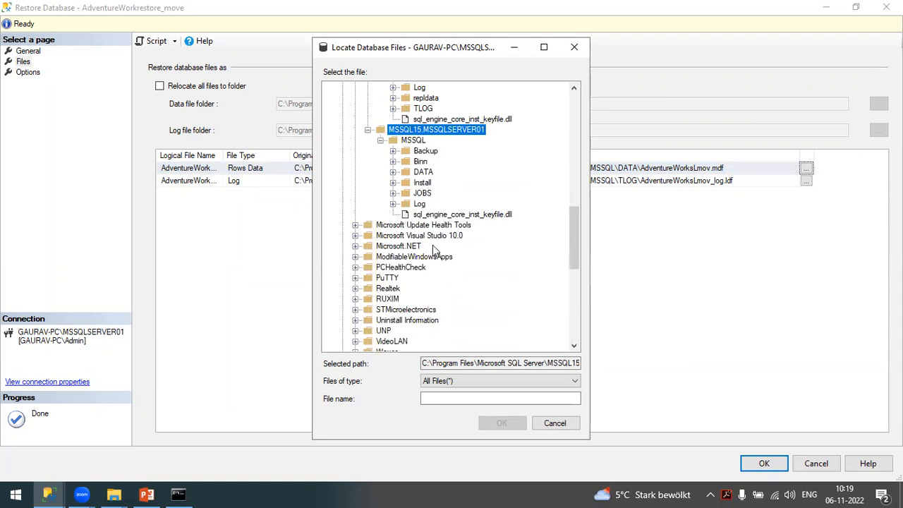
left_click(424, 173)
left_click(393, 173)
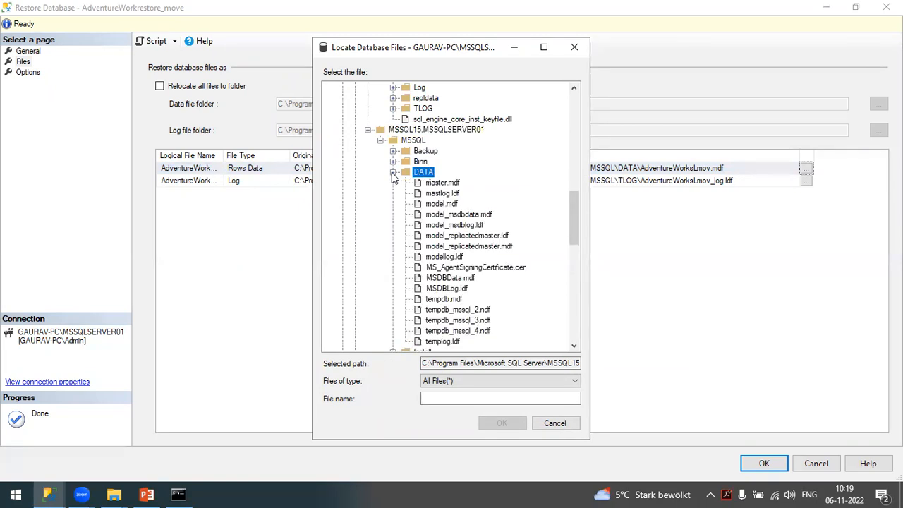
scroll(465, 277, "down", 4)
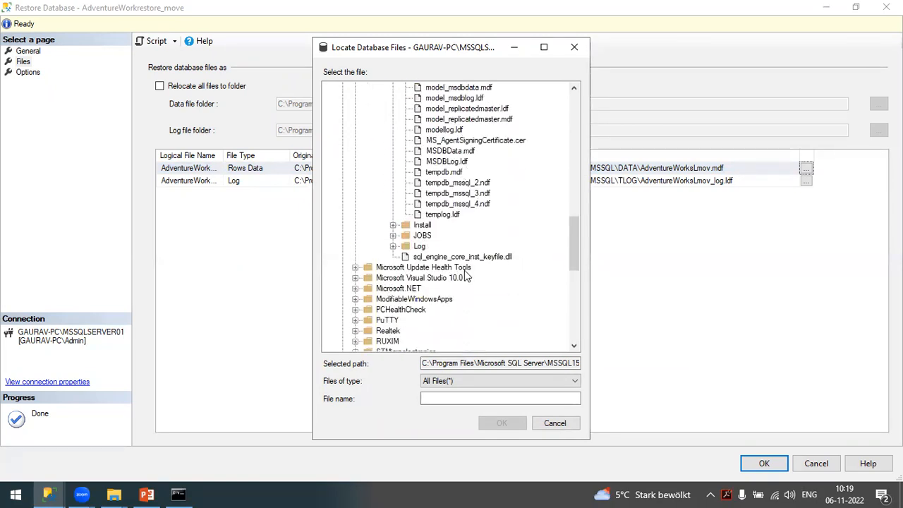
left_click(454, 399)
type("AdventureWorksLmov.mdf")
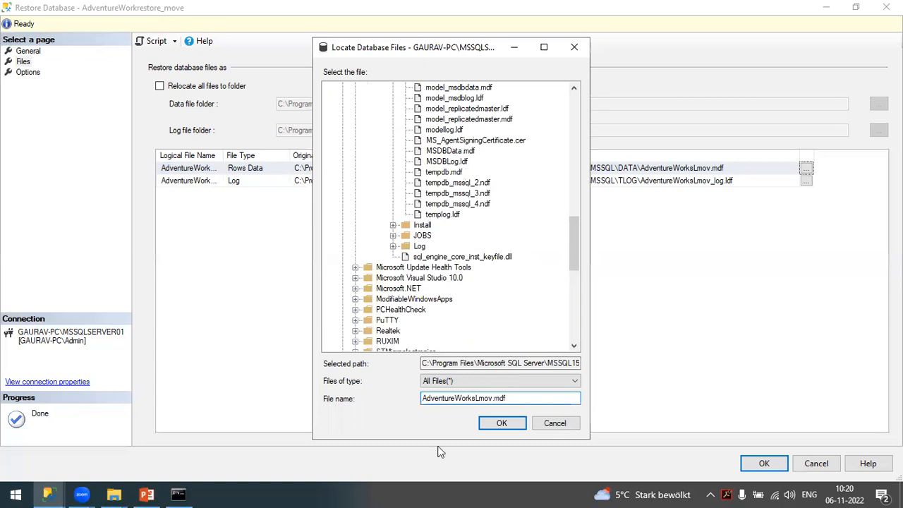
key("Return")
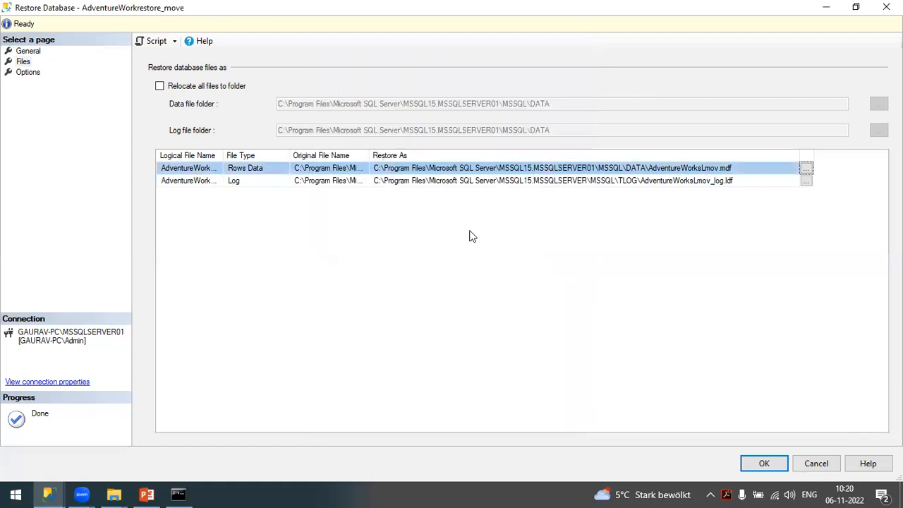
- Change the instance folder in the log file's Restore As path to MSSQL15.MSSQLSERVER01
left_click(575, 181)
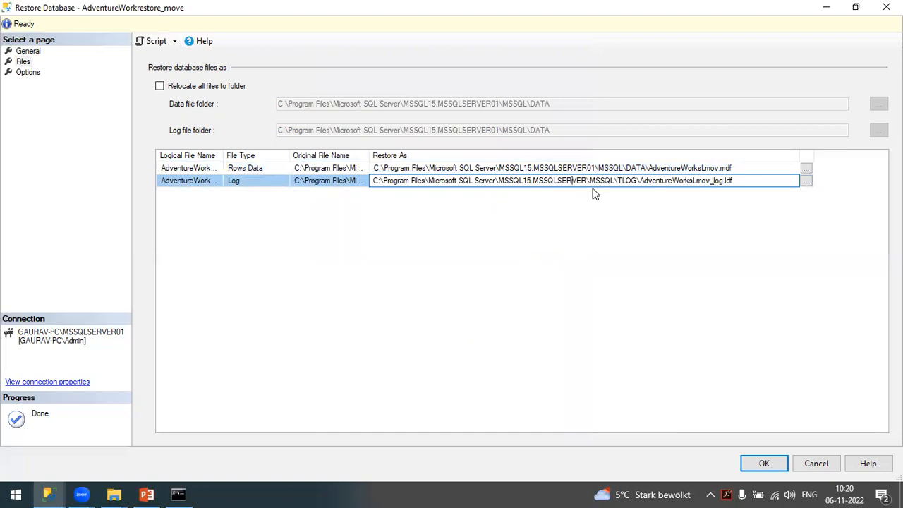
key("Right")
key("Right")
type("01")
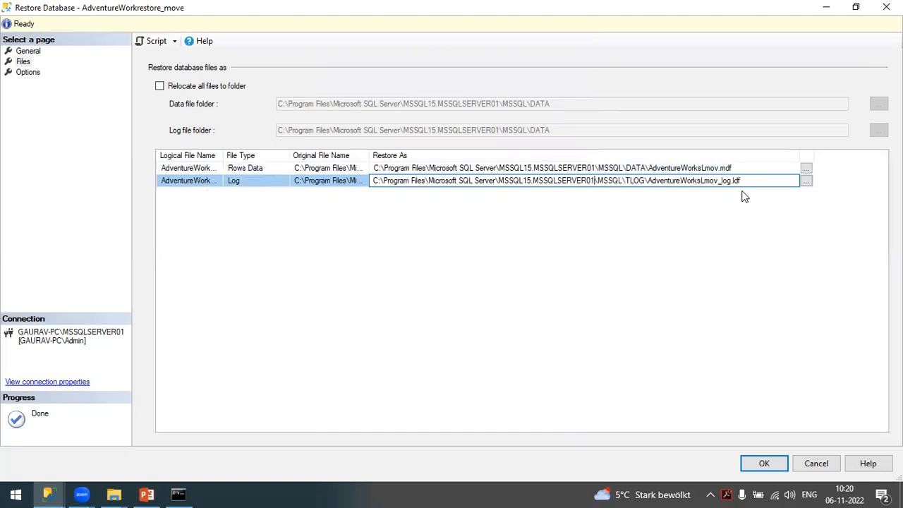
- Set the recovery state to RESTORE WITH NORECOVERY and try to run the restore
left_click(28, 72)
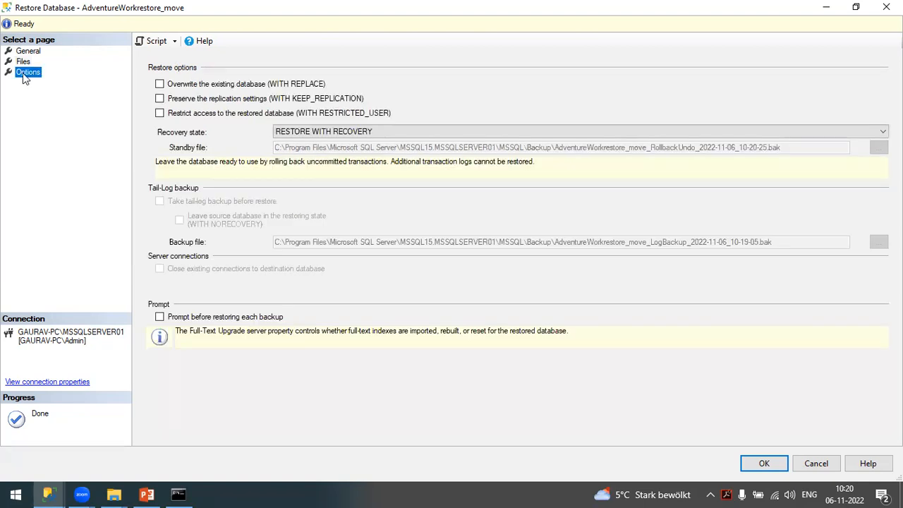
left_click(325, 133)
left_click(318, 153)
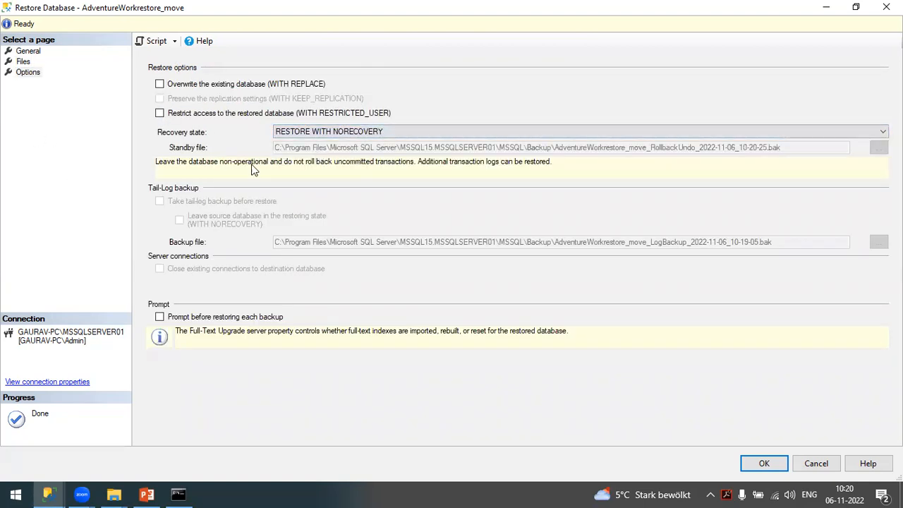
left_click(777, 462)
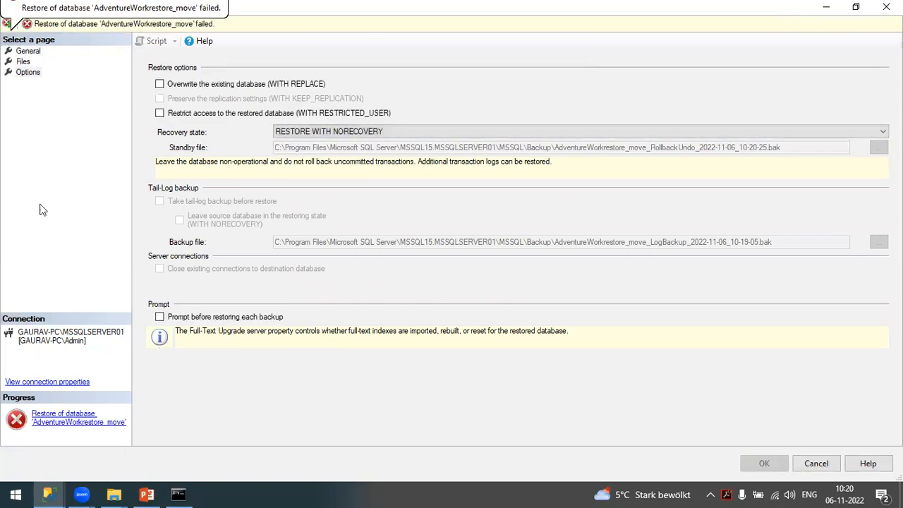
- Read the restore error details, then change the log file's restore folder from TLOG to DATA
left_click(71, 423)
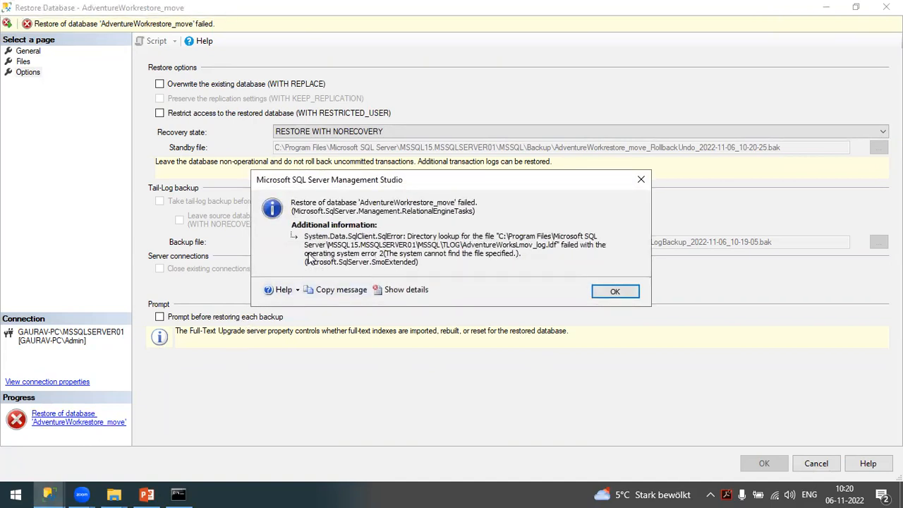
left_click(615, 292)
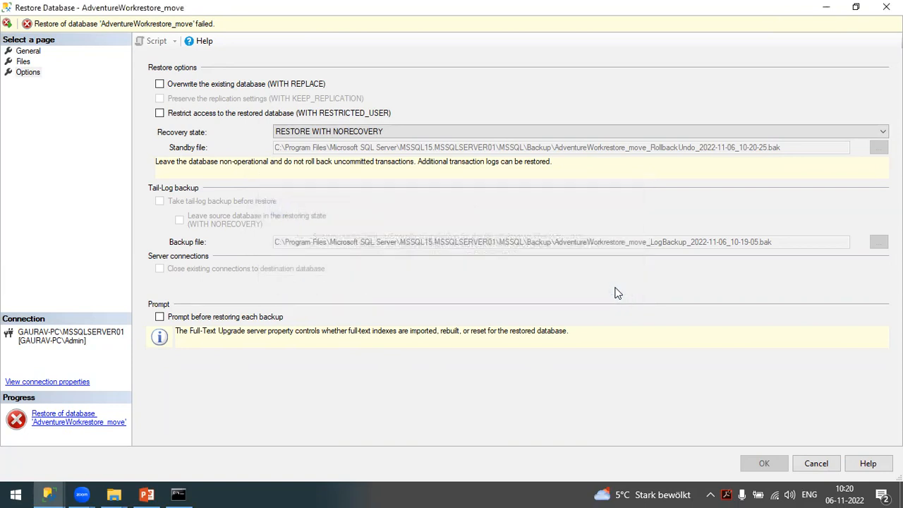
left_click(23, 62)
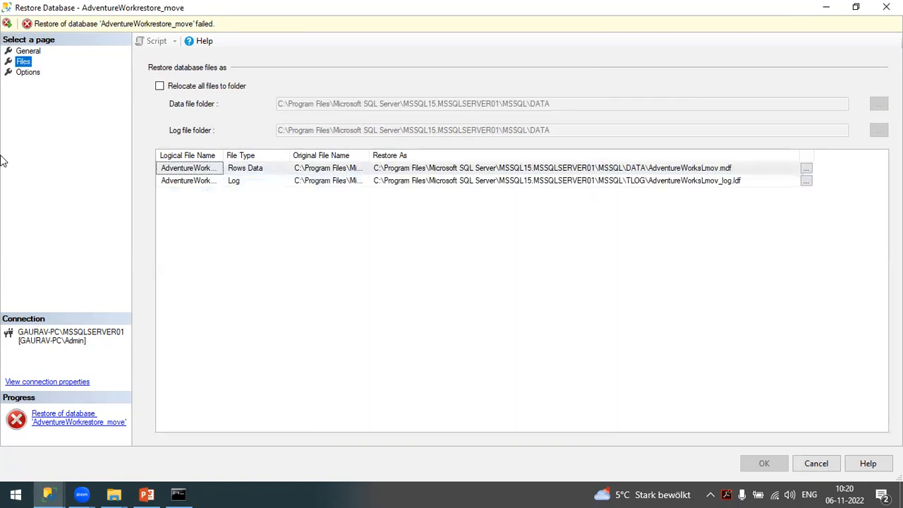
left_click(628, 181)
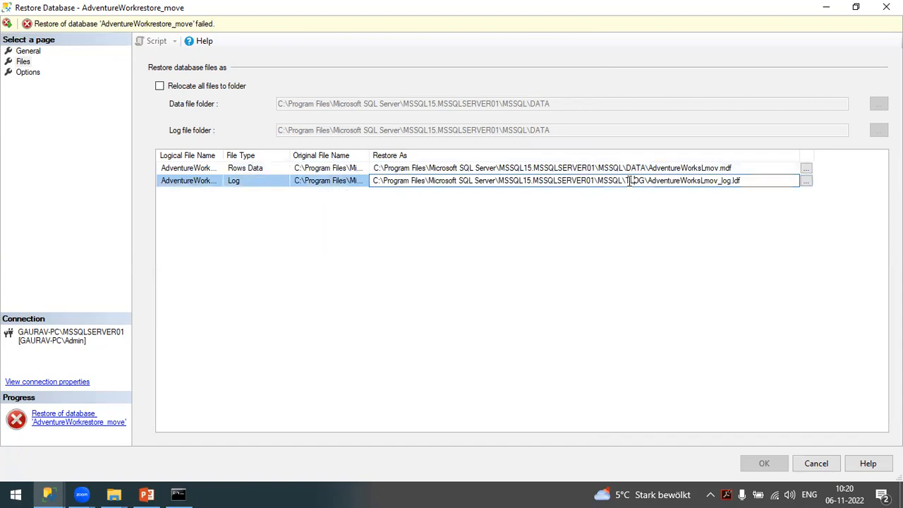
double_click(635, 180)
type("Data")
key("BackSpace")
key("BackSpace")
key("BackSpace")
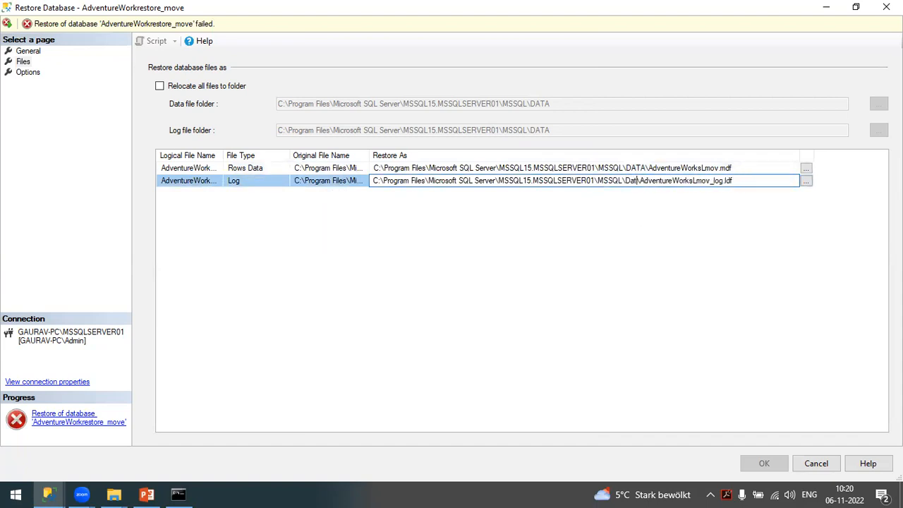
type("ATA")
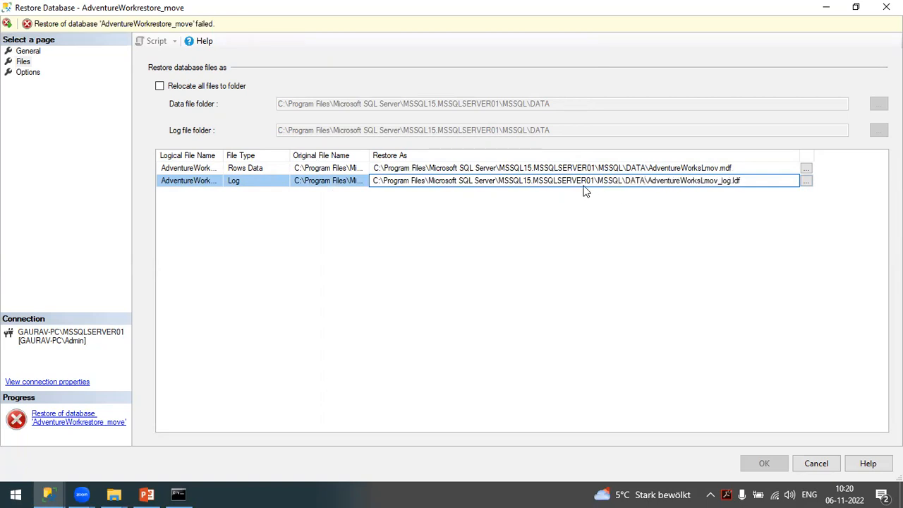
- Review the restore's options, files and general settings, then run the AdventureWorkrestore_move restore and dismiss the completion message
left_click(32, 52)
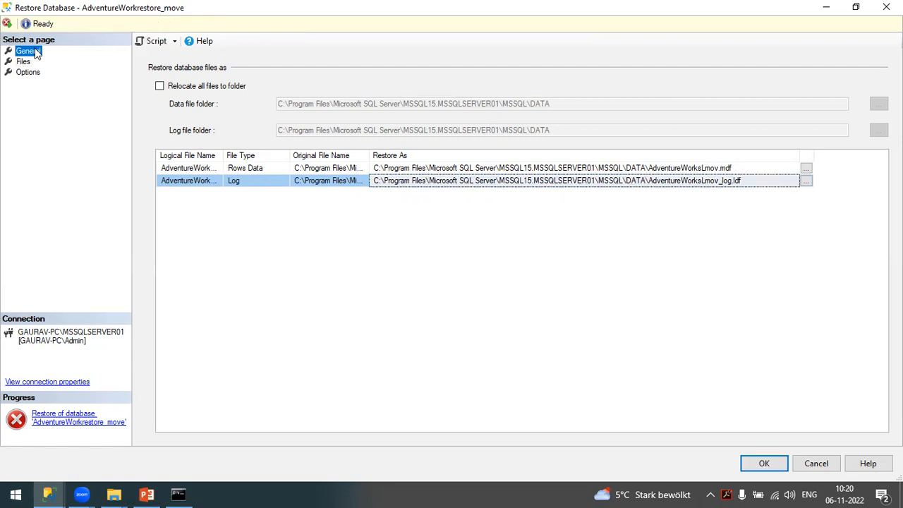
left_click(27, 72)
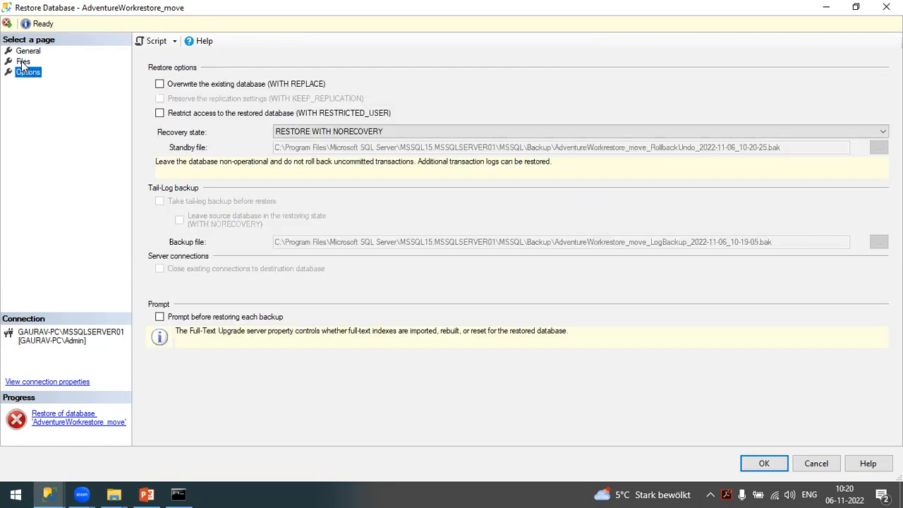
left_click(21, 62)
left_click(29, 52)
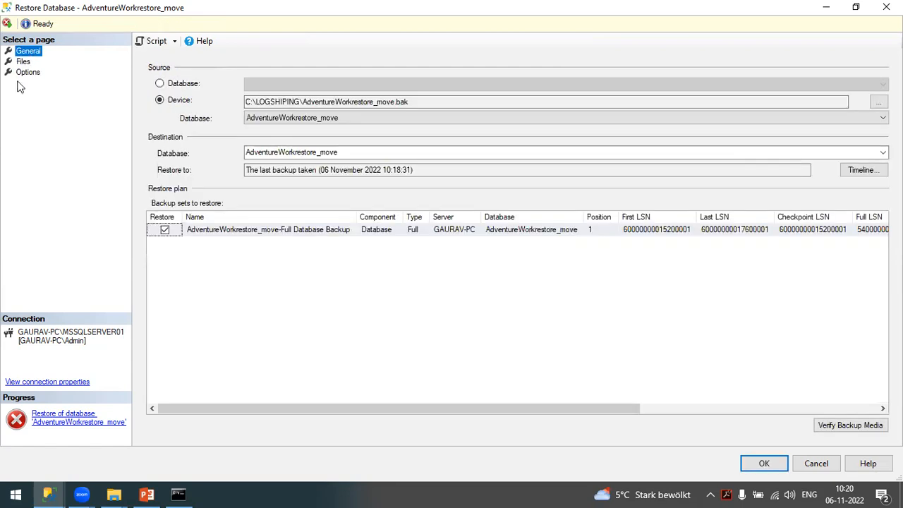
left_click_drag(485, 407, 624, 409)
left_click(763, 462)
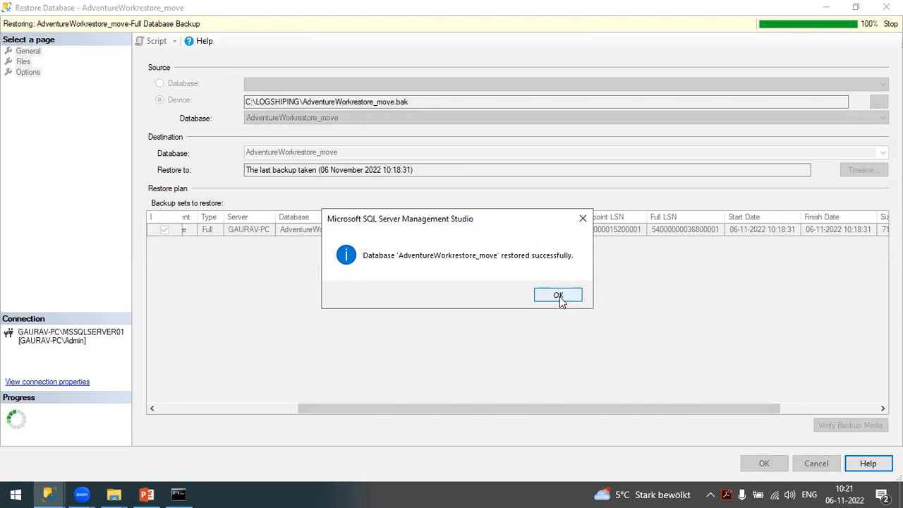
left_click(558, 295)
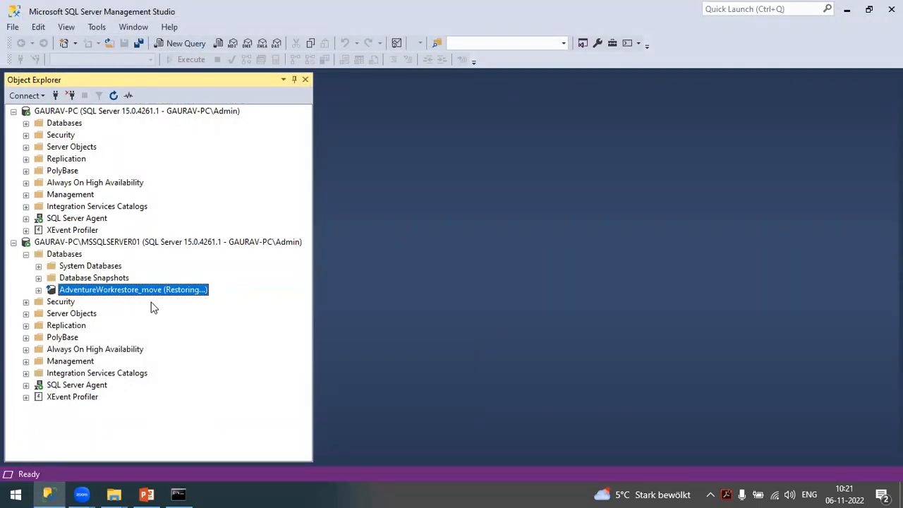
right_click(127, 289)
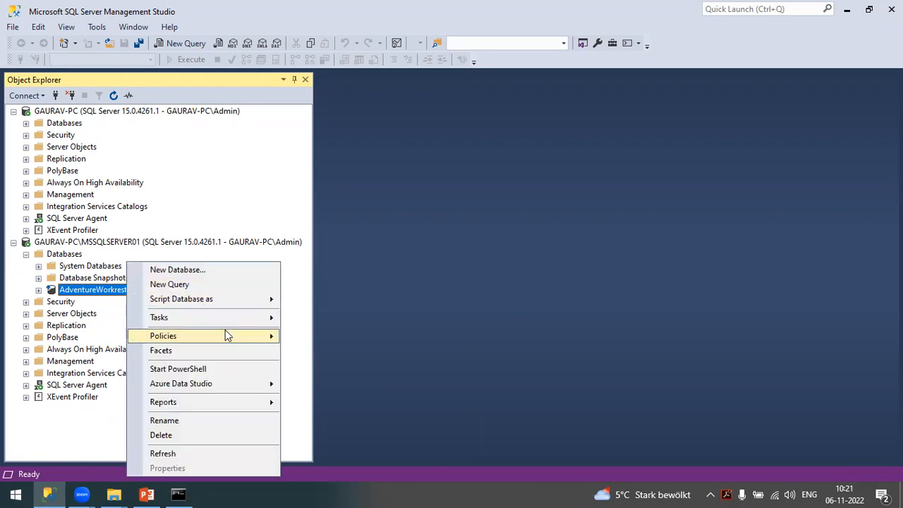
mouse_move(196, 321)
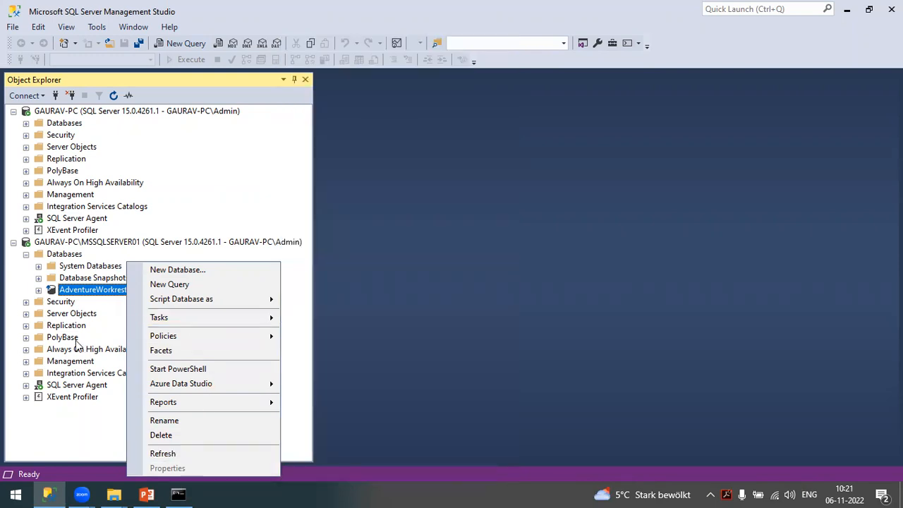
left_click(79, 296)
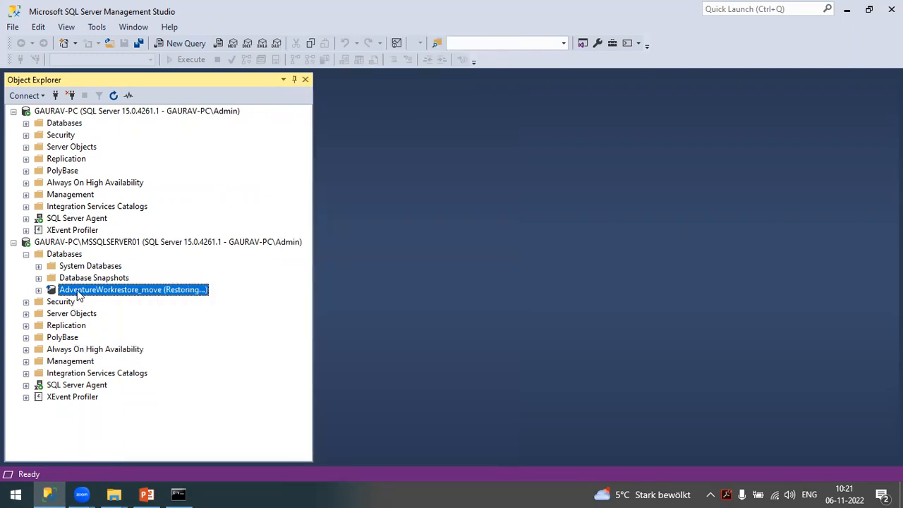
left_click(94, 185)
left_click(26, 134)
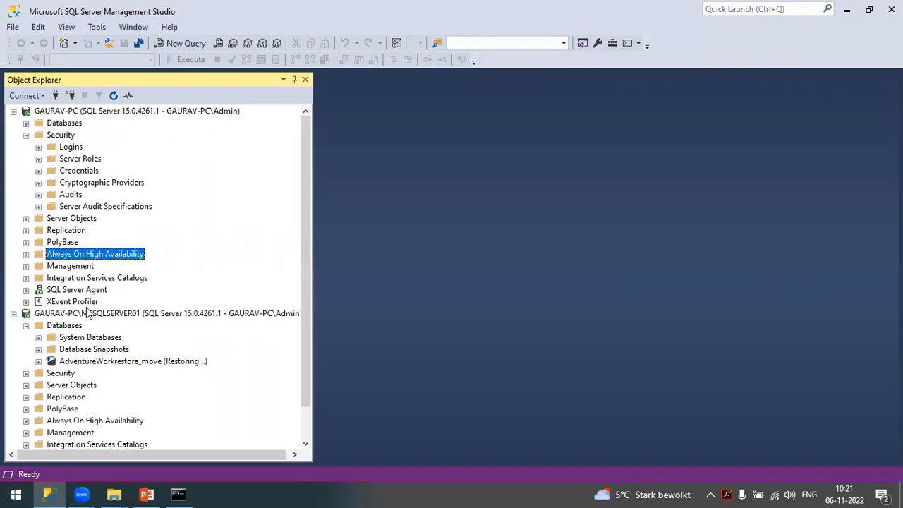